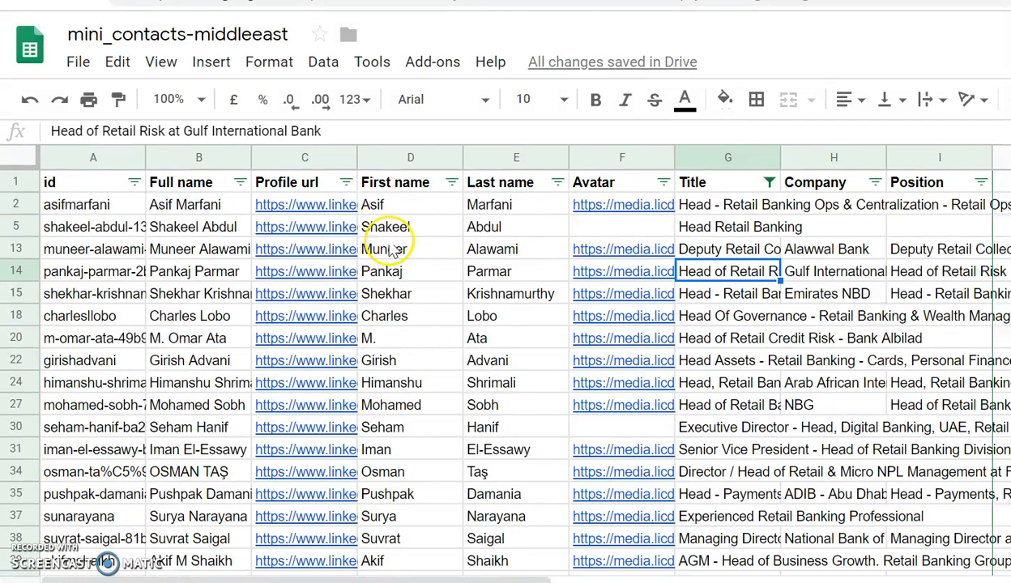
# Step: Examine the id column and its contact entries, ending at the first contact below the header row
pyautogui.click(129, 249)
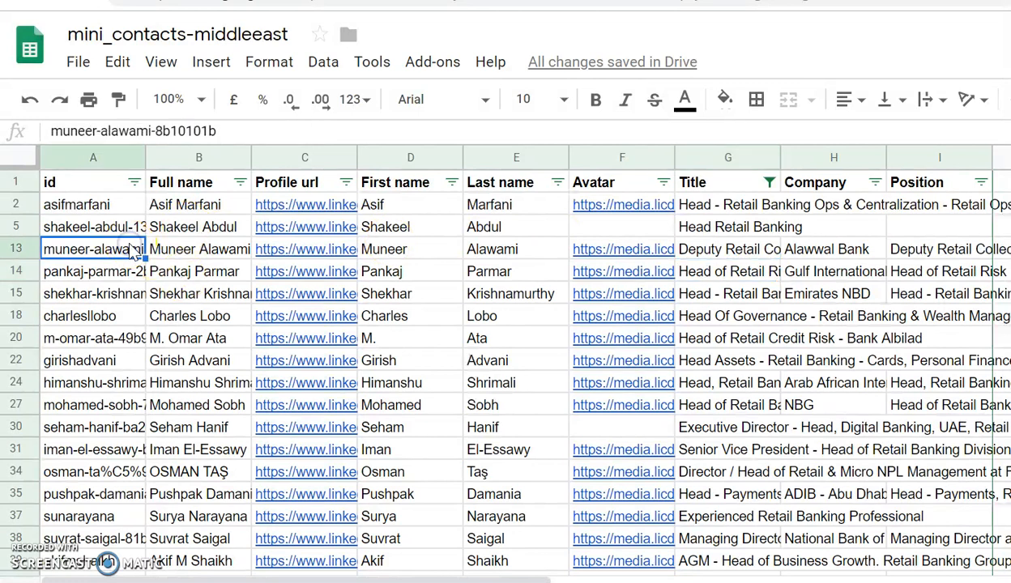
pyautogui.press('Down')
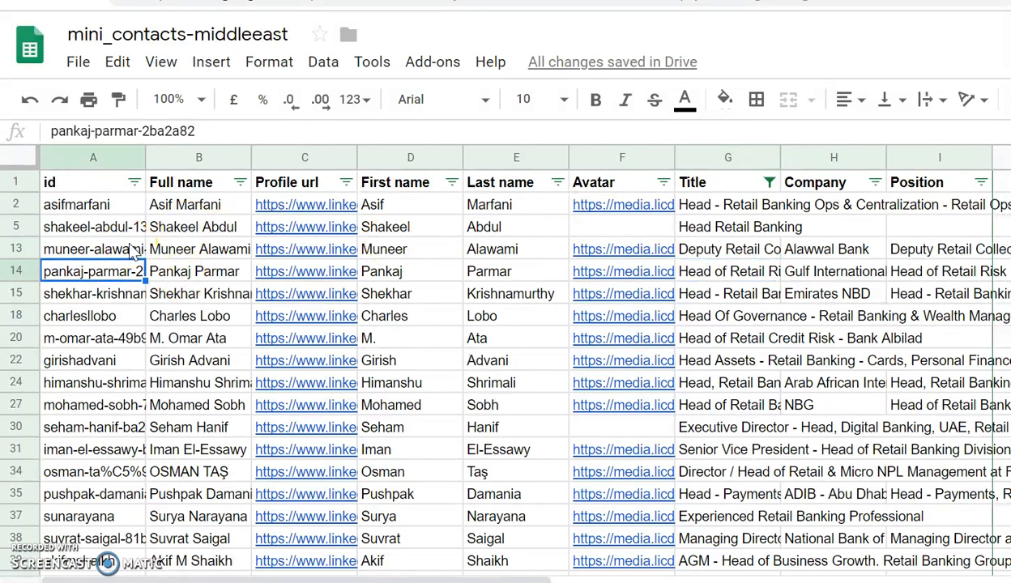
pyautogui.click(98, 156)
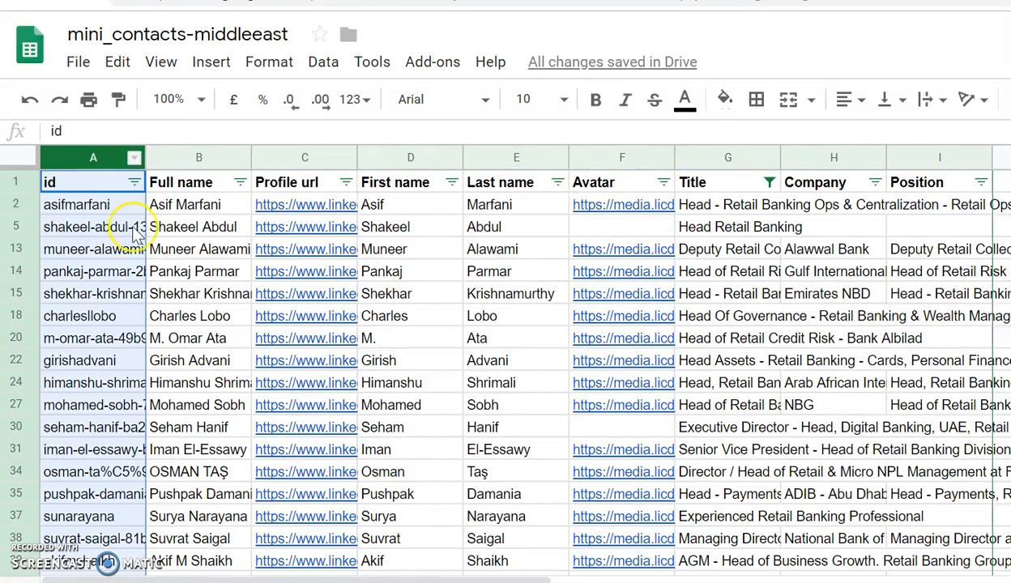
pyautogui.click(184, 300)
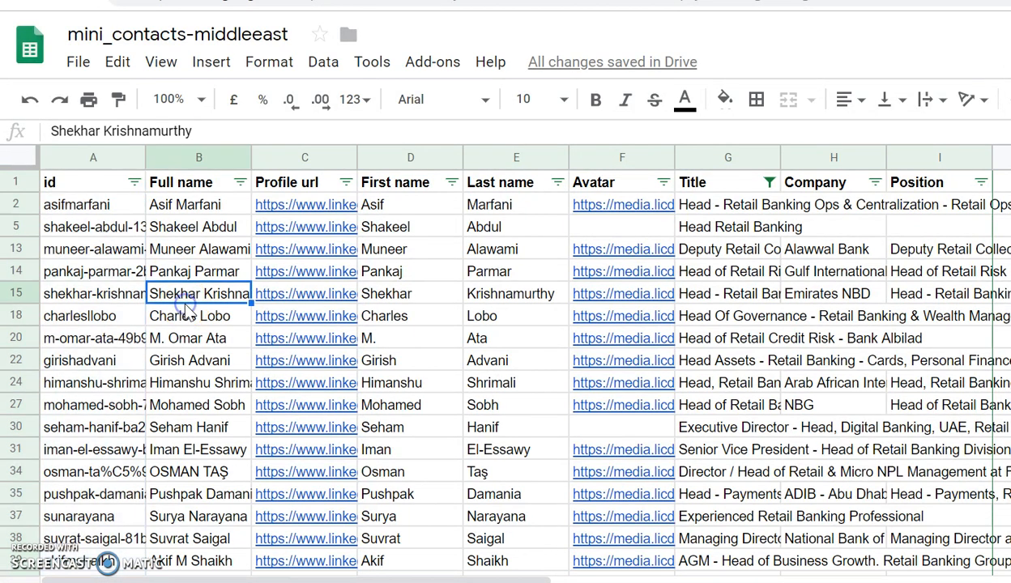
pyautogui.press('Left')
pyautogui.press('Up')
pyautogui.press('Up')
pyautogui.press('Up')
pyautogui.press('Up')
pyautogui.press('Up')
pyautogui.press('Down')
pyautogui.press('Up')
pyautogui.press('Down')
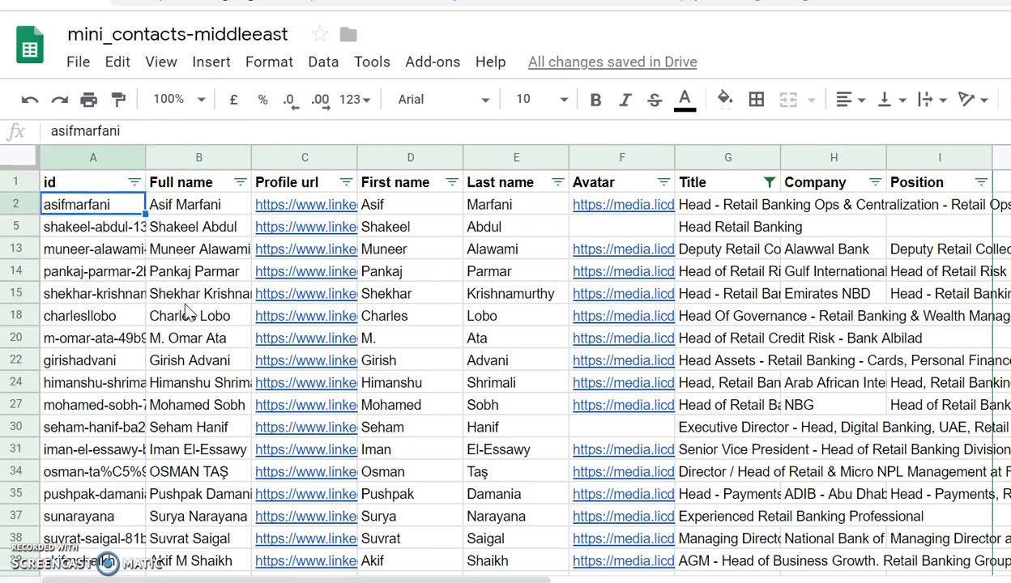
# Step: Review the first contact's fields from the profile URL through Position, ending at the Title cell
pyautogui.press('Right')
pyautogui.press('Right')
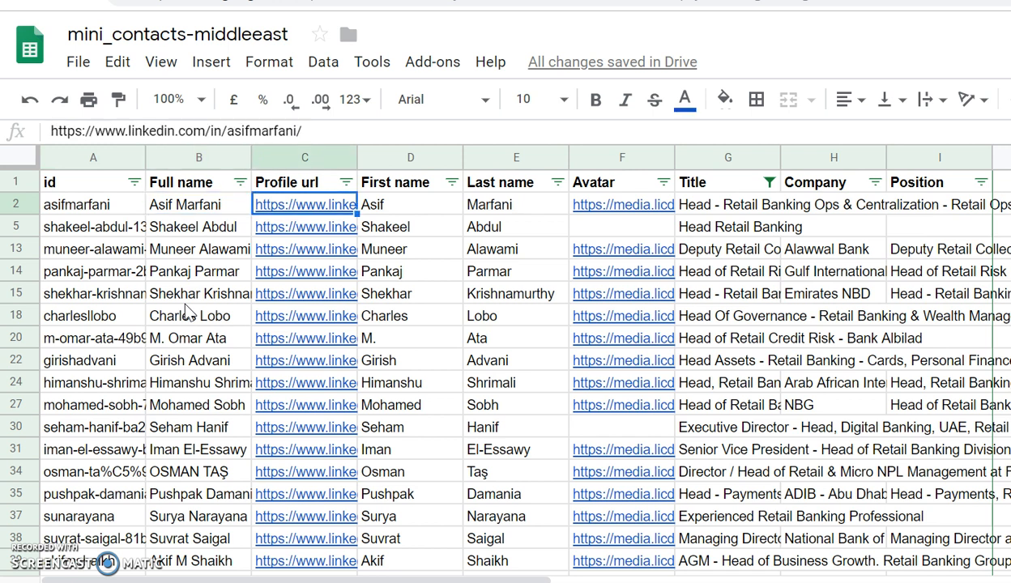
pyautogui.press('Right')
pyautogui.press('Right')
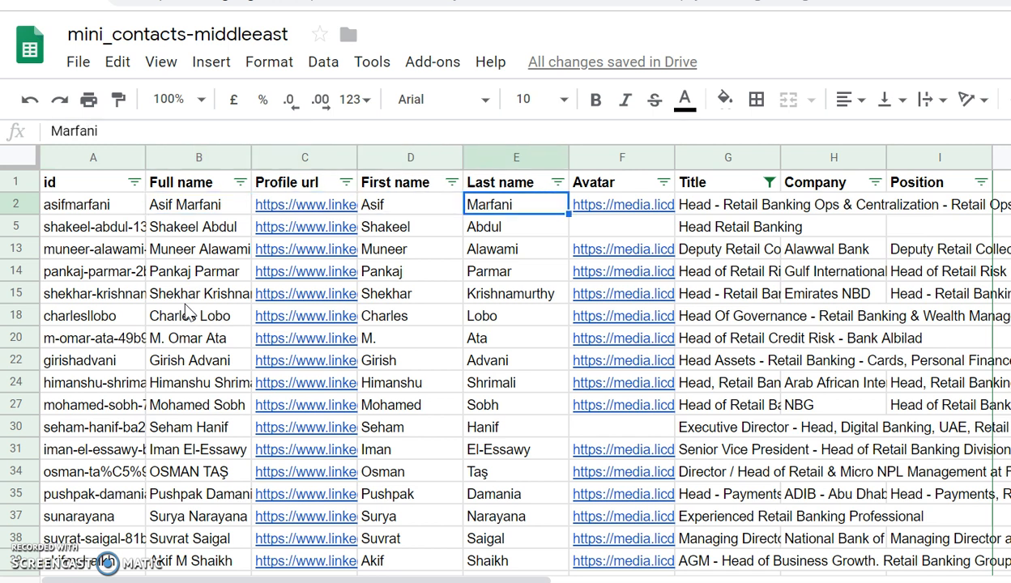
pyautogui.press('Right')
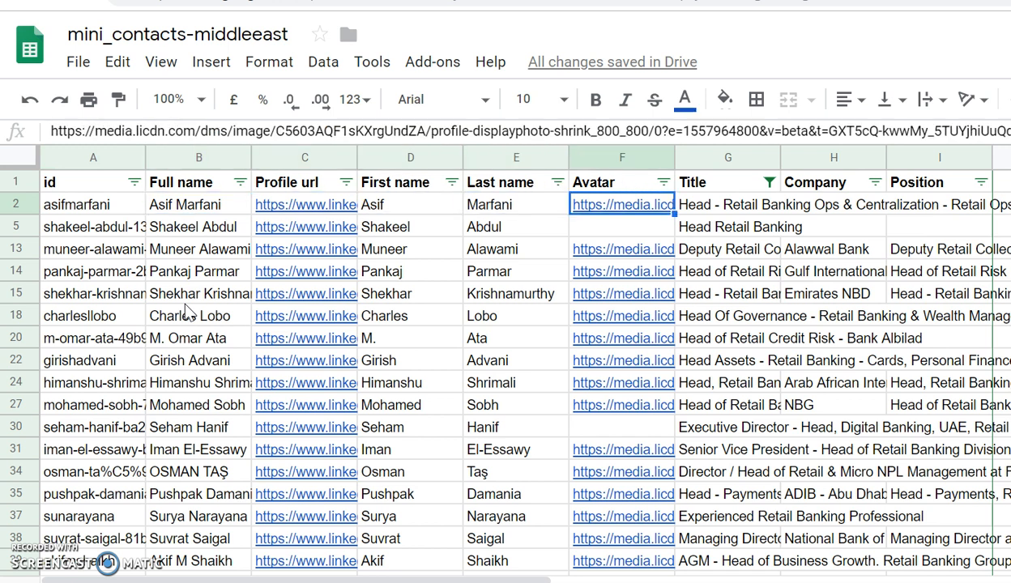
pyautogui.press('Right')
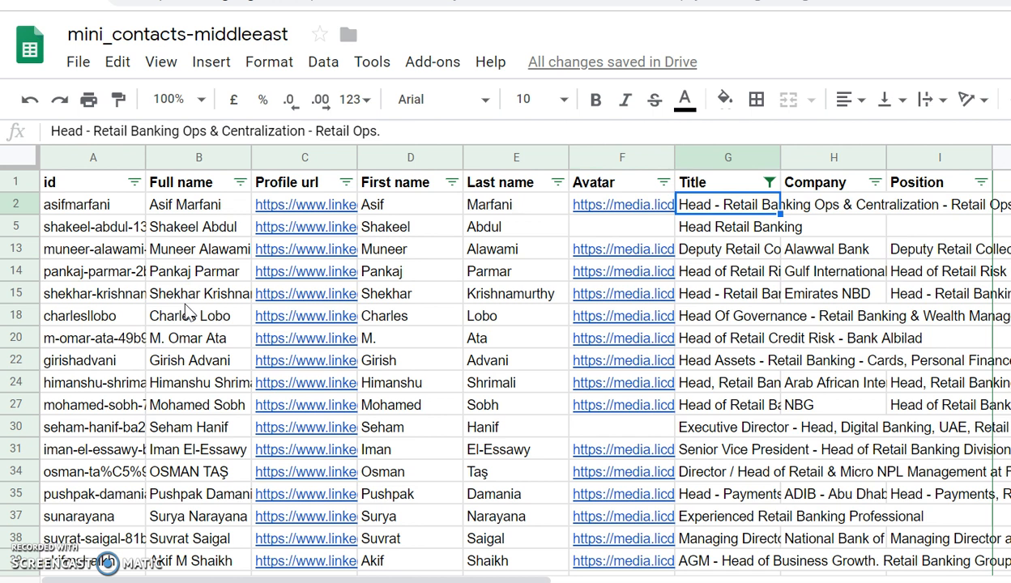
pyautogui.press('Right')
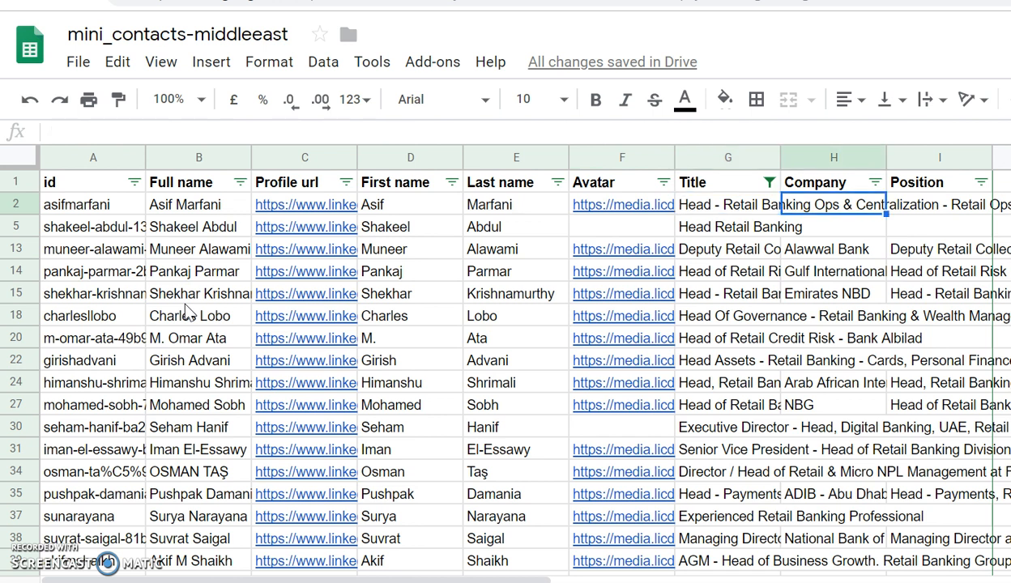
pyautogui.press('Right')
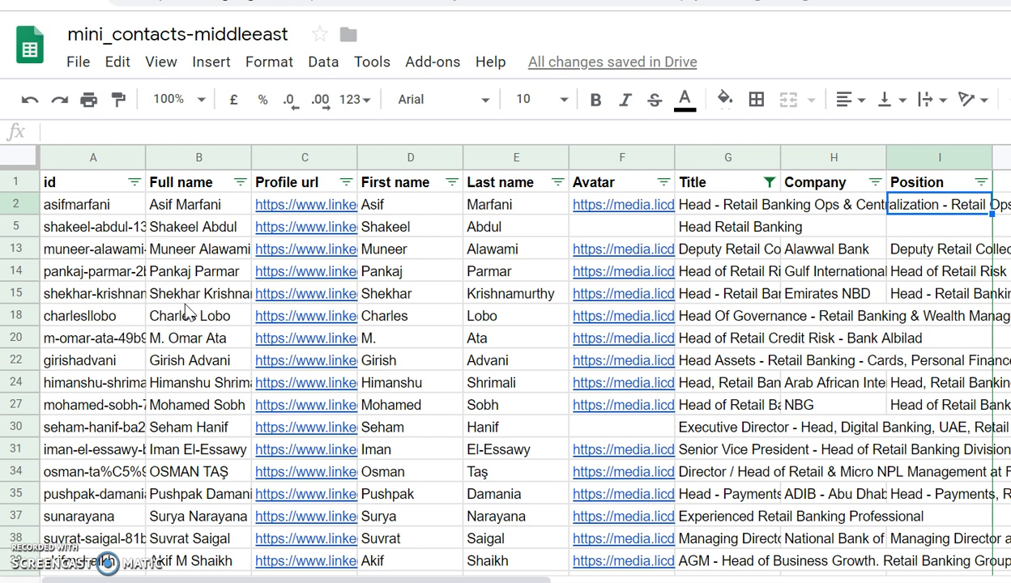
pyautogui.press('Left')
pyautogui.press('Left')
pyautogui.press('Left')
pyautogui.press('Left')
pyautogui.press('Left')
pyautogui.press('Left')
pyautogui.press('Left')
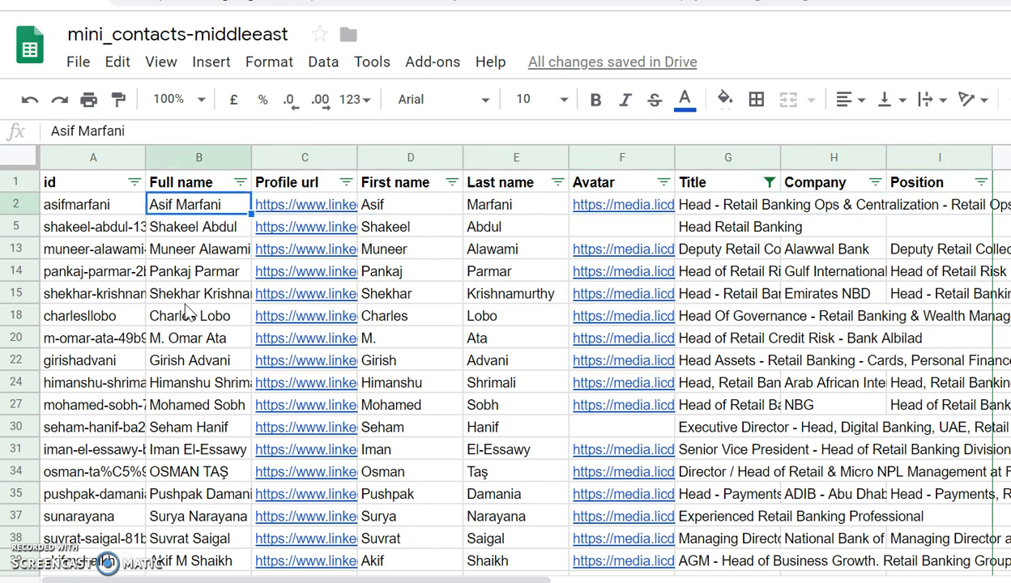
pyautogui.press('Left')
pyautogui.press('Right')
pyautogui.press('Right')
pyautogui.press('Right')
pyautogui.press('Right')
pyautogui.press('Right')
pyautogui.press('Right')
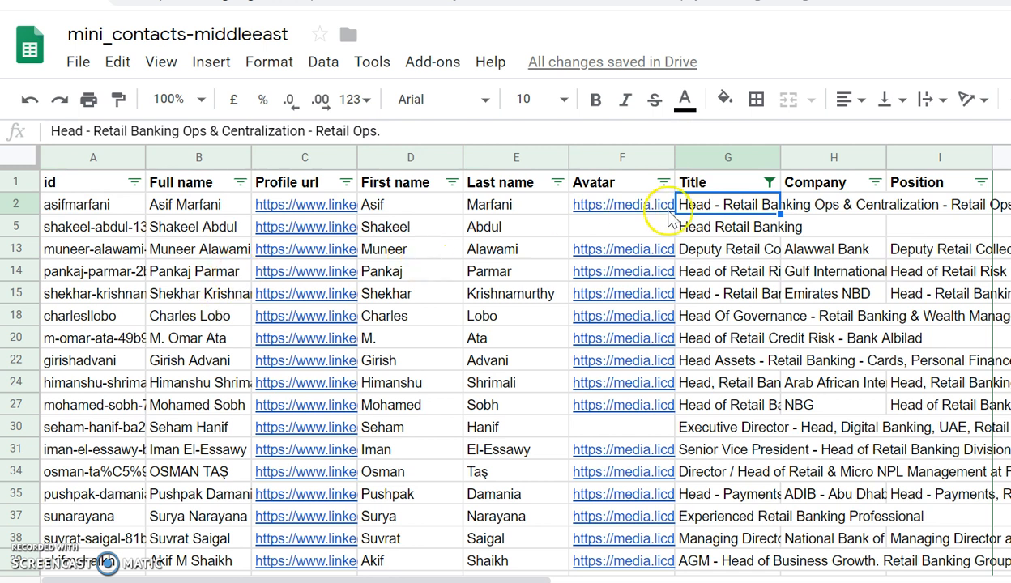
# Step: Remove the condition filter from the Title column by setting its condition to None
pyautogui.click(769, 183)
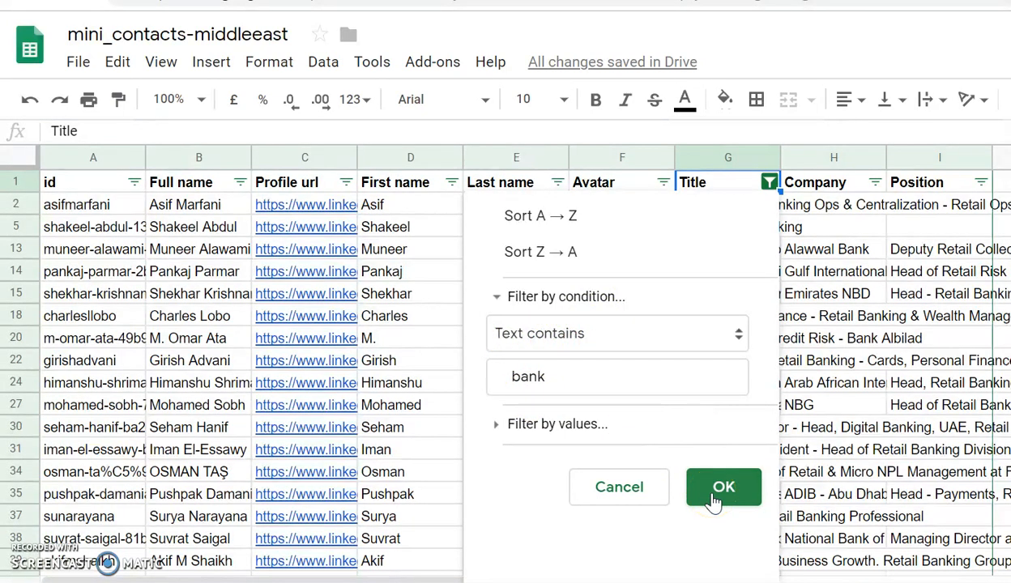
pyautogui.doubleClick(598, 380)
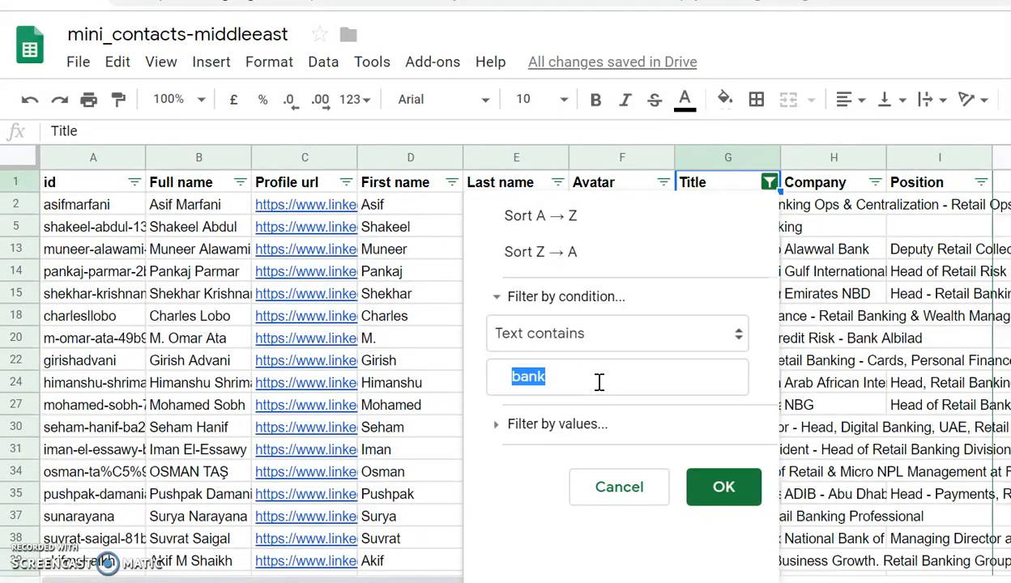
pyautogui.click(738, 334)
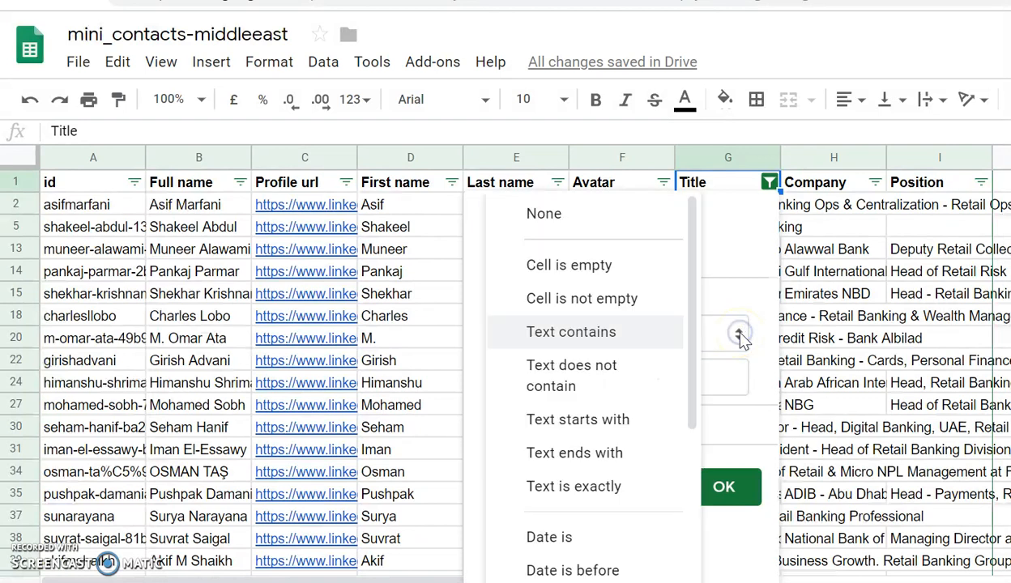
pyautogui.click(564, 215)
pyautogui.click(719, 441)
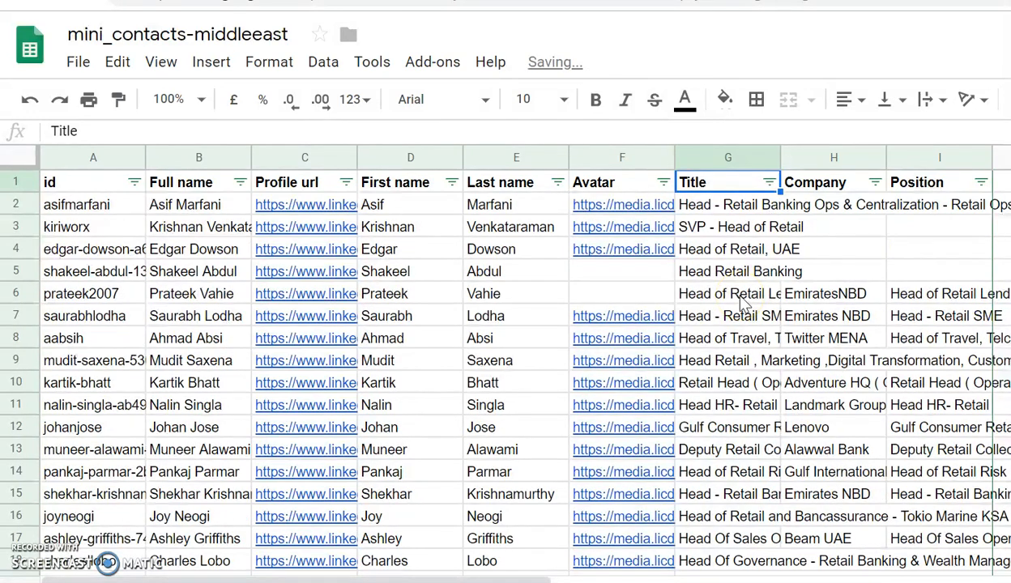
# Step: Review the header cells of the unfiltered contact list from id through Title
pyautogui.press('Left')
pyautogui.press('Left')
pyautogui.press('Left')
pyautogui.press('Left')
pyautogui.press('Left')
pyautogui.press('Left')
pyautogui.press('Right')
pyautogui.press('Right')
pyautogui.press('Right')
pyautogui.press('Right')
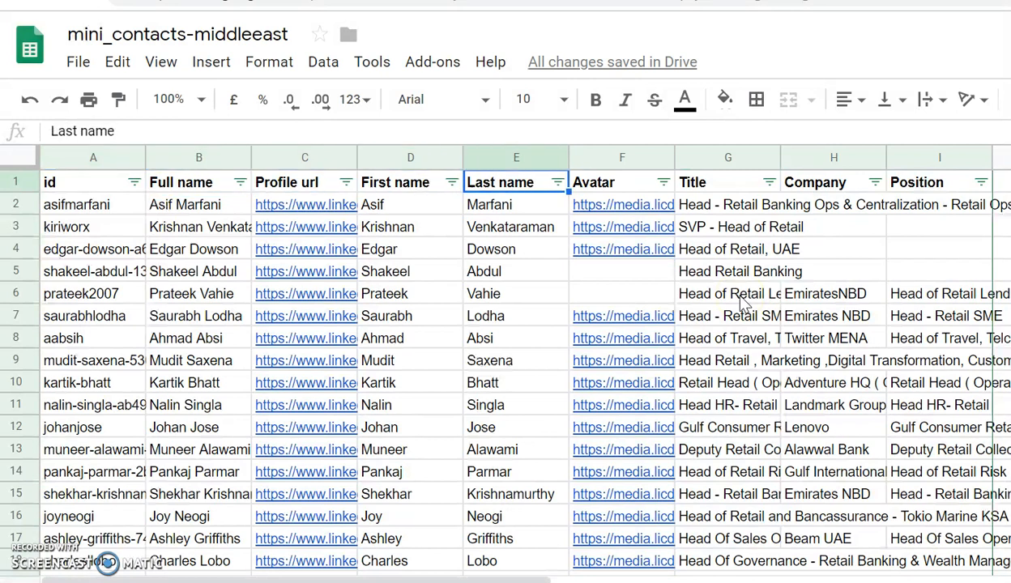
pyautogui.press('Right')
pyautogui.press('Right')
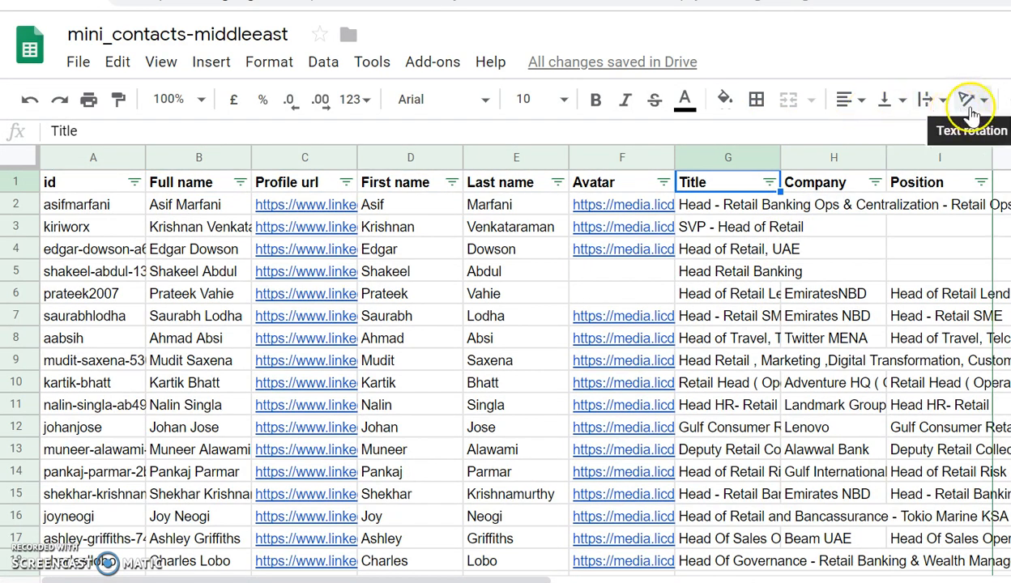
# Step: Locate the sheet's filter toggle without switching it off, and return to the Title data in row 3
pyautogui.click(887, 113)
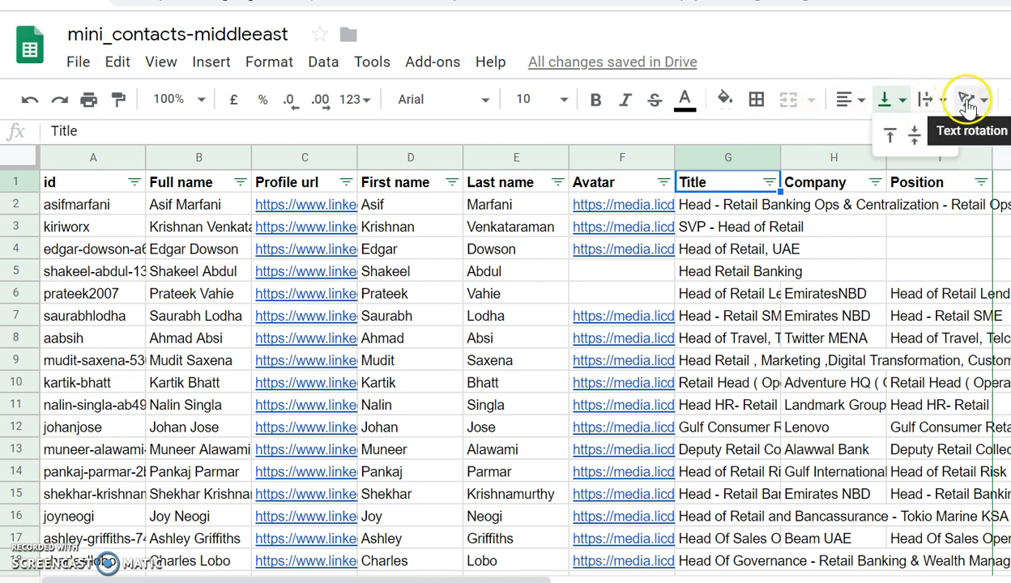
pyautogui.click(1005, 98)
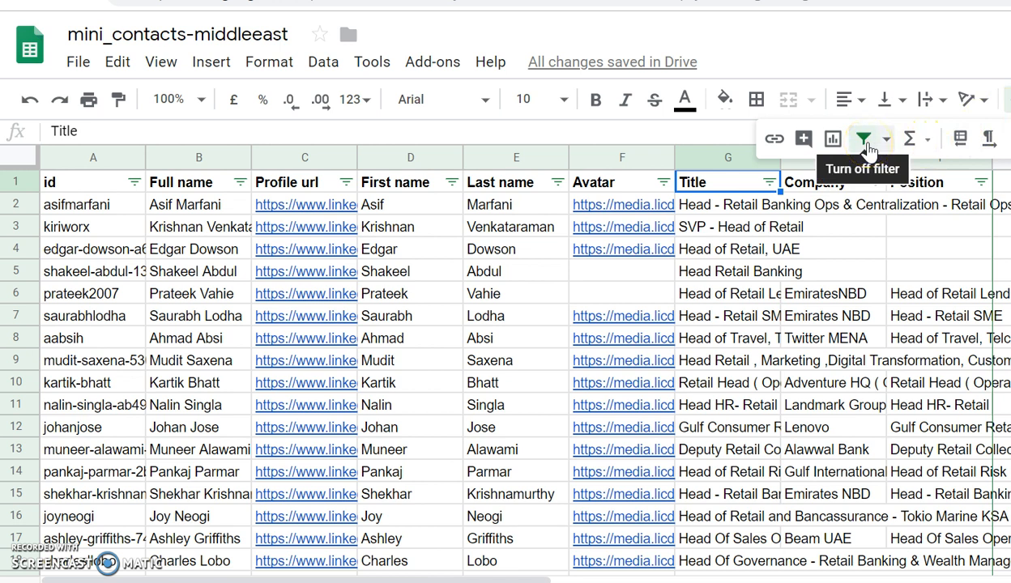
pyautogui.click(753, 227)
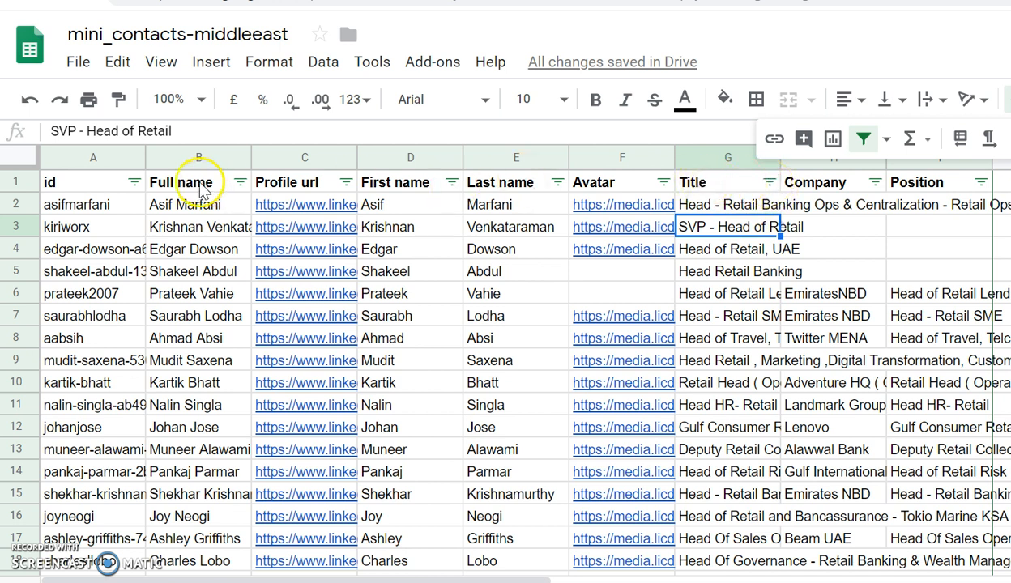
# Step: Filter the Title column by the condition Text contains with the value "bank"
pyautogui.click(768, 182)
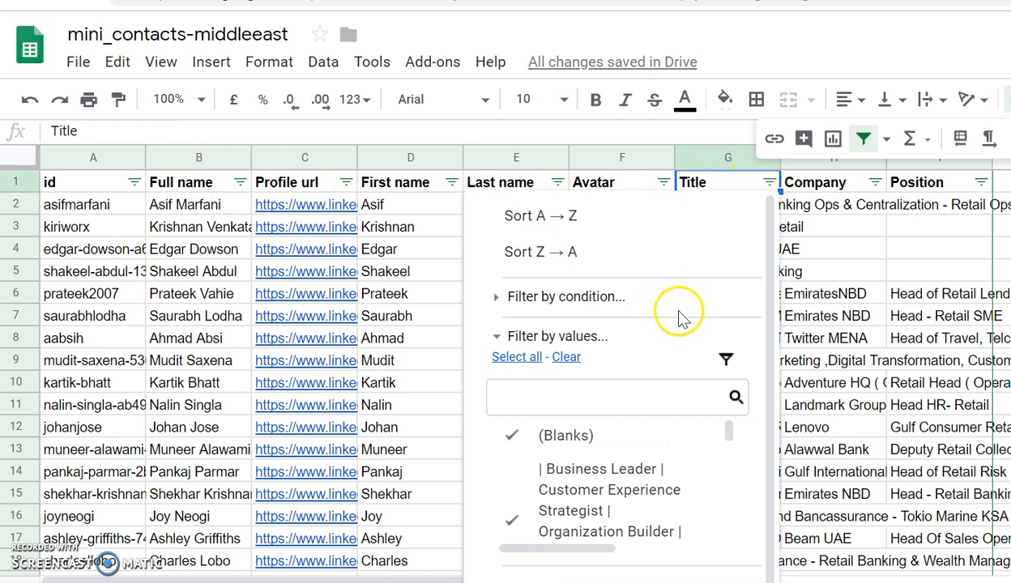
pyautogui.click(591, 311)
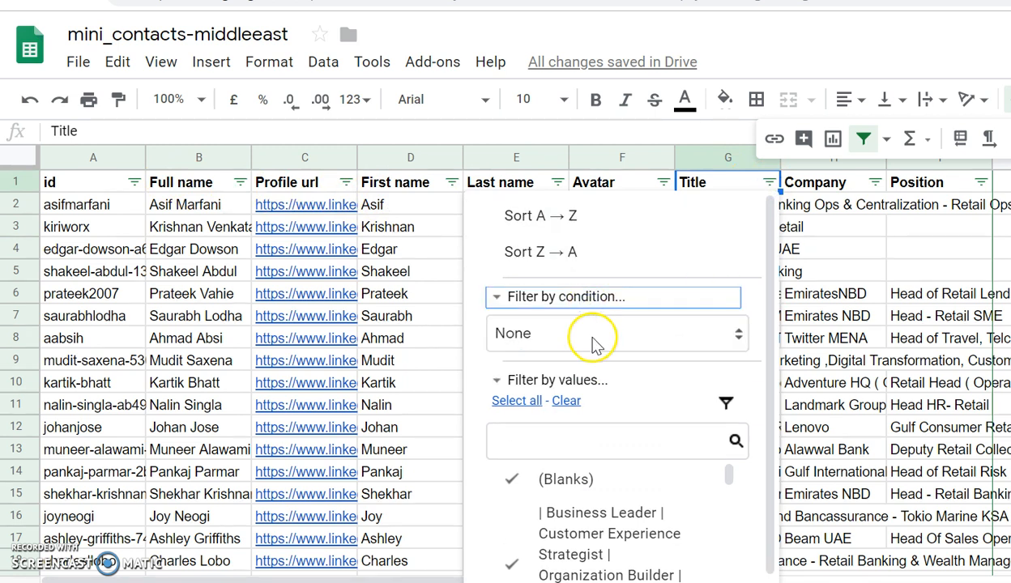
pyautogui.click(591, 335)
pyautogui.click(589, 451)
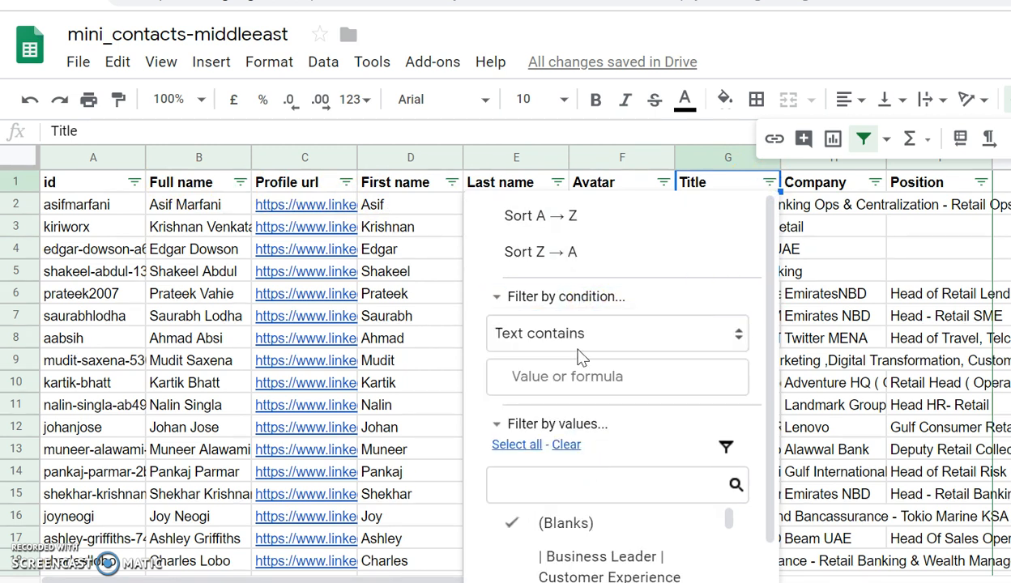
pyautogui.click(571, 385)
pyautogui.write('bank')
pyautogui.moveTo(767, 379); pyautogui.dragTo(769, 506)
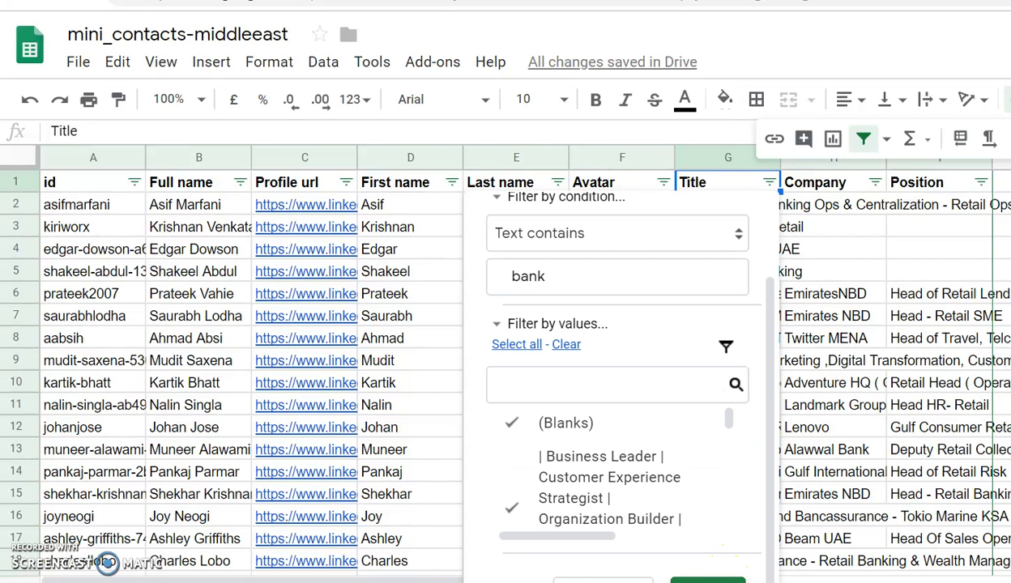
pyautogui.click(707, 580)
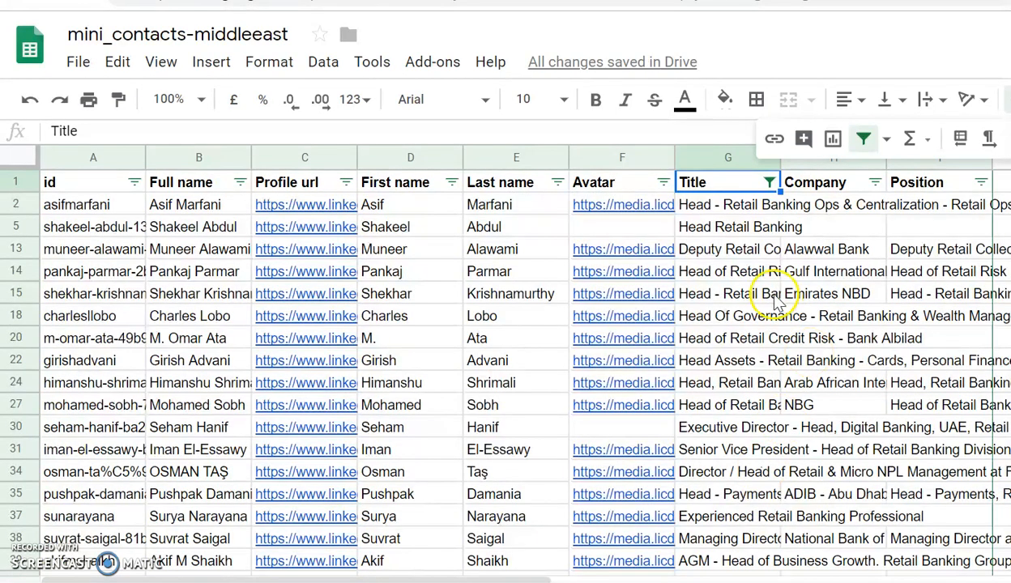
# Step: Examine the filtered contact list across its columns and the first entries under Title
pyautogui.press('Left')
pyautogui.press('Left')
pyautogui.press('Left')
pyautogui.press('Left')
pyautogui.press('Left')
pyautogui.press('Left')
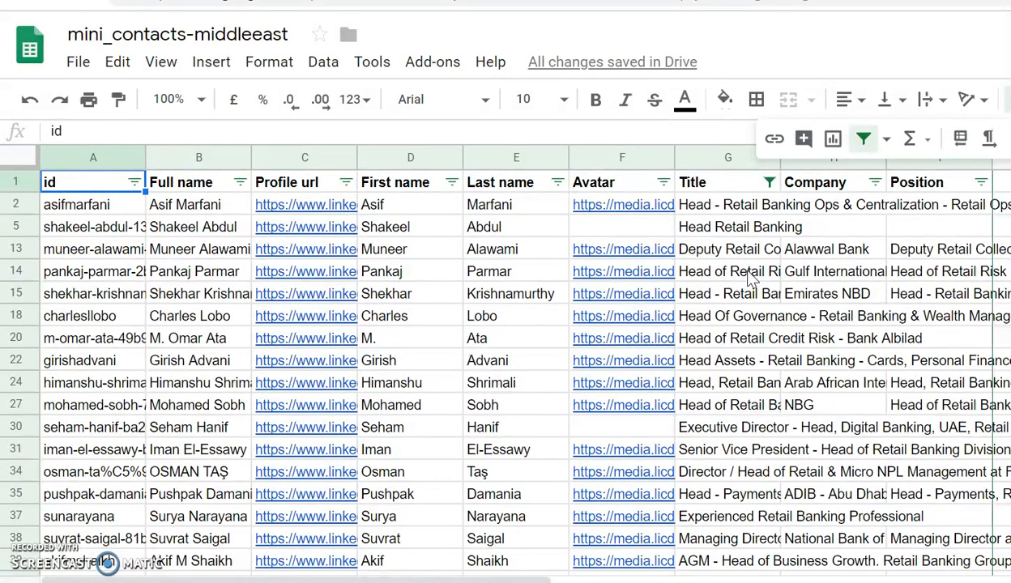
pyautogui.press('Right')
pyautogui.press('Right')
pyautogui.press('Right')
pyautogui.press('Right')
pyautogui.press('Right')
pyautogui.press('Right')
pyautogui.press('Right')
pyautogui.press('Right')
pyautogui.press('Left')
pyautogui.press('Left')
pyautogui.press('Down')
pyautogui.press('Down')
pyautogui.press('Up')
pyautogui.press('Up')
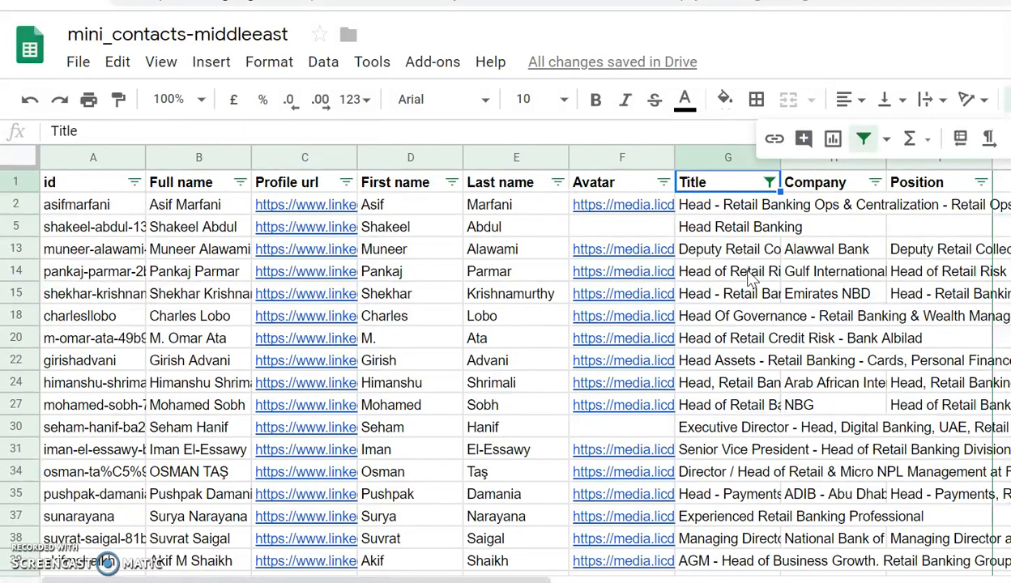
pyautogui.press('Down')
pyautogui.press('Down')
pyautogui.press('Up')
pyautogui.press('Up')
# Step: Select the filtered contact rows from the header row down through the list, across all columns from id to Position
pyautogui.press('Right')
pyautogui.press('Right')
pyautogui.hotkey('shift', 'space')
pyautogui.hotkey('shift', 'Down')
pyautogui.hotkey('shift', 'Down')
pyautogui.hotkey('shift', 'Down')
pyautogui.hotkey('shift', 'Down')
pyautogui.hotkey('shift', 'Down')
pyautogui.hotkey('shift', 'Down')
pyautogui.hotkey('shift', 'Down')
pyautogui.hotkey('shift', 'Down')
pyautogui.hotkey('shift', 'Down')
pyautogui.hotkey('shift', 'Down')
pyautogui.hotkey('shift', 'Down')
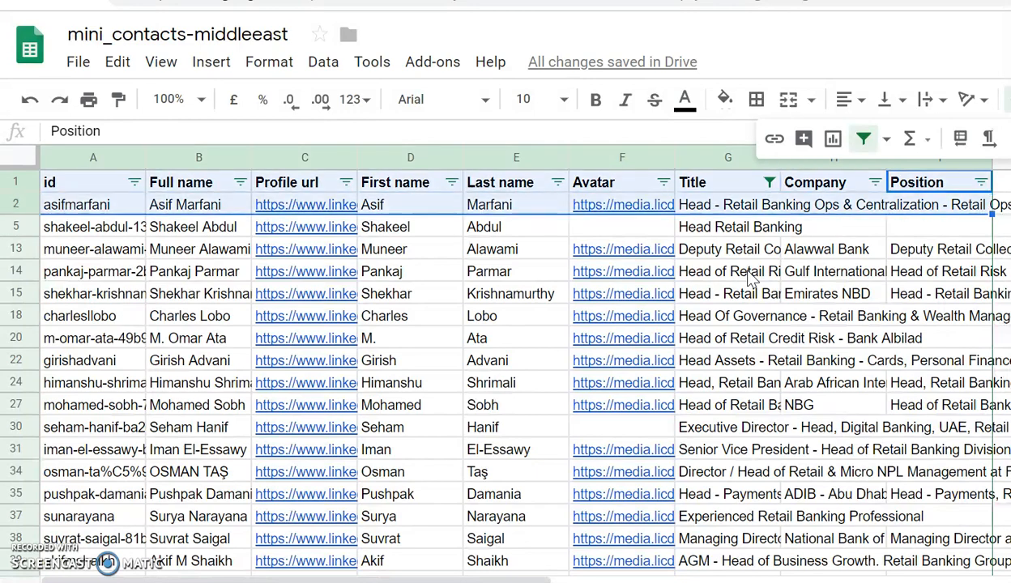
pyautogui.hotkey('shift', 'Down')
pyautogui.hotkey('shift', 'Down')
pyautogui.hotkey('shift', 'Down')
pyautogui.hotkey('shift', 'Down')
pyautogui.hotkey('shift', 'Down')
pyautogui.hotkey('shift', 'Down')
pyautogui.hotkey('shift', 'Down')
pyautogui.hotkey('shift', 'Down')
pyautogui.hotkey('shift', 'Down')
pyautogui.hotkey('shift', 'Down')
pyautogui.hotkey('shift', 'Down')
pyautogui.hotkey('shift', 'Down')
pyautogui.hotkey('shift', 'Down')
pyautogui.hotkey('shift', 'Down')
pyautogui.hotkey('shift', 'Down')
pyautogui.hotkey('shift', 'Down')
pyautogui.hotkey('shift', 'Down')
pyautogui.hotkey('shift', 'Down')
pyautogui.hotkey('shift', 'Down')
pyautogui.hotkey('shift', 'Down')
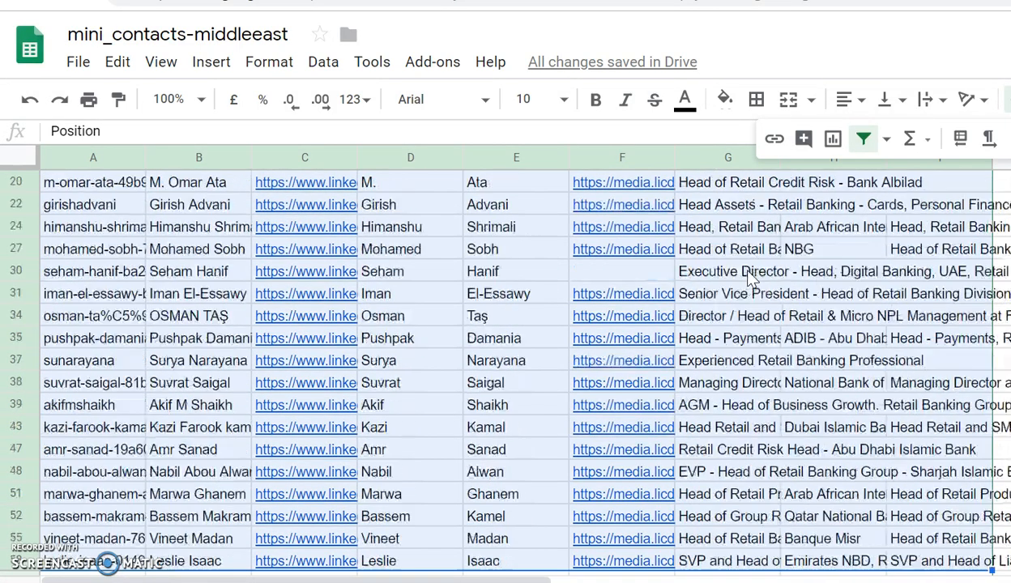
pyautogui.hotkey('shift', 'Down')
pyautogui.hotkey('shift', 'Down')
pyautogui.hotkey('shift', 'Down')
pyautogui.hotkey('shift', 'Down')
pyautogui.hotkey('shift', 'Down')
pyautogui.hotkey('shift', 'Down')
pyautogui.hotkey('shift', 'Down')
pyautogui.hotkey('shift', 'Down')
pyautogui.hotkey('shift', 'Down')
pyautogui.hotkey('shift', 'Down')
pyautogui.hotkey('shift', 'Down')
pyautogui.hotkey('shift', 'Down')
pyautogui.hotkey('shift', 'Down')
pyautogui.hotkey('shift', 'Down')
pyautogui.hotkey('shift', 'Down')
pyautogui.hotkey('shift', 'Down')
pyautogui.hotkey('shift', 'Down')
pyautogui.hotkey('shift', 'Down')
pyautogui.hotkey('shift', 'Down')
pyautogui.hotkey('shift', 'Down')
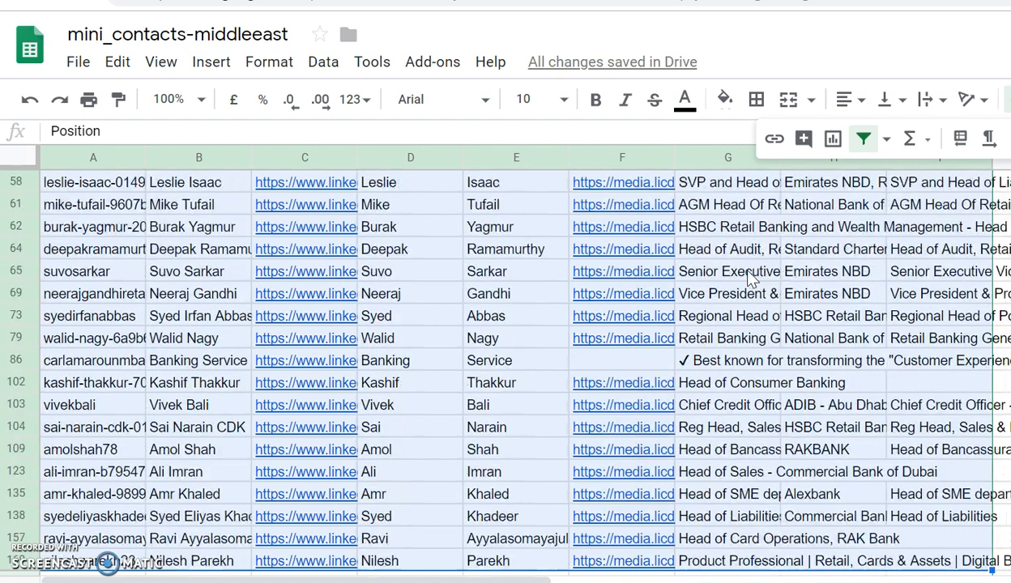
pyautogui.hotkey('shift', 'Down')
pyautogui.hotkey('shift', 'Down')
pyautogui.hotkey('shift', 'Down')
pyautogui.hotkey('shift', 'Down')
pyautogui.hotkey('shift', 'Down')
pyautogui.hotkey('shift', 'Down')
pyautogui.hotkey('shift', 'Down')
pyautogui.hotkey('shift', 'Down')
pyautogui.hotkey('shift', 'Down')
pyautogui.hotkey('shift', 'Down')
pyautogui.hotkey('shift', 'Down')
pyautogui.hotkey('shift', 'Down')
pyautogui.hotkey('shift', 'Down')
pyautogui.hotkey('shift', 'Down')
pyautogui.hotkey('shift', 'Down')
pyautogui.hotkey('shift', 'Down')
pyautogui.hotkey('shift', 'Down')
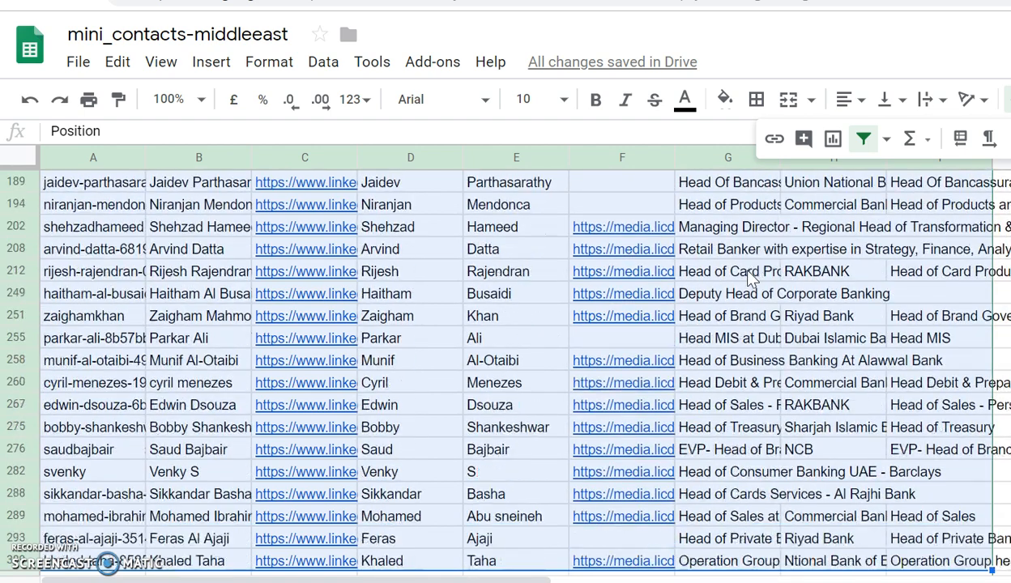
pyautogui.hotkey('shift', 'Down')
pyautogui.hotkey('shift', 'Down')
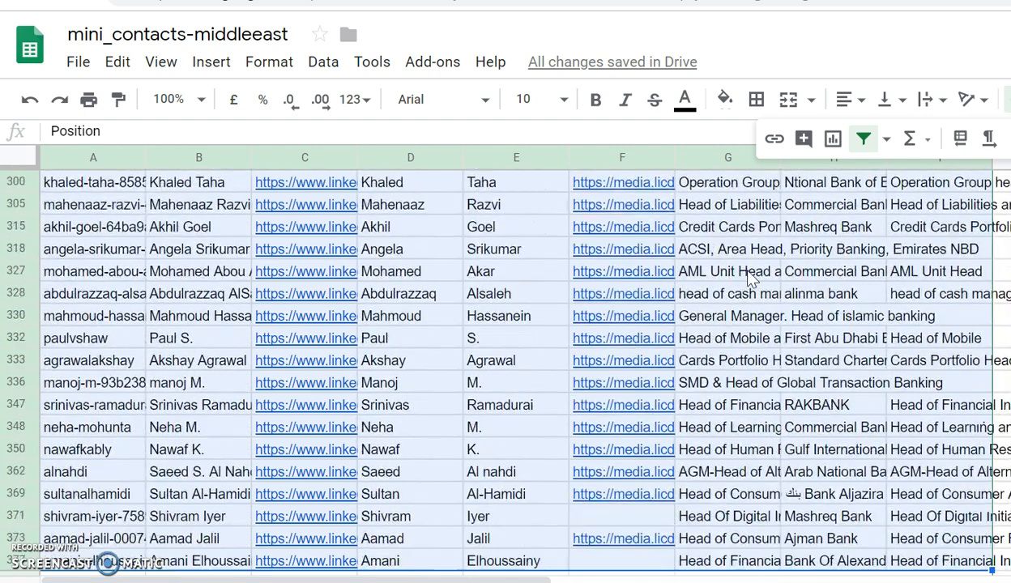
pyautogui.press('Down')
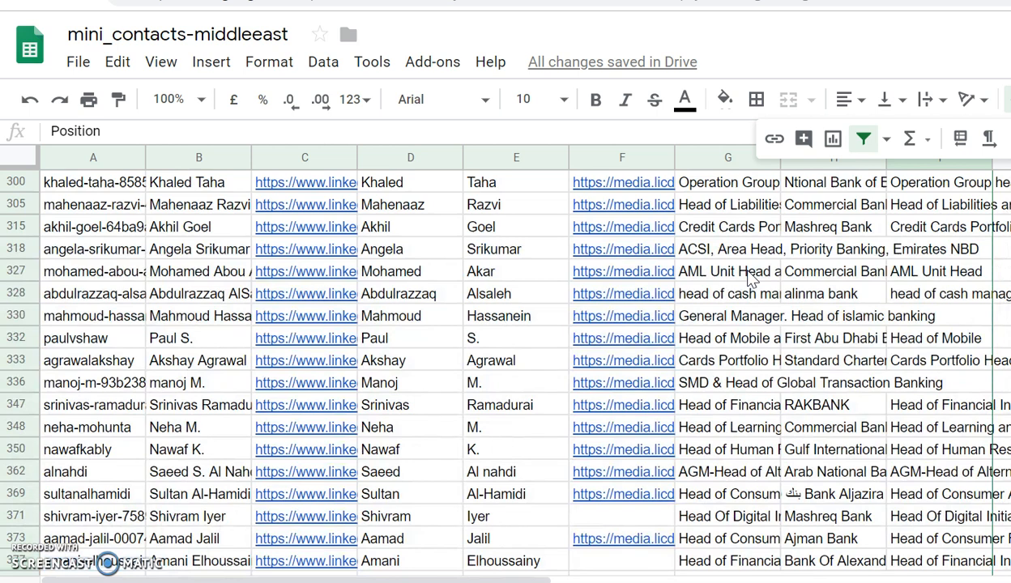
# Step: Switch to the separate sheet of bank contacts and review the entries in its Title column down to about row 28
pyautogui.moveTo(271, 524)
pyautogui.hotkey('ctrl', 'z')
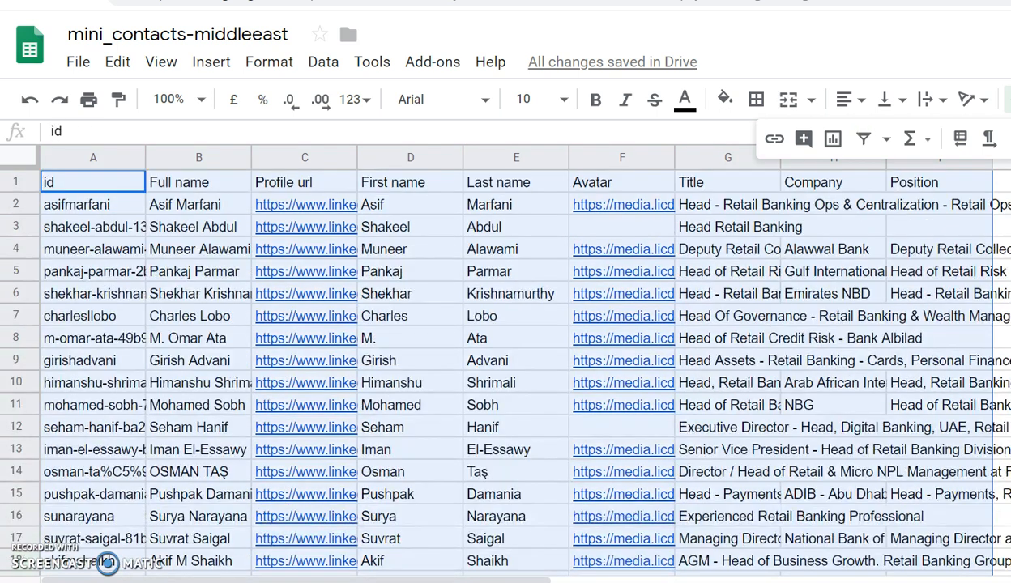
pyautogui.click(771, 275)
pyautogui.press('Up')
pyautogui.press('Up')
pyautogui.press('Up')
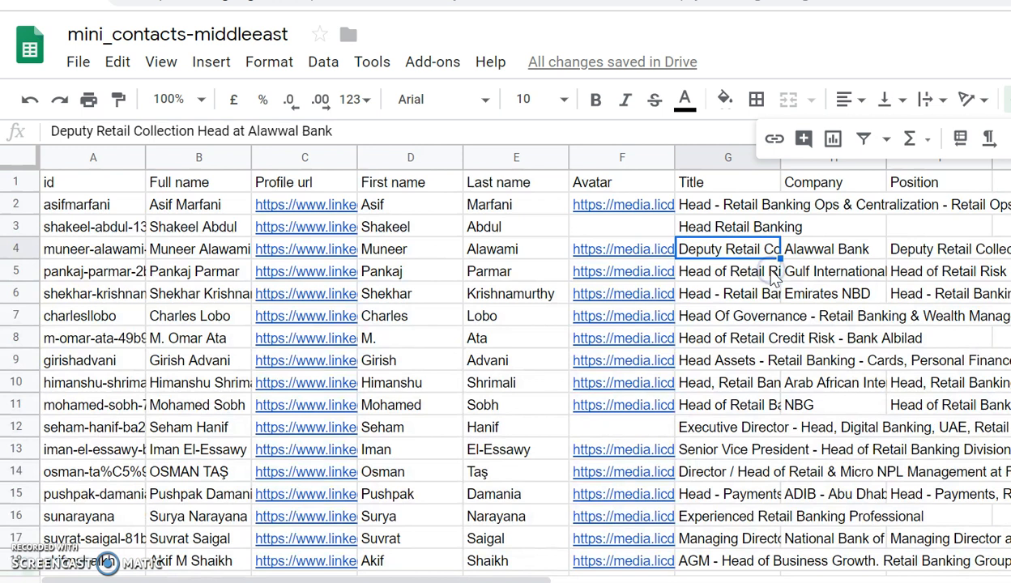
pyautogui.press('Down')
pyautogui.press('Down')
pyautogui.press('Down')
pyautogui.press('Down')
pyautogui.press('Down')
pyautogui.press('Down')
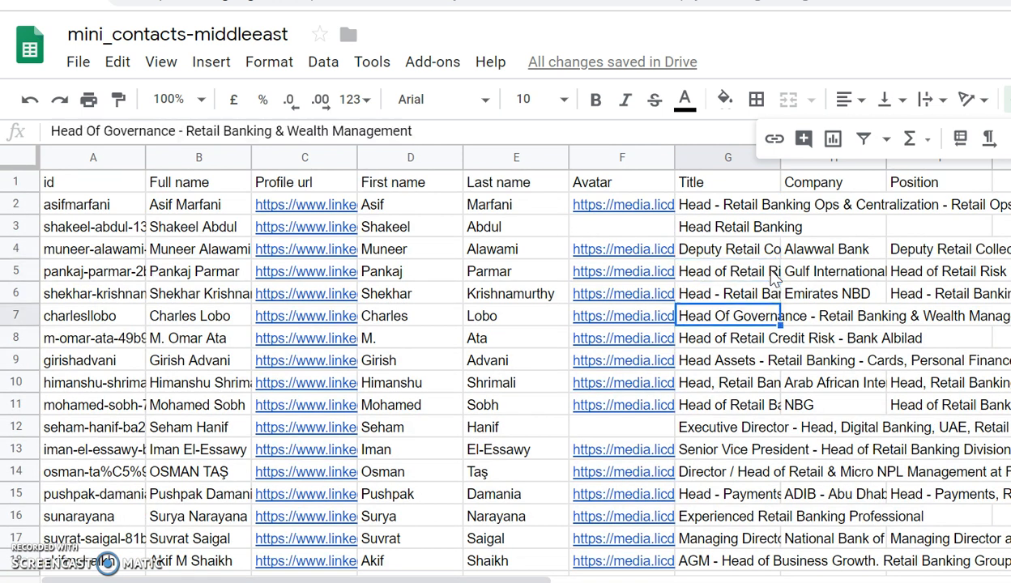
pyautogui.press('Down')
pyautogui.press('Up')
pyautogui.press('Up')
pyautogui.press('Down')
pyautogui.press('Down')
pyautogui.press('Down')
pyautogui.press('Down')
pyautogui.press('Down')
pyautogui.press('Down')
pyautogui.press('Down')
pyautogui.press('Down')
pyautogui.press('Down')
pyautogui.press('Down')
pyautogui.press('Down')
pyautogui.press('Down')
pyautogui.press('Down')
pyautogui.press('Down')
pyautogui.press('Down')
pyautogui.press('Down')
pyautogui.press('Down')
pyautogui.press('Down')
pyautogui.press('Down')
pyautogui.press('Down')
pyautogui.press('Down')
pyautogui.press('Up')
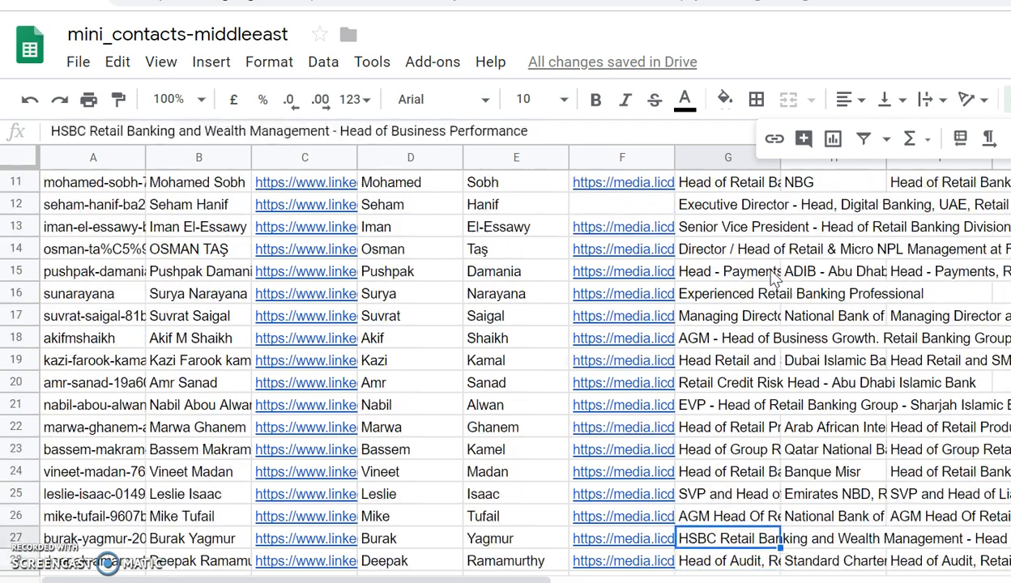
pyautogui.hotkey('ctrl', 'Up')
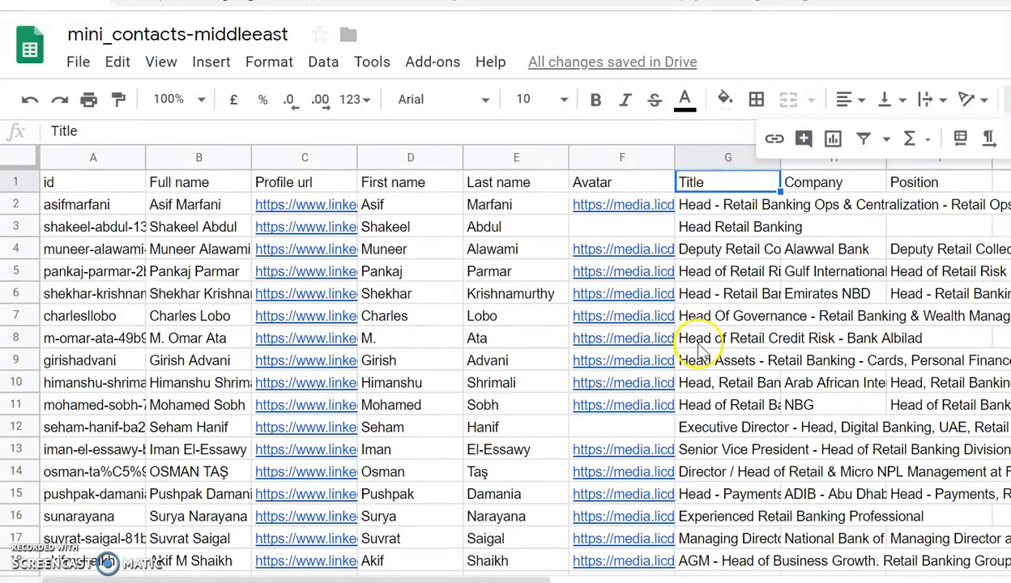
# Step: Examine the first contact's fields in row 2, including id, Full name, Profile url and First name
pyautogui.click(745, 321)
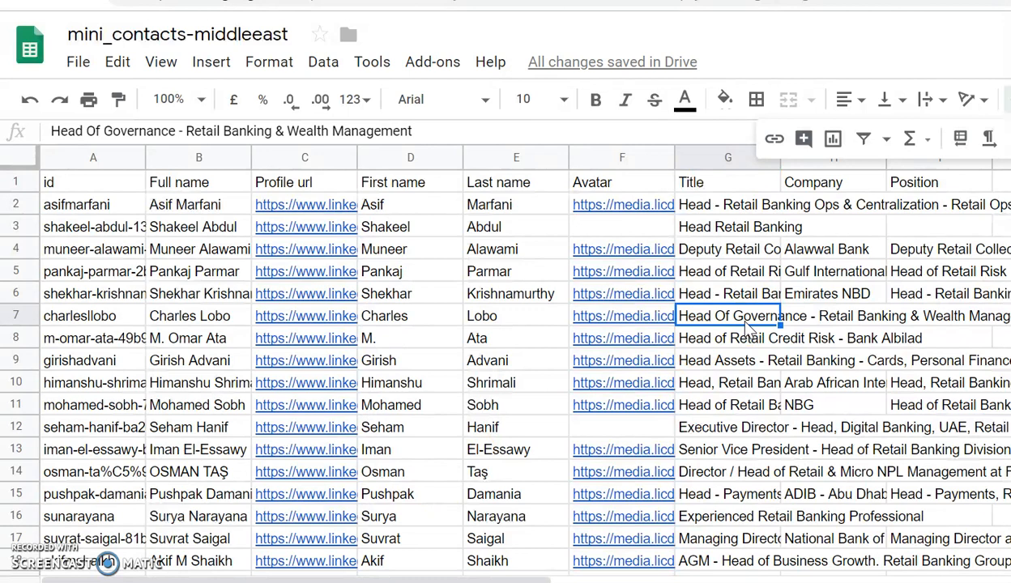
pyautogui.press('Left')
pyautogui.press('Left')
pyautogui.press('Left')
pyautogui.press('Left')
pyautogui.press('Left')
pyautogui.press('Left')
pyautogui.press('Right')
pyautogui.press('Up')
pyautogui.press('Up')
pyautogui.press('Up')
pyautogui.press('Up')
pyautogui.press('Up')
pyautogui.press('Right')
pyautogui.press('Right')
pyautogui.press('Right')
pyautogui.press('Right')
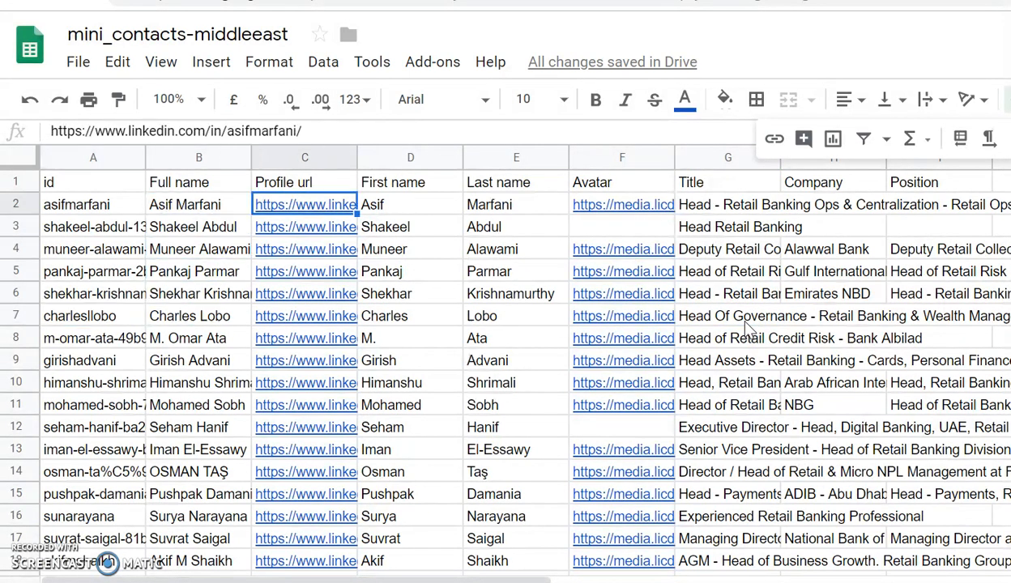
pyautogui.press('Right')
pyautogui.press('Left')
pyautogui.press('Left')
pyautogui.press('Left')
pyautogui.press('Left')
pyautogui.press('Left')
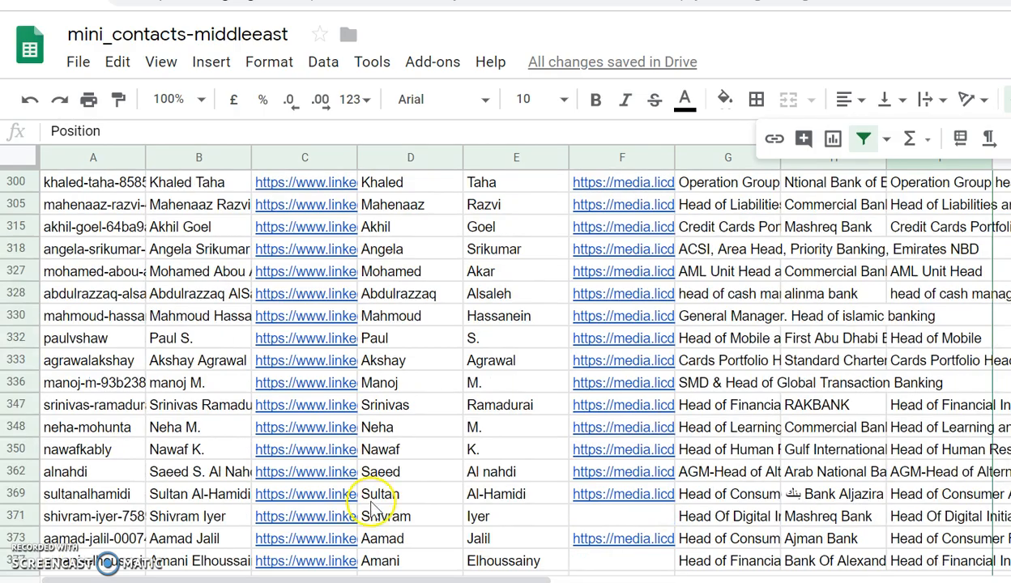
# Step: Return to the filtered source sheet and go back up to the Title header in row 1
pyautogui.click(742, 337)
pyautogui.press('Up')
pyautogui.press('Up')
pyautogui.press('Up')
pyautogui.press('Up')
pyautogui.press('Up')
pyautogui.press('Up')
pyautogui.press('Up')
pyautogui.press('Up')
pyautogui.press('Up')
pyautogui.press('Up')
pyautogui.press('Up')
pyautogui.press('Up')
pyautogui.press('Up')
pyautogui.press('Up')
pyautogui.press('Up')
pyautogui.press('Up')
pyautogui.press('Up')
pyautogui.press('Up')
pyautogui.press('Up')
pyautogui.press('Up')
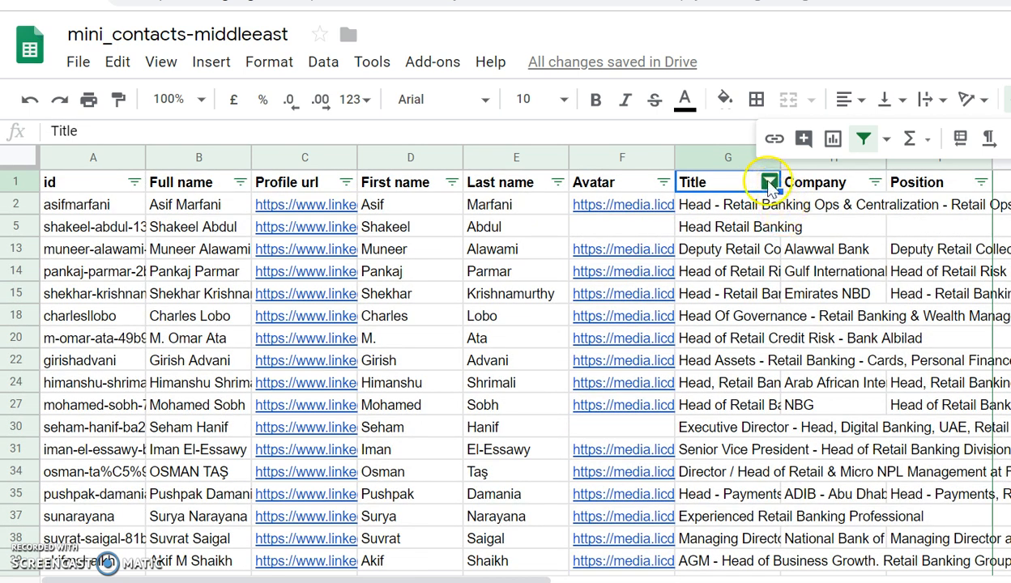
# Step: Change the Title column's filter condition to "Text does not contain" with the value "bank"
pyautogui.click(769, 183)
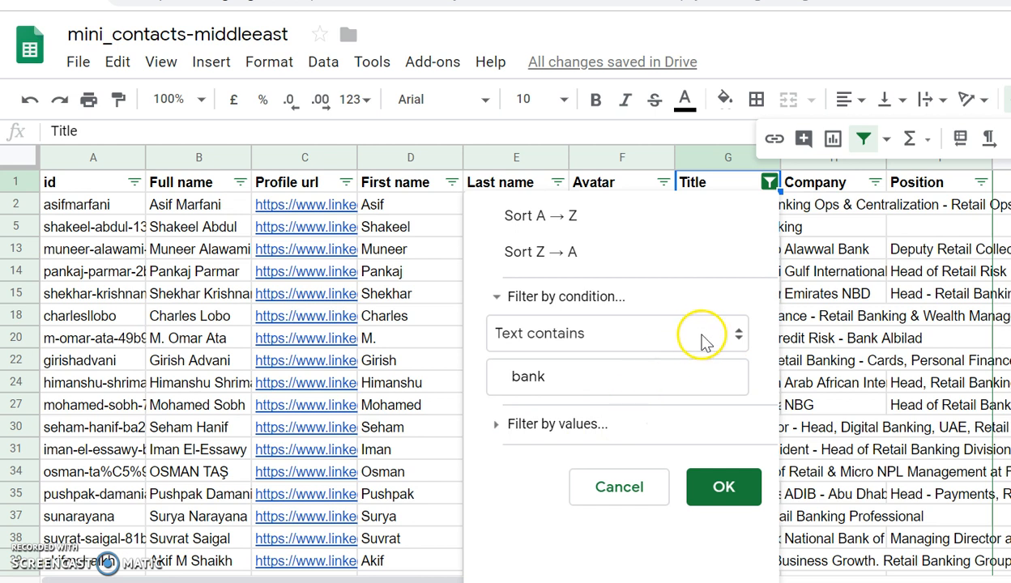
pyautogui.click(736, 335)
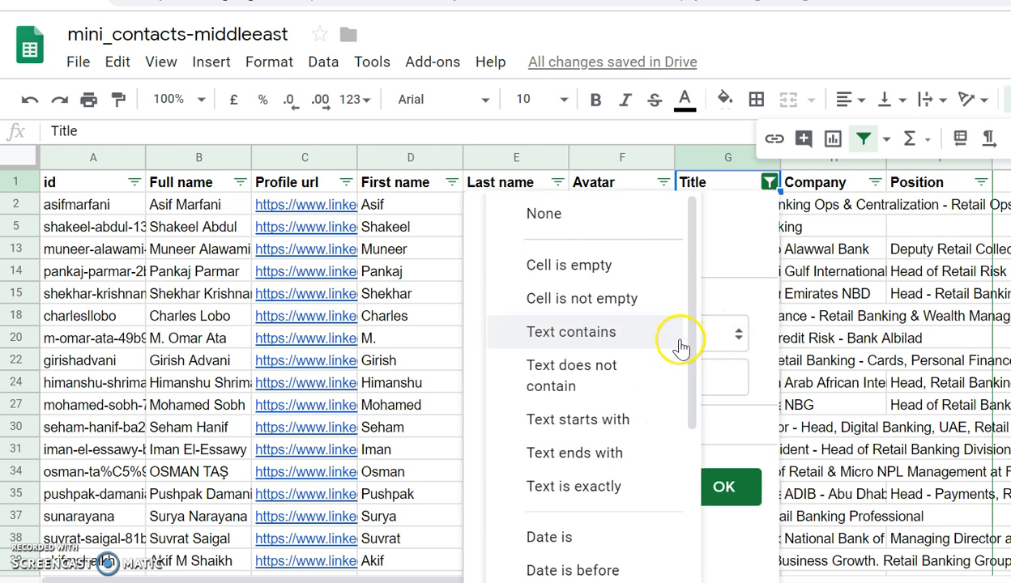
pyautogui.click(634, 382)
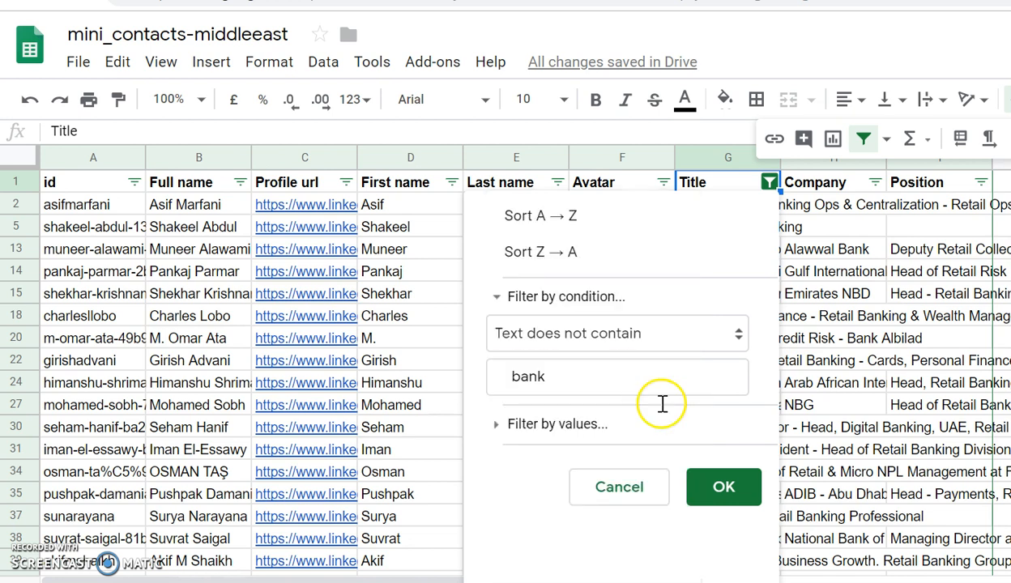
pyautogui.click(723, 487)
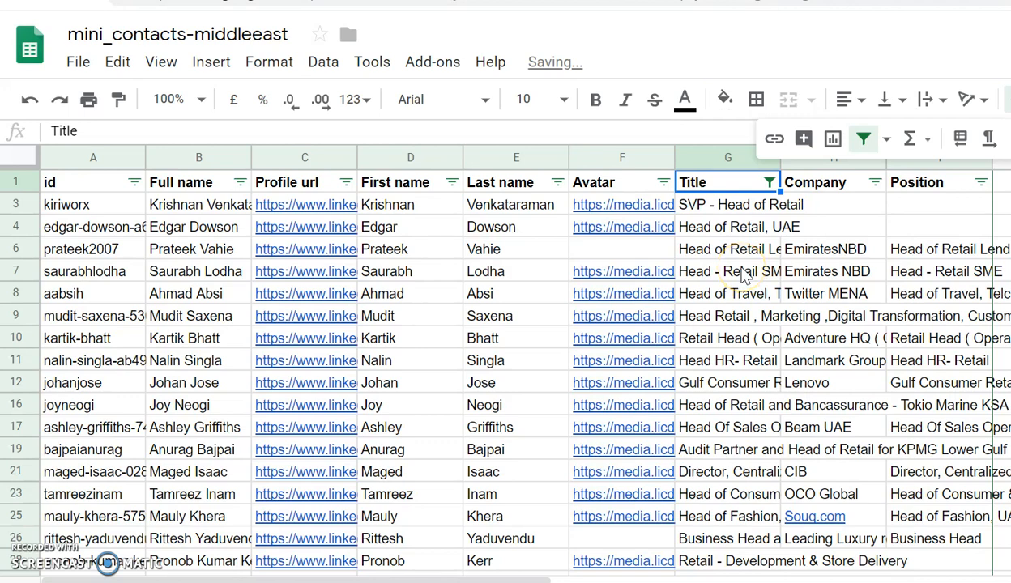
# Step: Review the filtered entries in the Title column down to about row 45 and return to the header in row 1
pyautogui.press('Down')
pyautogui.press('Down')
pyautogui.press('Down')
pyautogui.press('Down')
pyautogui.press('Down')
pyautogui.press('Down')
pyautogui.press('Down')
pyautogui.press('Down')
pyautogui.press('Down')
pyautogui.press('Down')
pyautogui.press('Down')
pyautogui.press('Down')
pyautogui.press('Down')
pyautogui.press('Down')
pyautogui.press('Down')
pyautogui.press('Down')
pyautogui.press('Down')
pyautogui.press('Down')
pyautogui.press('Down')
pyautogui.press('Down')
pyautogui.press('Down')
pyautogui.press('Down')
pyautogui.press('Down')
pyautogui.press('Down')
pyautogui.press('Down')
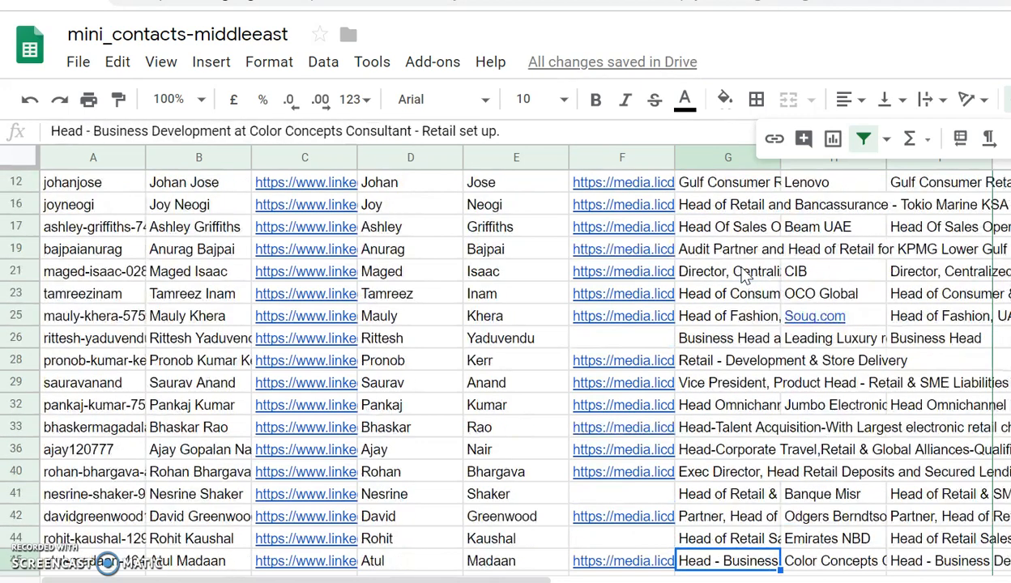
pyautogui.press('Down')
pyautogui.press('Down')
pyautogui.press('Up')
pyautogui.press('Up')
pyautogui.press('Up')
pyautogui.press('Up')
pyautogui.press('Up')
pyautogui.press('Up')
pyautogui.press('Up')
pyautogui.press('Up')
pyautogui.press('Up')
pyautogui.press('Up')
pyautogui.press('Up')
pyautogui.press('Up')
pyautogui.press('Up')
pyautogui.press('Up')
pyautogui.press('Up')
pyautogui.press('Up')
pyautogui.press('Up')
pyautogui.press('Up')
pyautogui.press('Up')
pyautogui.press('Up')
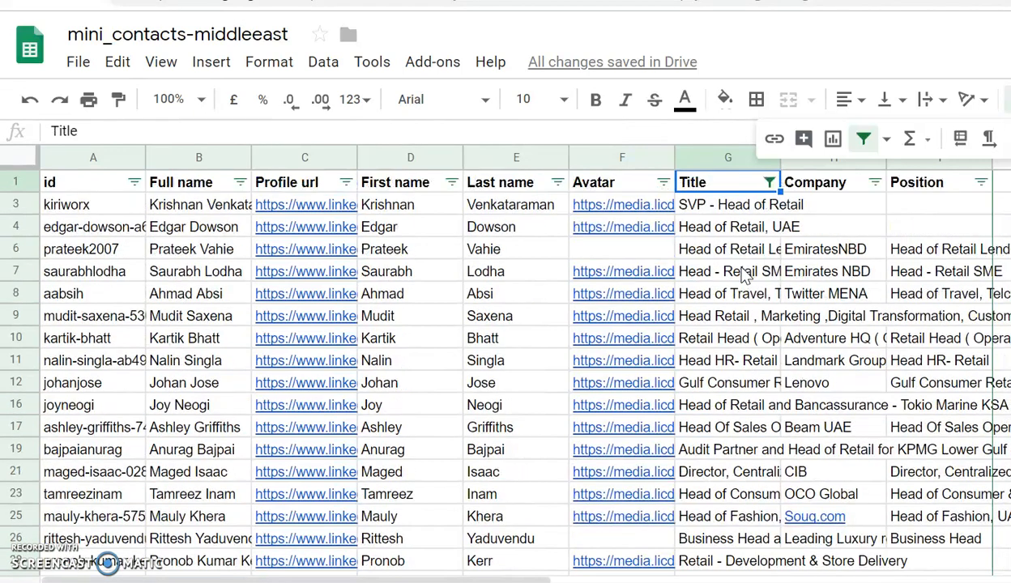
# Step: Examine the individual titles of the non-bank contacts, from row 3 down to about row 12
pyautogui.click(89, 162)
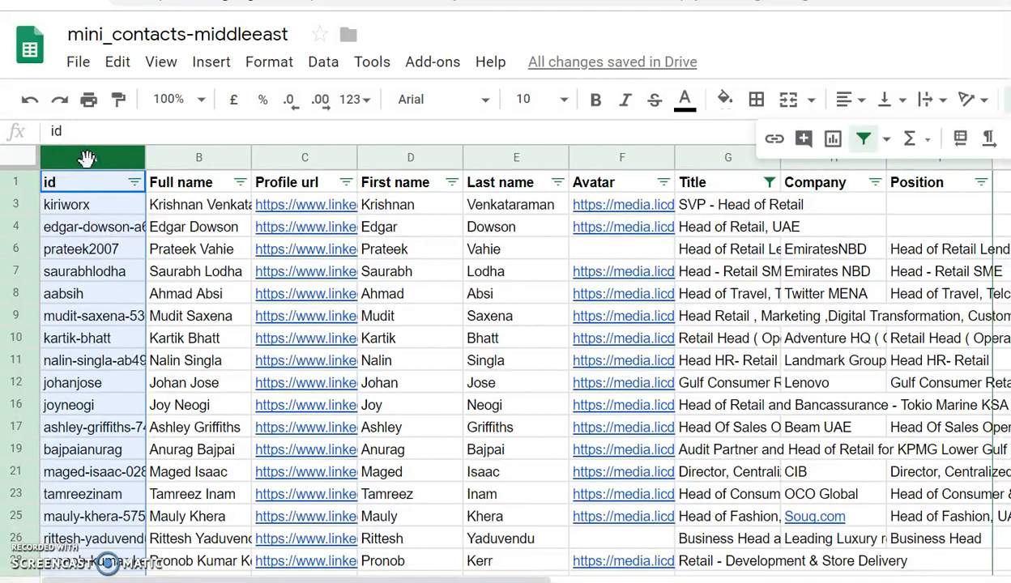
pyautogui.click(186, 272)
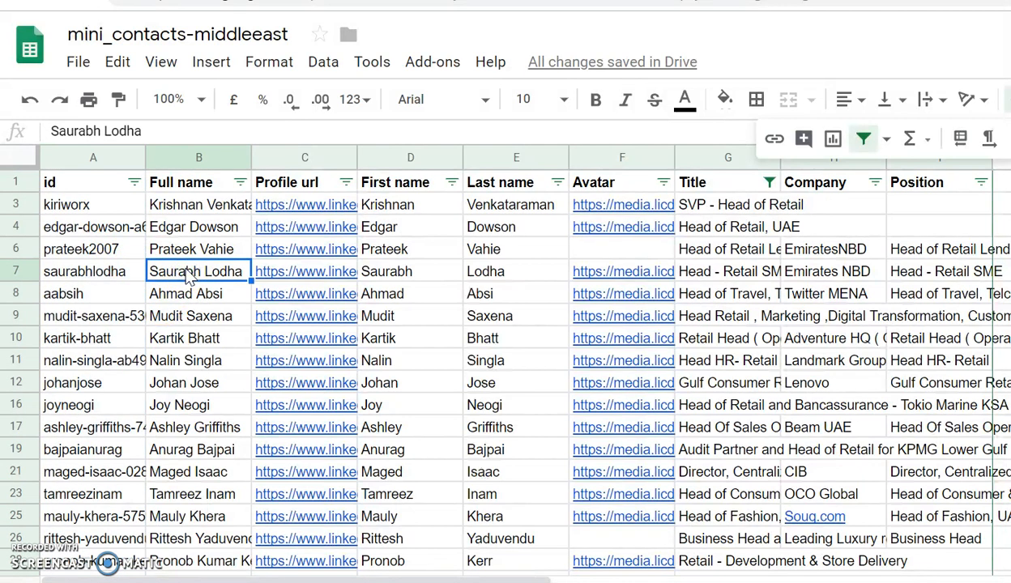
pyautogui.press('Up')
pyautogui.press('Up')
pyautogui.press('Up')
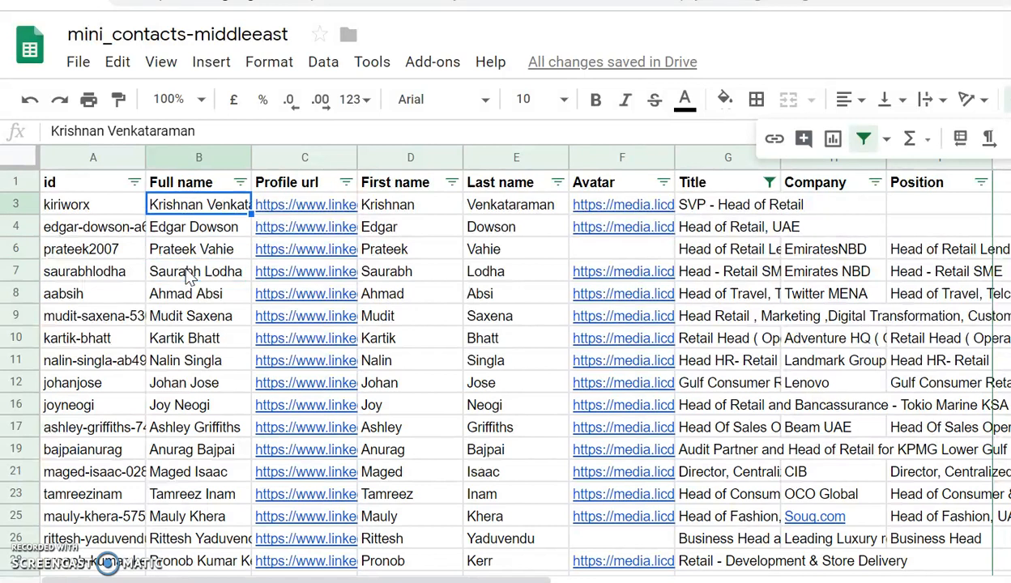
pyautogui.press('Right')
pyautogui.press('Right')
pyautogui.press('Right')
pyautogui.press('Right')
pyautogui.press('Right')
pyautogui.press('Down')
pyautogui.press('Down')
pyautogui.press('Down')
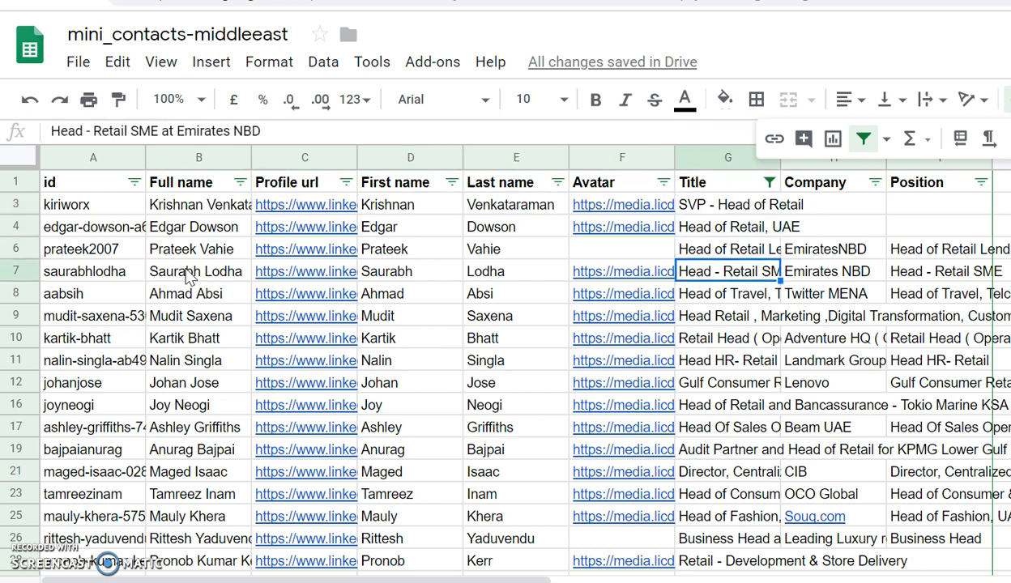
pyautogui.press('Up')
pyautogui.press('Up')
pyautogui.press('Down')
pyautogui.press('Right')
pyautogui.press('Left')
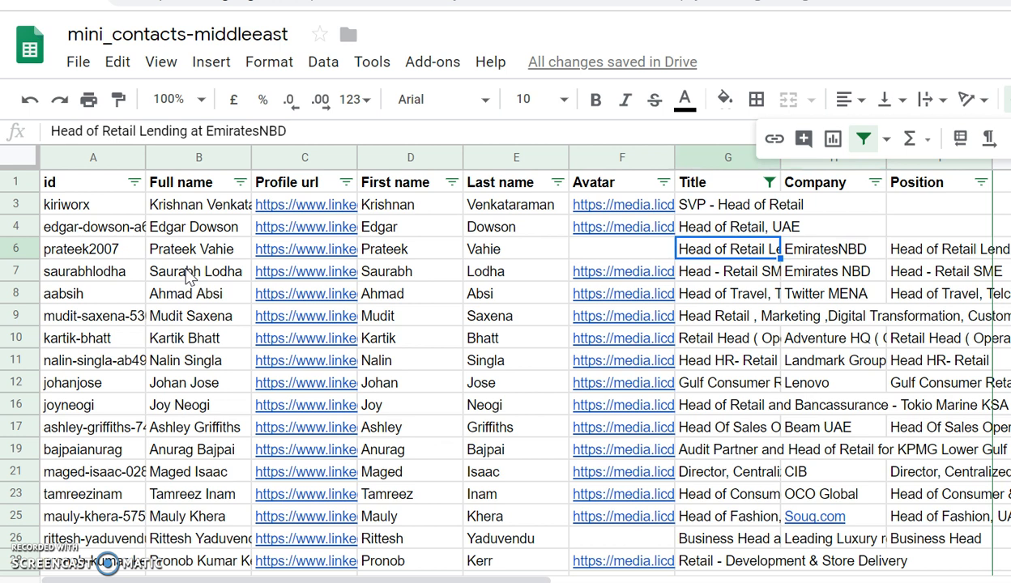
pyautogui.press('Down')
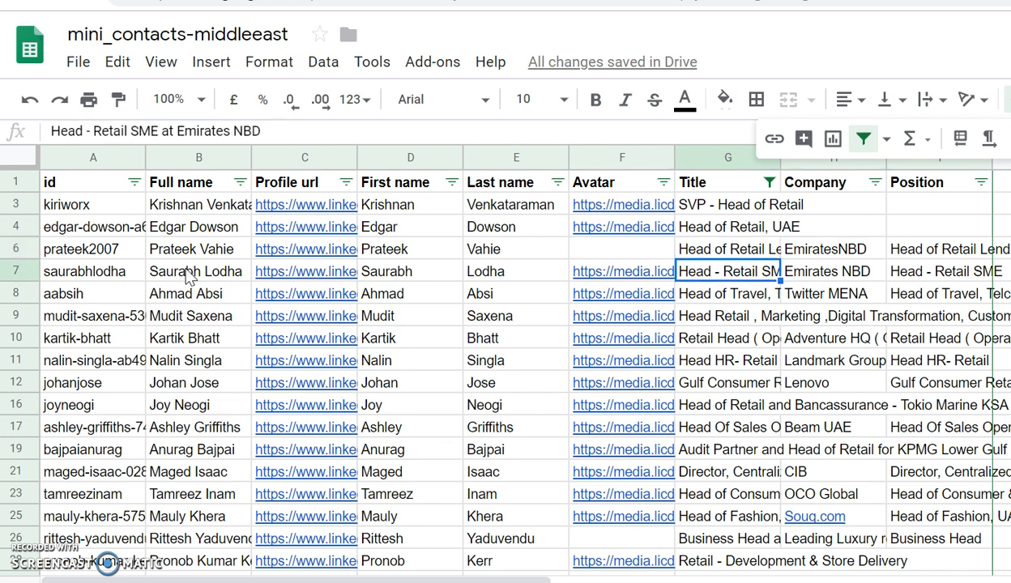
pyautogui.press('Down')
pyautogui.press('Down')
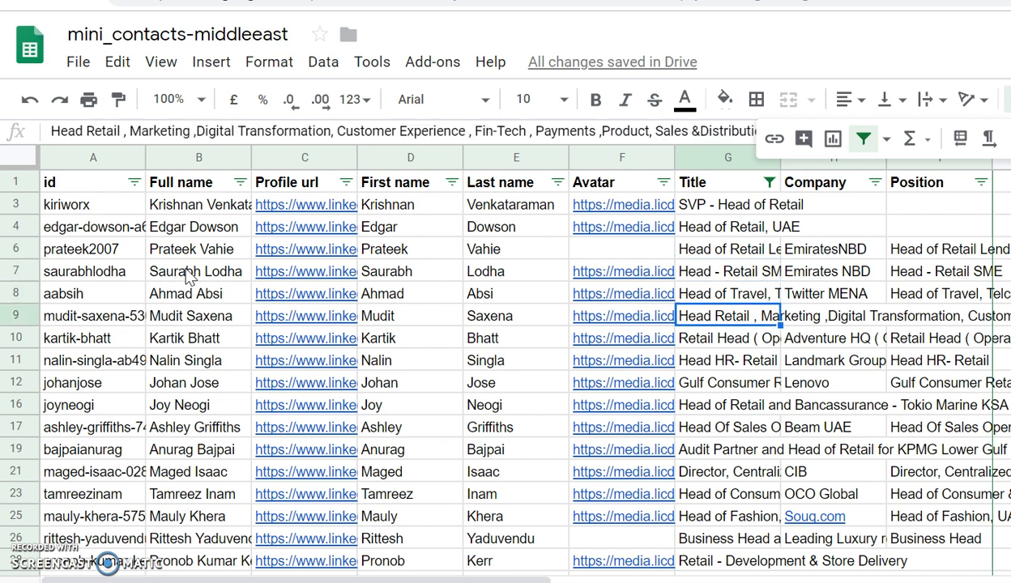
pyautogui.press('Down')
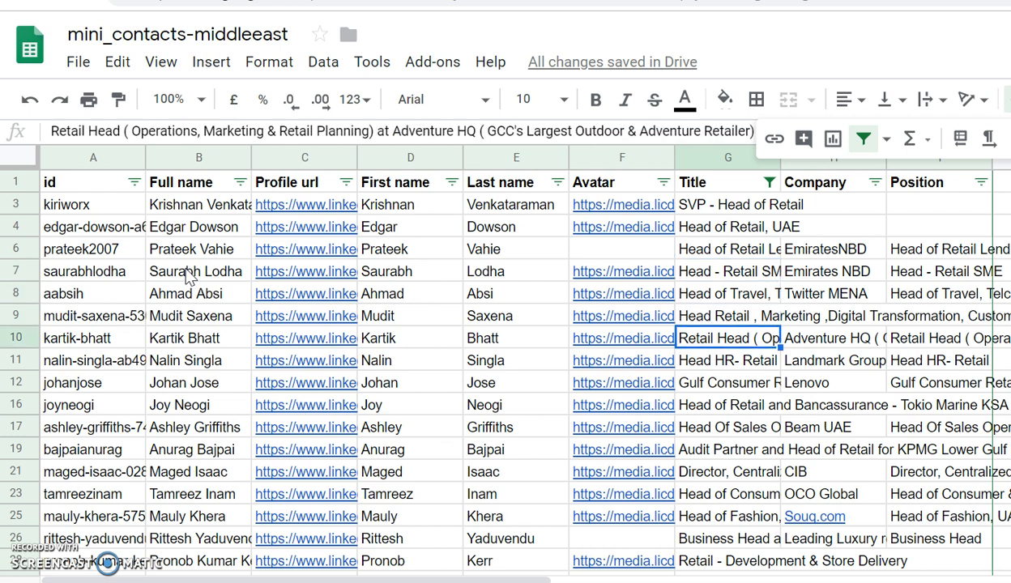
pyautogui.press('Down')
pyautogui.press('Down')
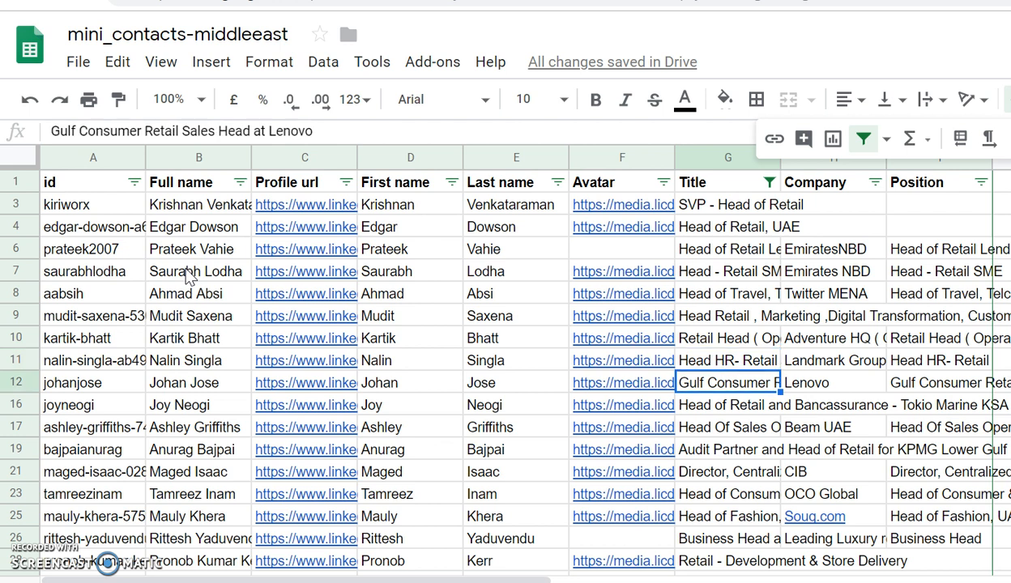
pyautogui.press('Down')
# Step: Widen the Company column to about twice its width so that longer company names fit
pyautogui.press('Right')
pyautogui.press('Up')
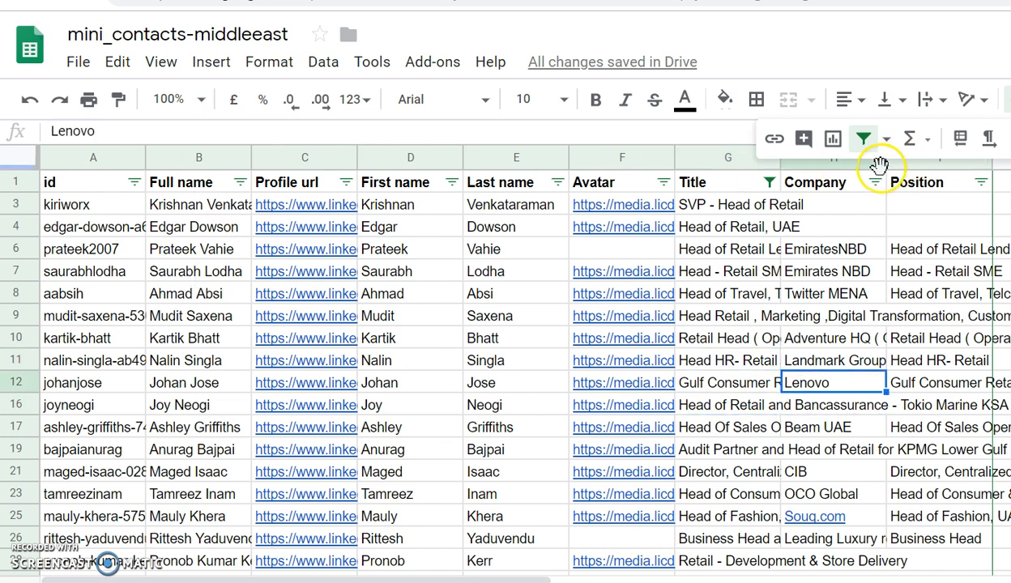
pyautogui.moveTo(889, 166); pyautogui.dragTo(919, 171)
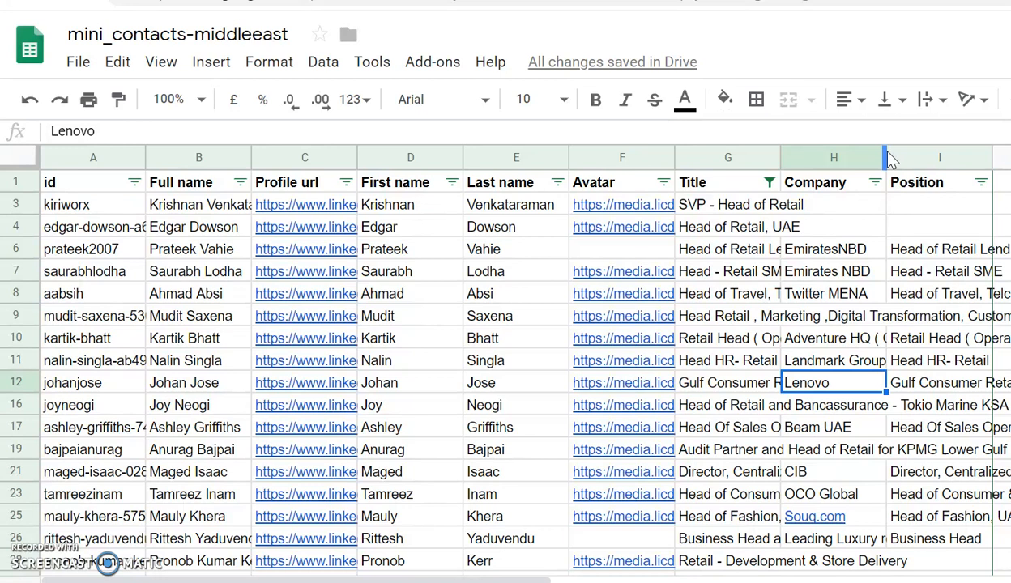
pyautogui.moveTo(885, 156); pyautogui.dragTo(1002, 156)
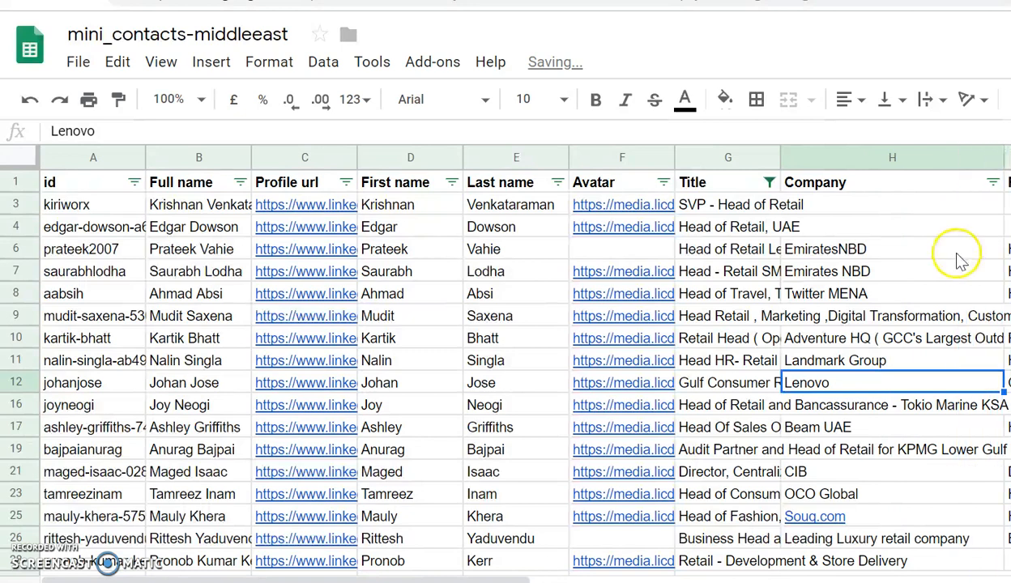
# Step: Review the company names of the non-bank contacts in the Company column, down to about row 83
pyautogui.press('Down')
pyautogui.press('Down')
pyautogui.press('Down')
pyautogui.press('Down')
pyautogui.press('Down')
pyautogui.press('Down')
pyautogui.press('Down')
pyautogui.press('Down')
pyautogui.press('Down')
pyautogui.press('Down')
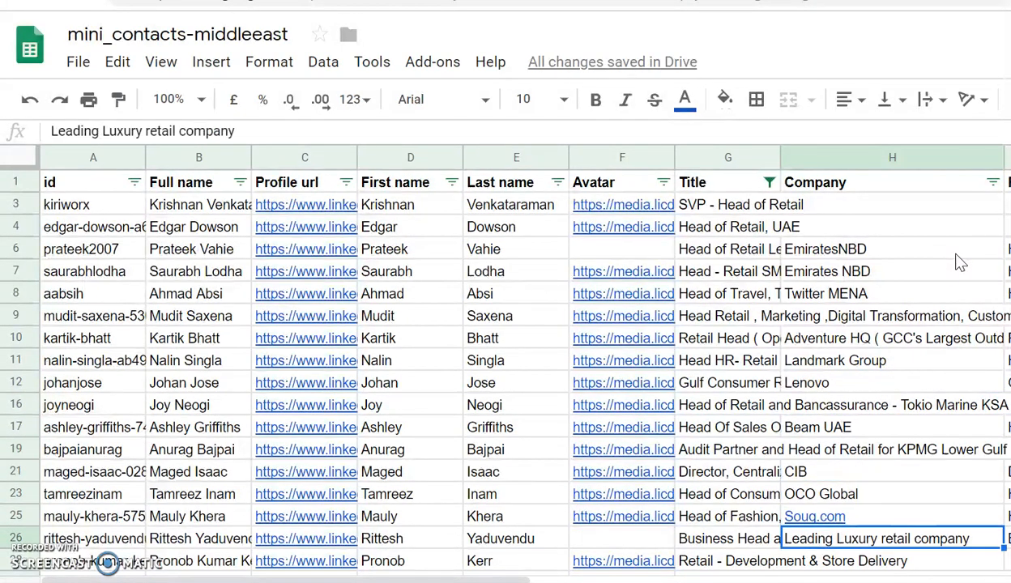
pyautogui.press('Down')
pyautogui.press('Down')
pyautogui.press('Down')
pyautogui.press('Up')
pyautogui.press('Up')
pyautogui.press('Up')
pyautogui.press('Up')
pyautogui.press('Up')
pyautogui.press('Up')
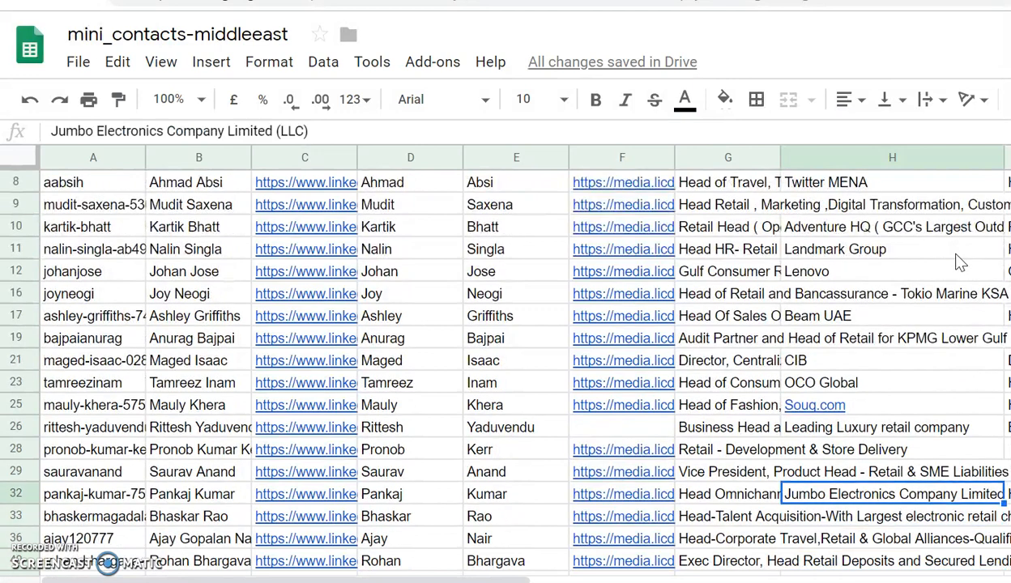
pyautogui.press('Up')
pyautogui.press('Up')
pyautogui.press('Up')
pyautogui.press('Up')
pyautogui.press('Up')
pyautogui.press('Down')
pyautogui.press('Down')
pyautogui.press('Down')
pyautogui.press('Down')
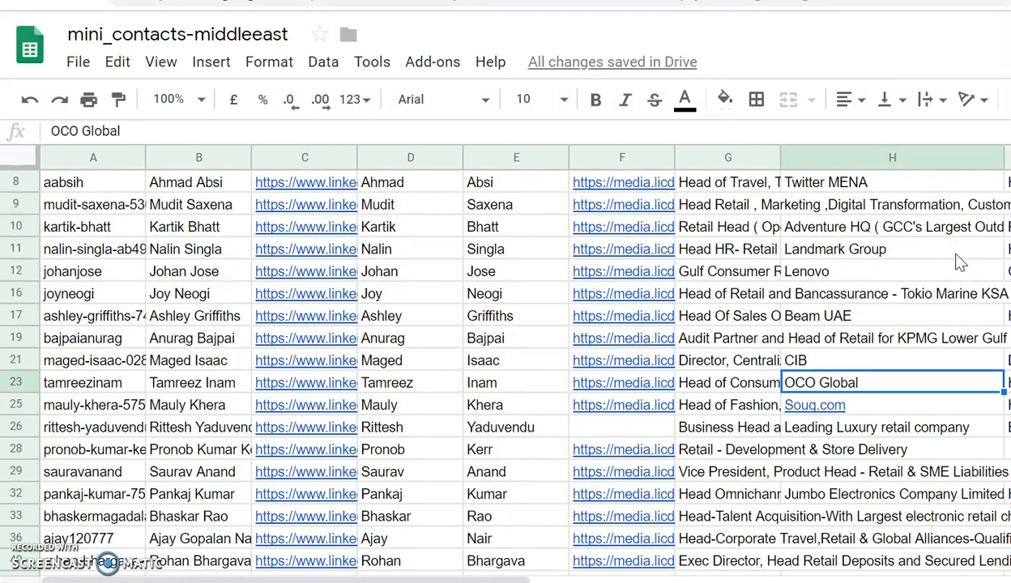
pyautogui.press('Down')
pyautogui.press('Down')
pyautogui.press('Down')
pyautogui.press('Down')
pyautogui.press('Down')
pyautogui.press('Down')
pyautogui.press('Down')
pyautogui.press('Down')
pyautogui.press('Down')
pyautogui.press('Down')
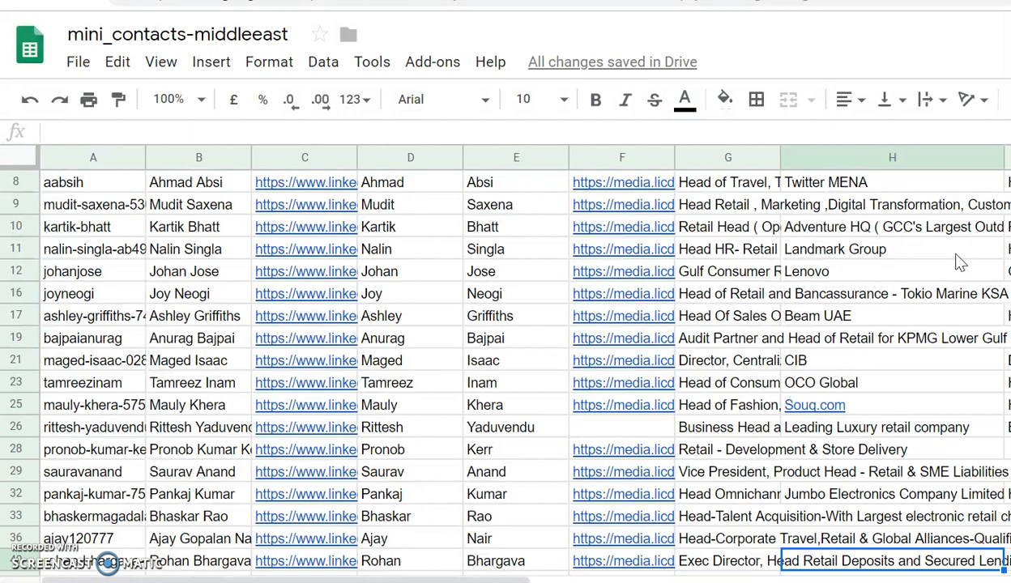
pyautogui.press('Down')
pyautogui.press('Down')
pyautogui.press('Down')
pyautogui.press('Down')
pyautogui.press('Down')
pyautogui.press('Down')
pyautogui.press('Down')
pyautogui.press('Down')
pyautogui.press('Down')
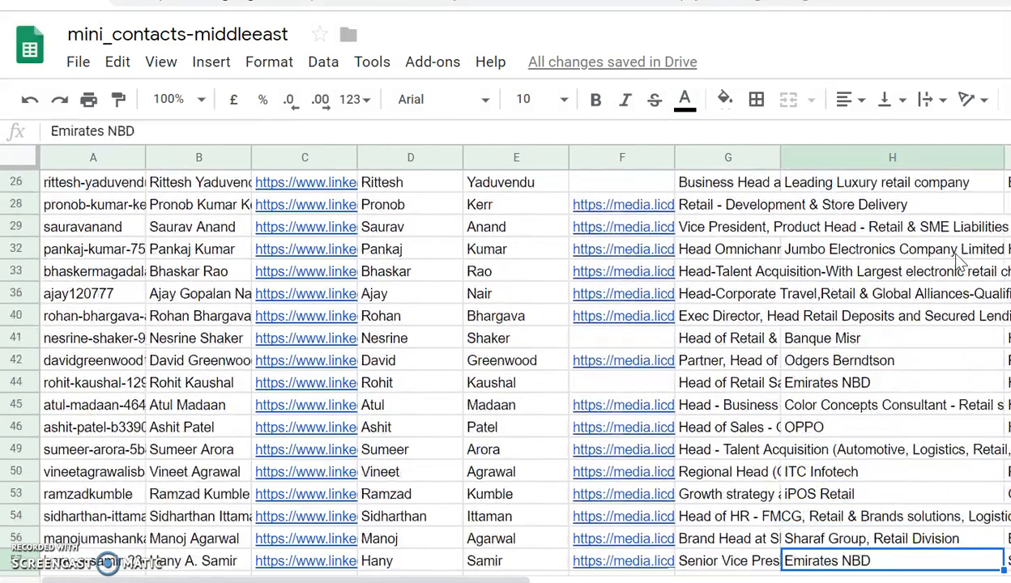
pyautogui.press('Down')
pyautogui.press('Down')
pyautogui.press('Down')
pyautogui.press('Down')
pyautogui.press('Down')
pyautogui.press('Down')
pyautogui.press('Down')
pyautogui.press('Down')
pyautogui.press('Down')
pyautogui.press('Down')
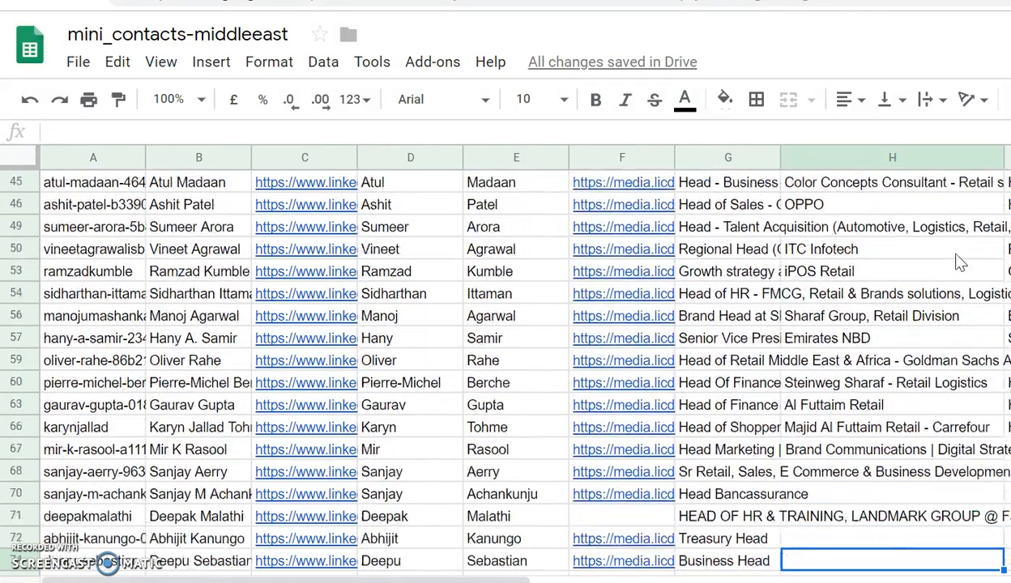
pyautogui.press('Down')
pyautogui.press('Down')
pyautogui.press('Down')
pyautogui.press('Down')
pyautogui.press('Down')
pyautogui.press('Down')
pyautogui.press('Down')
pyautogui.press('Down')
pyautogui.press('Down')
pyautogui.press('Down')
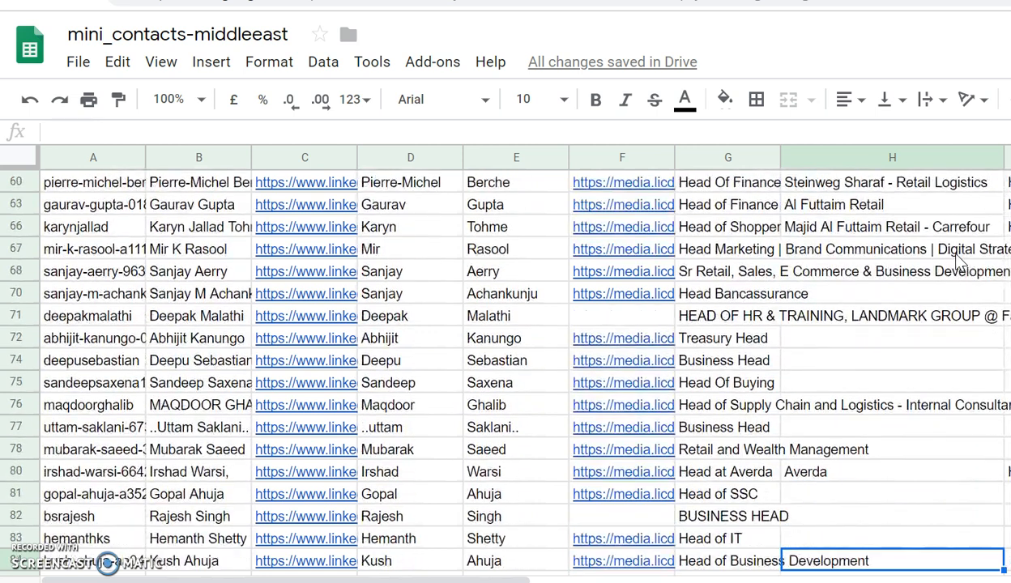
# Step: Review the company names of the remaining non-bank contacts in the Company column, from row 84 down to row 227
pyautogui.press('Down')
pyautogui.press('Up')
pyautogui.press('Up')
pyautogui.press('Up')
pyautogui.press('Down')
pyautogui.press('Down')
pyautogui.press('Down')
pyautogui.press('Down')
pyautogui.press('Down')
pyautogui.press('Down')
pyautogui.press('Down')
pyautogui.press('Down')
pyautogui.press('Down')
pyautogui.press('Down')
pyautogui.press('Down')
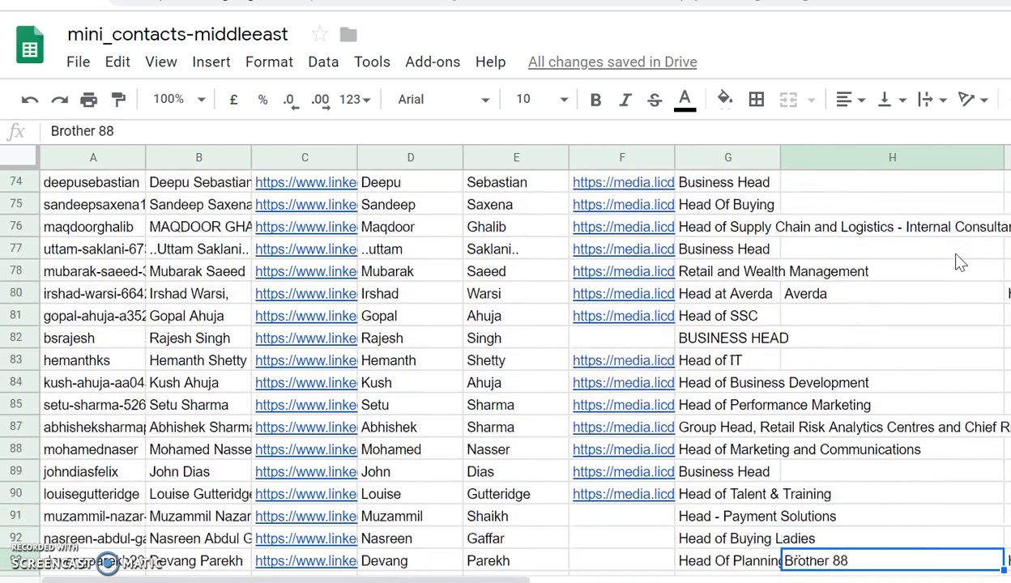
pyautogui.press('Down')
pyautogui.press('Down')
pyautogui.press('Down')
pyautogui.press('Down')
pyautogui.press('Down')
pyautogui.press('Down')
pyautogui.press('Down')
pyautogui.press('Down')
pyautogui.press('Down')
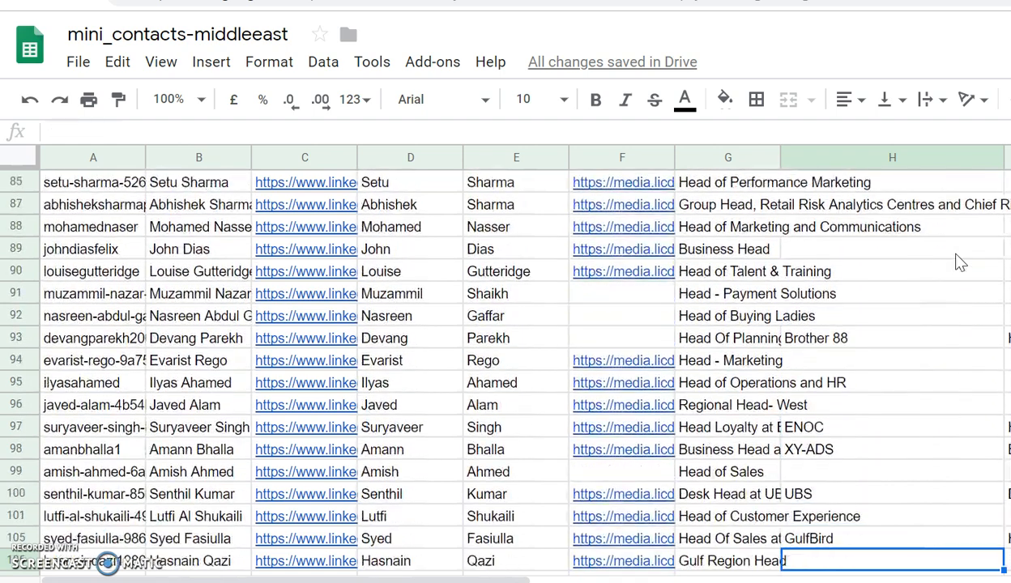
pyautogui.press('Down')
pyautogui.press('Down')
pyautogui.press('Down')
pyautogui.press('Down')
pyautogui.press('Down')
pyautogui.press('Down')
pyautogui.press('Down')
pyautogui.press('Down')
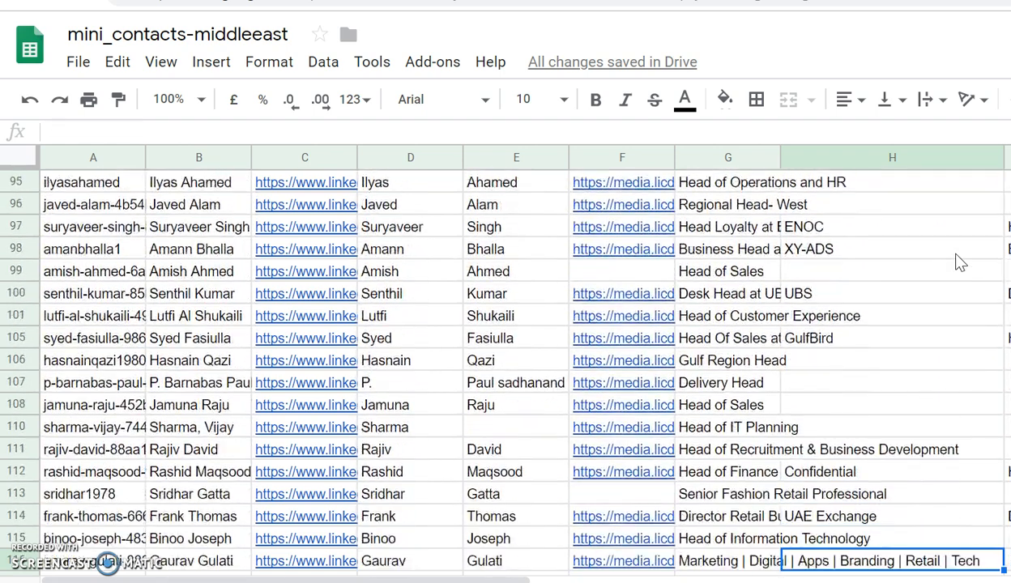
pyautogui.press('Down')
pyautogui.press('Down')
pyautogui.press('Down')
pyautogui.press('Down')
pyautogui.press('Down')
pyautogui.press('Down')
pyautogui.press('Down')
pyautogui.press('Down')
pyautogui.press('Down')
pyautogui.press('Down')
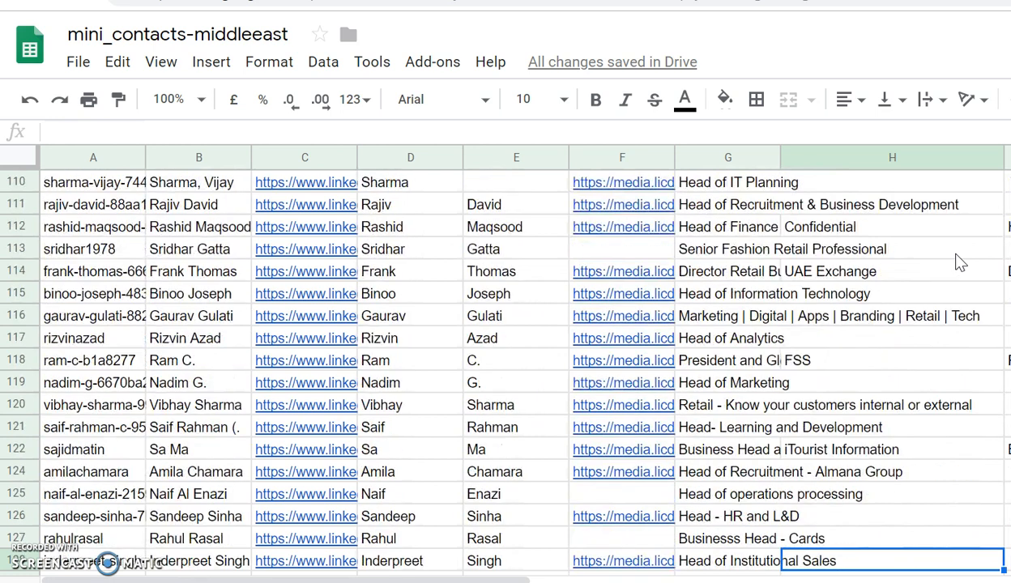
pyautogui.press('Down')
pyautogui.press('Down')
pyautogui.press('Down')
pyautogui.press('Down')
pyautogui.press('Down')
pyautogui.press('Down')
pyautogui.press('Down')
pyautogui.press('Down')
pyautogui.press('Down')
pyautogui.press('Down')
pyautogui.press('Down')
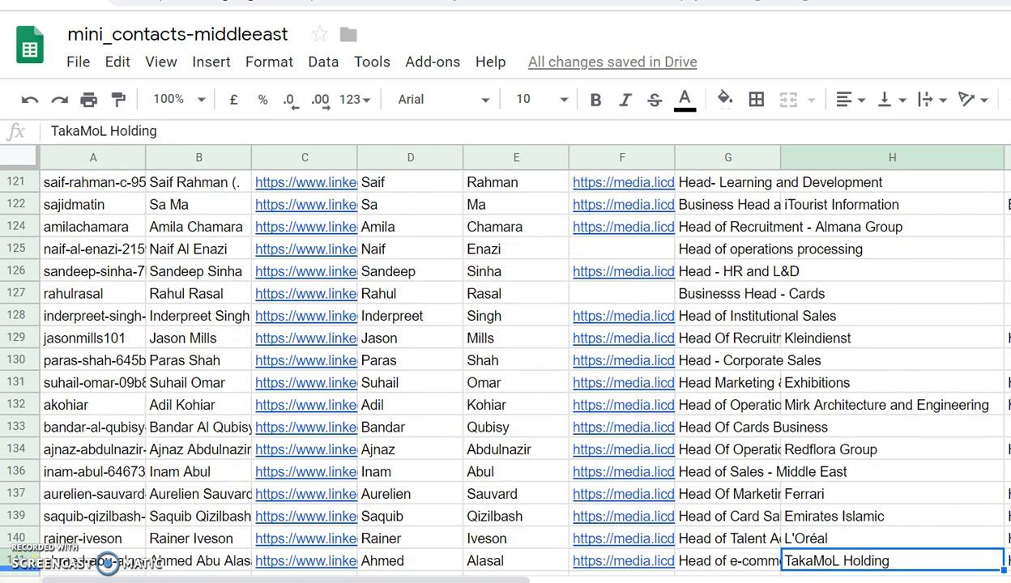
pyautogui.moveTo(288, 518)
pyautogui.press('Down')
pyautogui.press('Down')
pyautogui.press('Down')
pyautogui.press('Down')
pyautogui.press('Down')
pyautogui.press('Down')
pyautogui.press('Down')
pyautogui.press('Down')
pyautogui.press('Down')
pyautogui.press('Down')
pyautogui.press('Down')
pyautogui.press('Down')
pyautogui.press('Down')
pyautogui.press('Down')
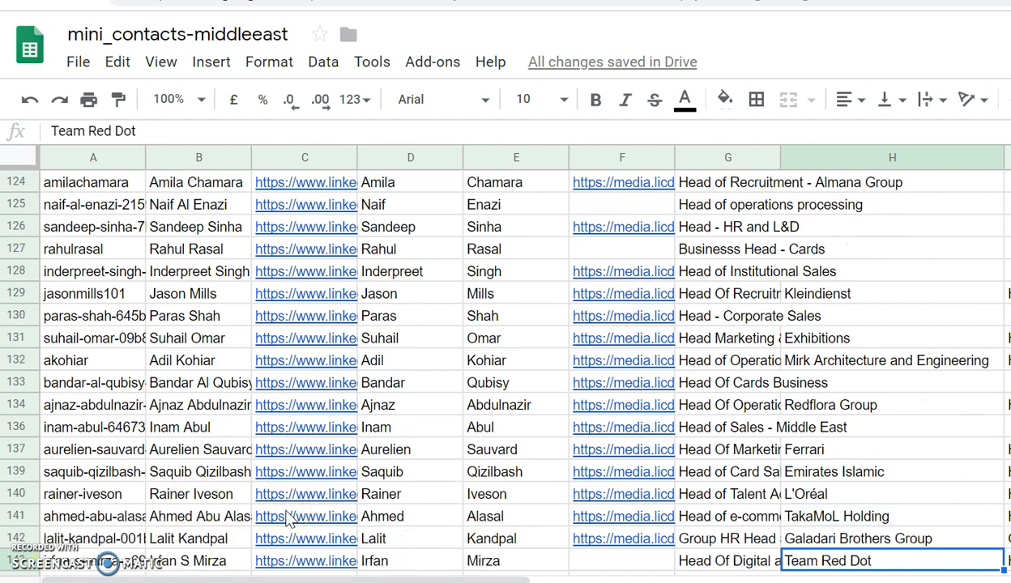
pyautogui.press('Down')
pyautogui.press('Down')
pyautogui.press('Down')
pyautogui.press('Down')
pyautogui.press('Down')
pyautogui.press('Down')
pyautogui.press('Down')
pyautogui.press('Down')
pyautogui.press('Down')
pyautogui.press('Down')
pyautogui.press('Down')
pyautogui.press('Down')
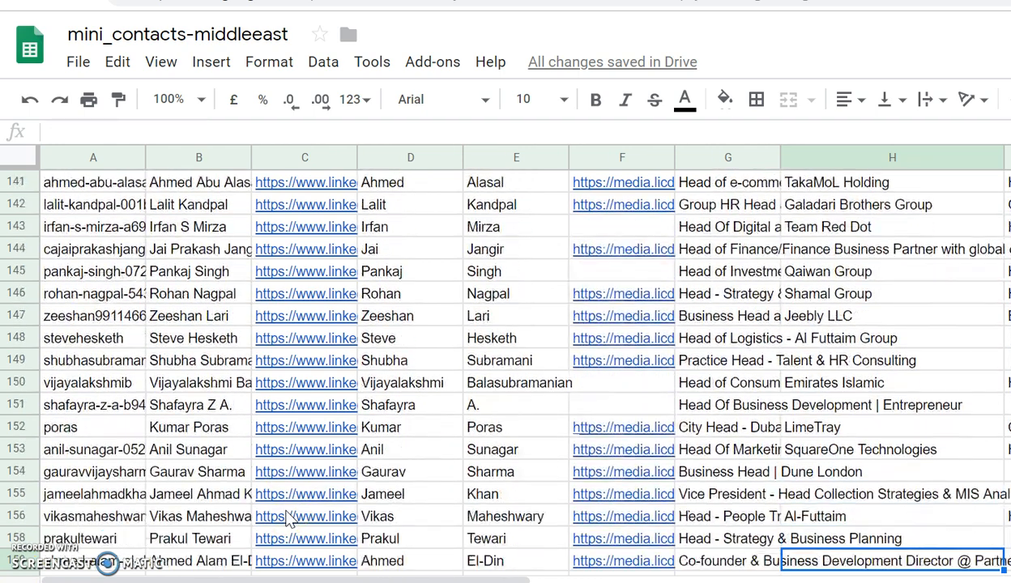
pyautogui.press('Down')
pyautogui.press('Down')
pyautogui.press('Down')
pyautogui.press('Down')
pyautogui.press('Down')
pyautogui.press('Down')
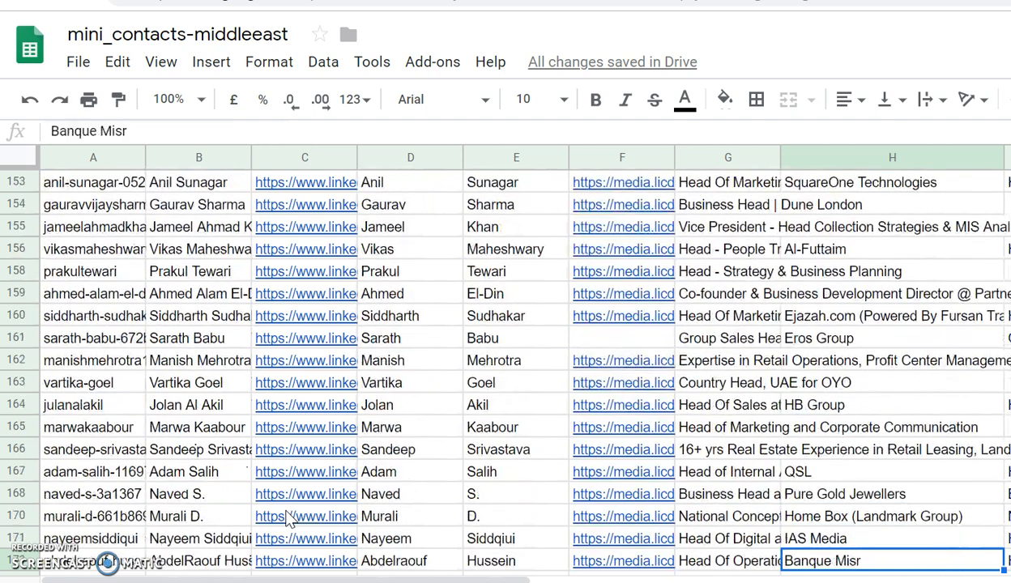
pyautogui.press('Down')
pyautogui.press('Down')
pyautogui.press('Down')
pyautogui.press('Down')
pyautogui.press('Down')
pyautogui.press('Down')
pyautogui.press('Down')
pyautogui.press('Down')
pyautogui.press('Down')
pyautogui.press('Down')
pyautogui.press('Down')
pyautogui.press('Down')
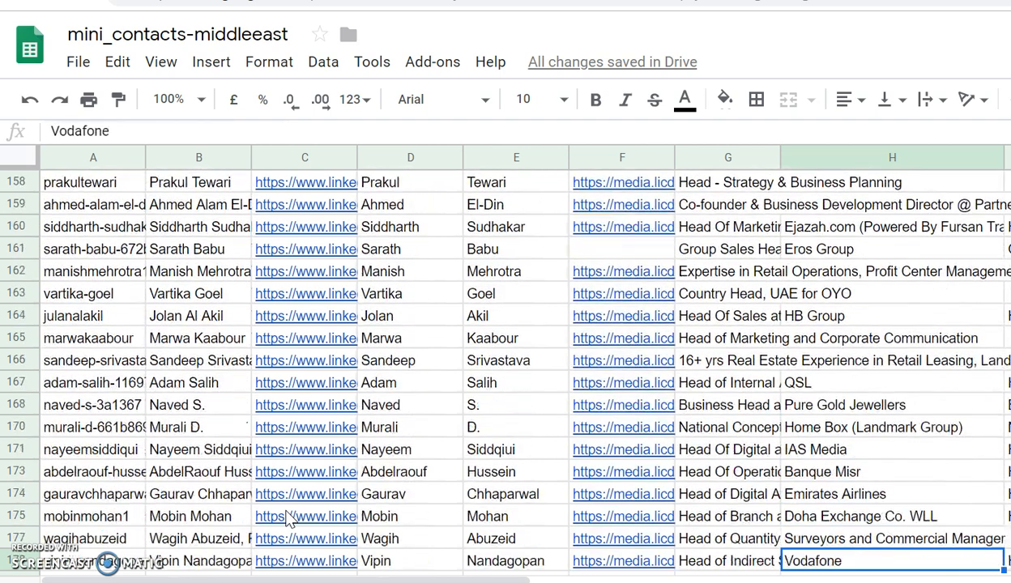
pyautogui.press('Down')
pyautogui.press('Down')
pyautogui.press('Down')
pyautogui.press('Down')
pyautogui.press('Down')
pyautogui.press('Down')
pyautogui.press('Down')
pyautogui.press('Down')
pyautogui.press('Down')
pyautogui.press('Down')
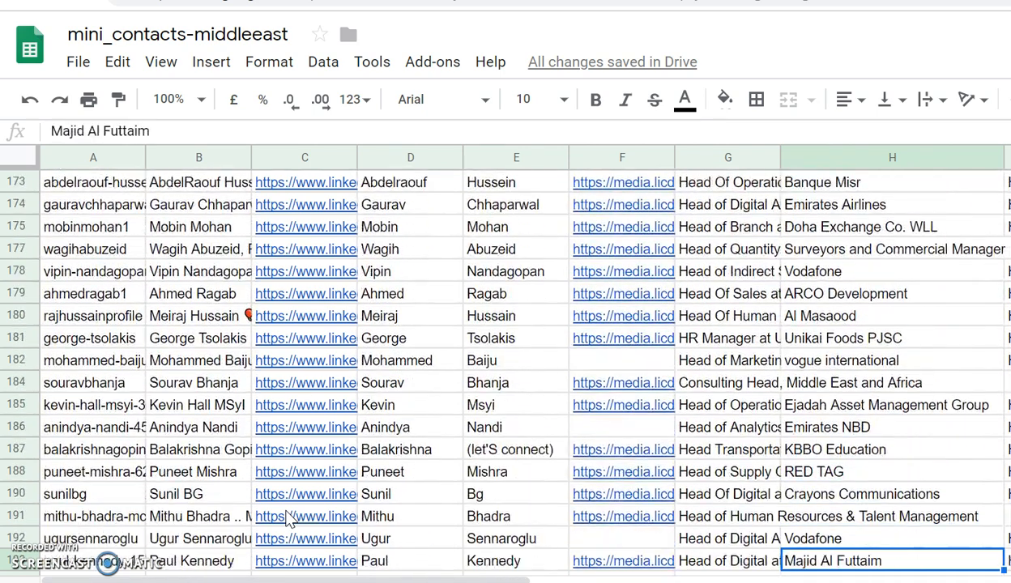
pyautogui.press('Down')
pyautogui.press('Down')
pyautogui.press('Down')
pyautogui.press('Down')
pyautogui.press('Down')
pyautogui.press('Down')
pyautogui.press('Down')
pyautogui.press('Down')
pyautogui.press('Down')
pyautogui.press('Down')
pyautogui.press('Down')
pyautogui.press('Down')
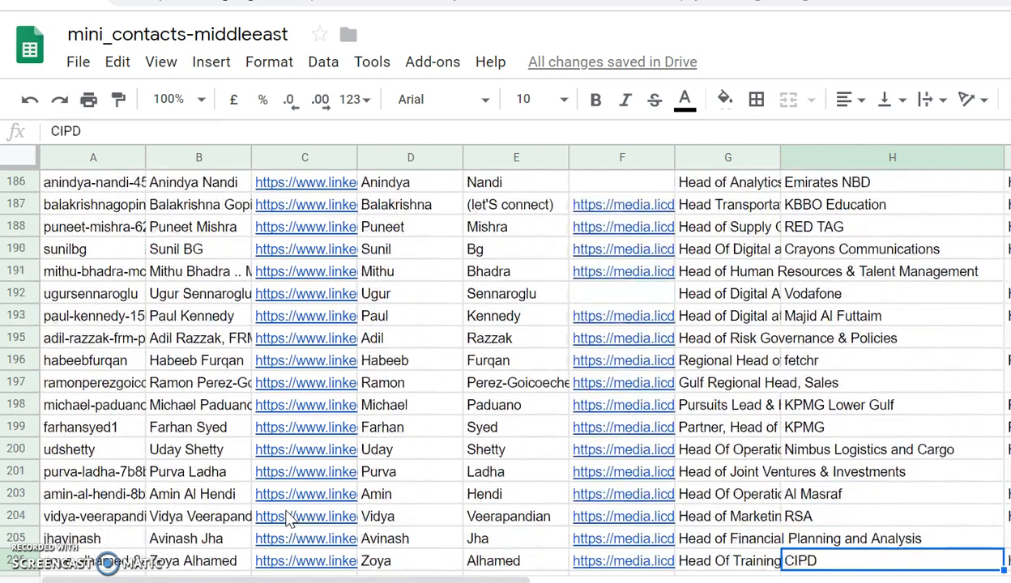
pyautogui.press('Down')
pyautogui.press('Down')
pyautogui.press('Down')
pyautogui.press('Down')
pyautogui.press('Down')
pyautogui.press('Down')
pyautogui.press('Down')
pyautogui.press('Down')
pyautogui.press('Down')
pyautogui.press('Down')
pyautogui.press('Down')
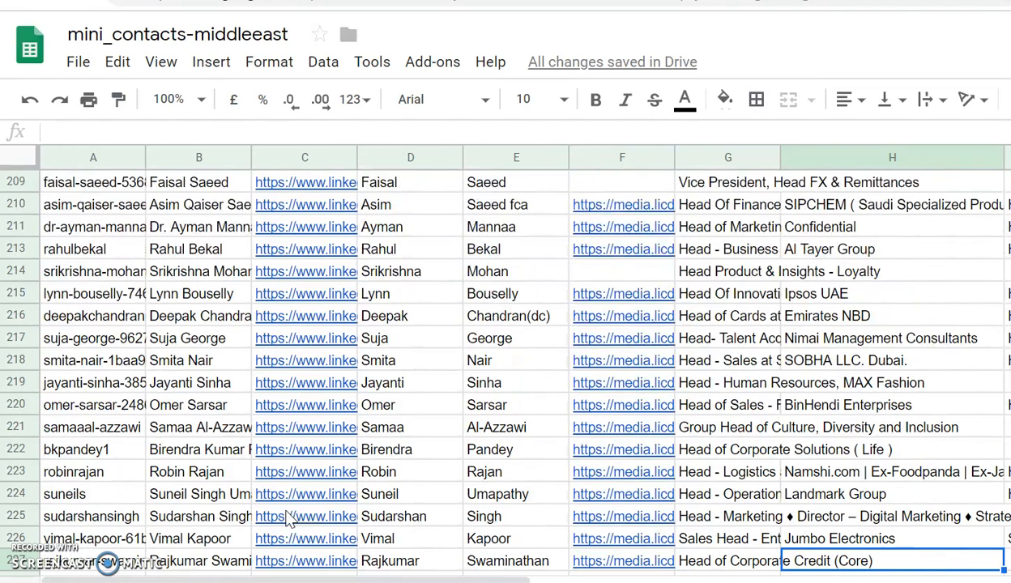
# Step: Check the titles from row 227 up to row 217 and widen the Title column to about twice its width
pyautogui.press('Left')
pyautogui.press('Up')
pyautogui.press('Up')
pyautogui.press('Up')
pyautogui.press('Up')
pyautogui.press('Up')
pyautogui.press('Up')
pyautogui.press('Up')
pyautogui.press('Up')
pyautogui.press('Up')
pyautogui.press('Up')
pyautogui.press('Up')
pyautogui.press('Down')
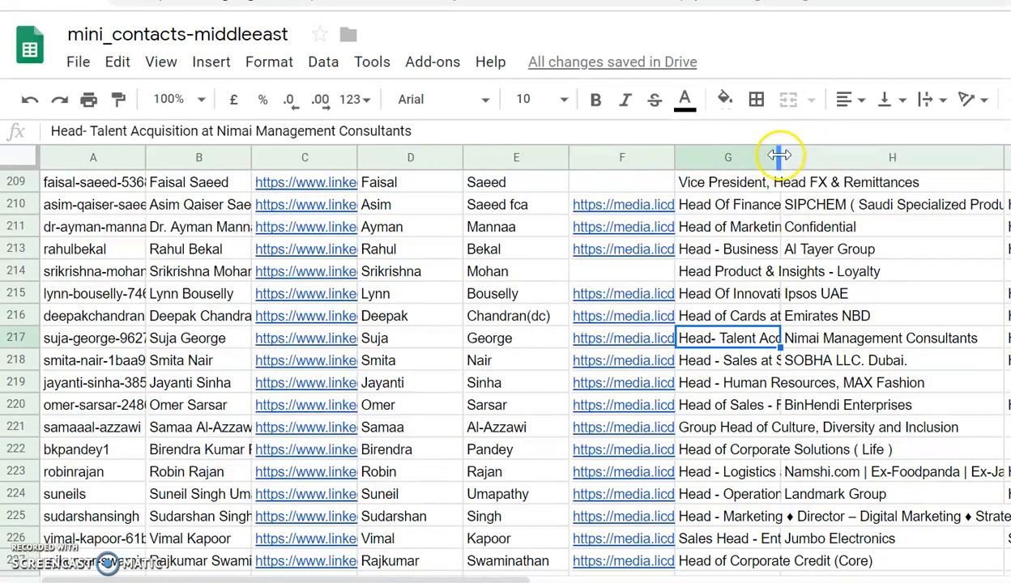
pyautogui.moveTo(779, 155); pyautogui.dragTo(907, 159)
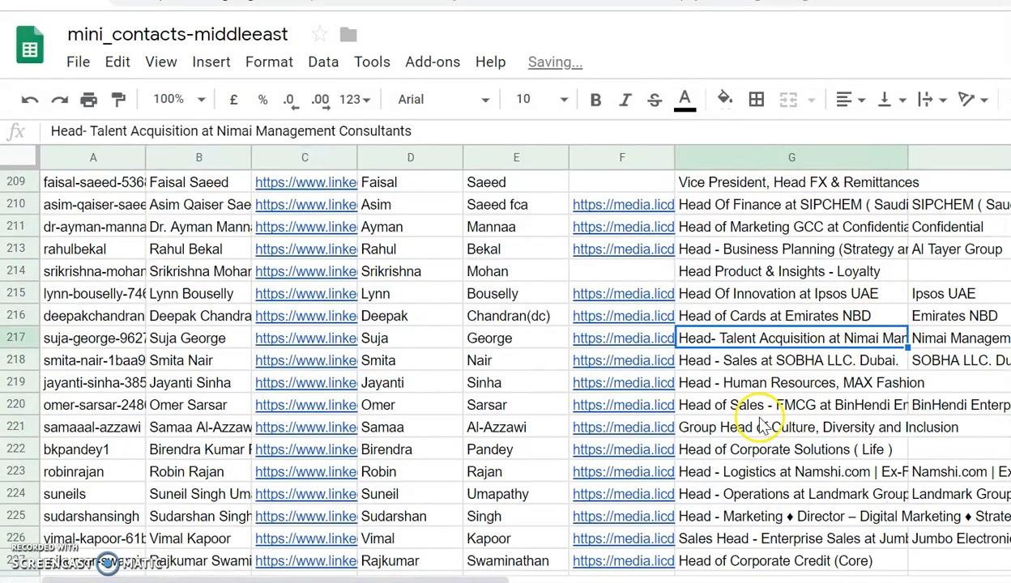
# Step: Examine the contact in row 221, going from the title back to the full name
pyautogui.click(784, 430)
pyautogui.press('Left')
pyautogui.press('Left')
pyautogui.press('Left')
pyautogui.press('Left')
pyautogui.press('Left')
pyautogui.press('Left')
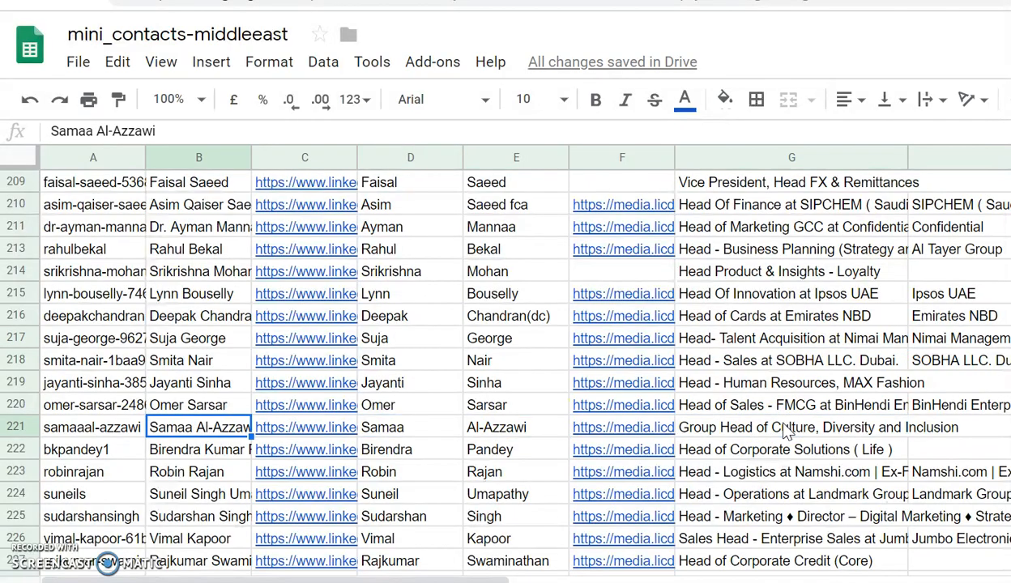
# Step: Return from the contact in row 221 to the id header in cell A1
pyautogui.press('Up')
pyautogui.press('Up')
pyautogui.press('Up')
pyautogui.press('Up')
pyautogui.press('Up')
pyautogui.press('Up')
pyautogui.press('Up')
pyautogui.press('Up')
pyautogui.press('Up')
pyautogui.press('Up')
pyautogui.press('Up')
pyautogui.press('Up')
pyautogui.press('Up')
pyautogui.press('Up')
pyautogui.press('Up')
pyautogui.press('Up')
pyautogui.press('Up')
pyautogui.press('Up')
pyautogui.press('Up')
pyautogui.press('Up')
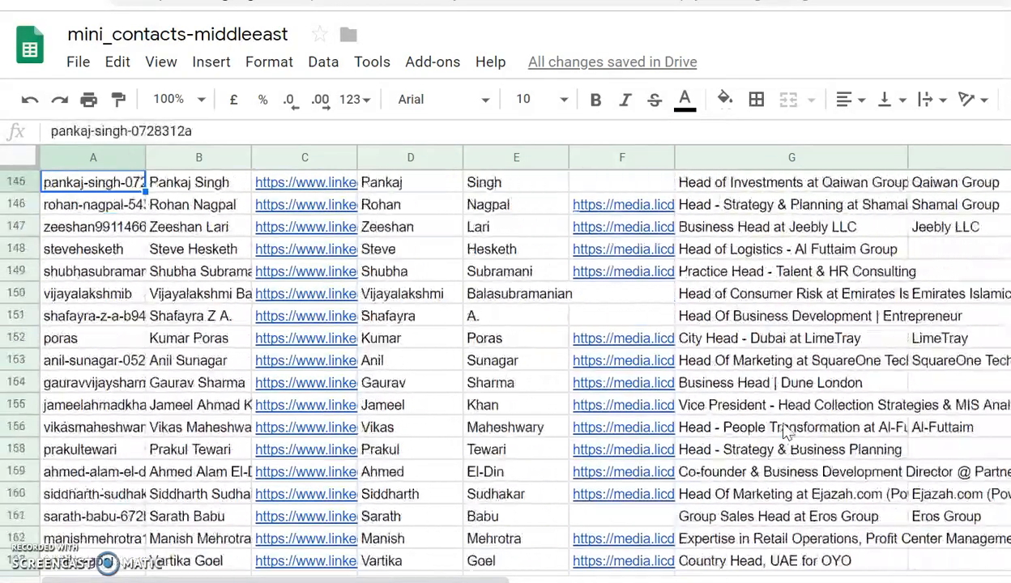
pyautogui.press('Up')
pyautogui.press('Up')
pyautogui.press('Up')
pyautogui.press('Up')
pyautogui.press('Up')
pyautogui.press('Up')
pyautogui.press('Up')
pyautogui.press('Up')
pyautogui.press('Up')
pyautogui.press('Up')
pyautogui.press('Up')
pyautogui.press('Up')
pyautogui.press('Up')
pyautogui.press('Up')
pyautogui.press('Up')
pyautogui.press('Up')
pyautogui.press('Up')
pyautogui.press('Up')
pyautogui.press('Up')
pyautogui.press('Up')
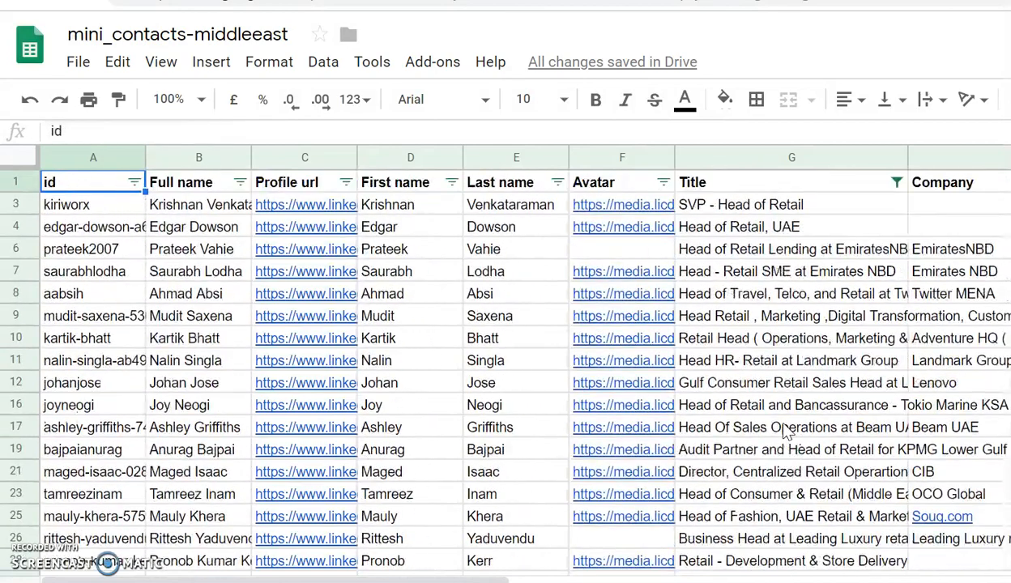
# Step: Select the filtered non-bank contacts with their header row, from the id header across the contact columns and down to about row 560
pyautogui.hotkey('shift', 'Right')
pyautogui.hotkey('shift', 'Right')
pyautogui.hotkey('shift', 'Right')
pyautogui.hotkey('shift', 'Right')
pyautogui.hotkey('shift', 'Right')
pyautogui.hotkey('shift', 'Right')
pyautogui.hotkey('shift', 'Right')
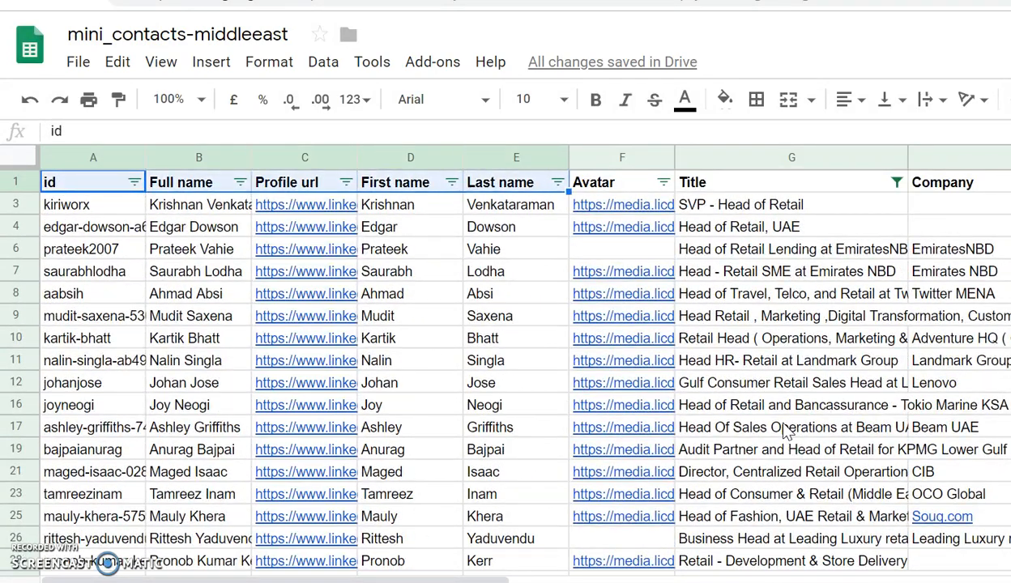
pyautogui.hotkey('shift', 'Down')
pyautogui.hotkey('shift', 'Down')
pyautogui.hotkey('shift', 'Down')
pyautogui.hotkey('shift', 'Down')
pyautogui.hotkey('shift', 'Down')
pyautogui.hotkey('shift', 'Down')
pyautogui.hotkey('shift', 'Down')
pyautogui.hotkey('shift', 'Down')
pyautogui.hotkey('shift', 'Down')
pyautogui.hotkey('shift', 'Down')
pyautogui.hotkey('shift', 'Down')
pyautogui.hotkey('shift', 'Down')
pyautogui.hotkey('shift', 'Down')
pyautogui.hotkey('shift', 'Down')
pyautogui.hotkey('shift', 'Down')
pyautogui.hotkey('shift', 'Down')
pyautogui.hotkey('shift', 'Down')
pyautogui.hotkey('shift', 'Down')
pyautogui.hotkey('shift', 'Down')
pyautogui.hotkey('shift', 'Down')
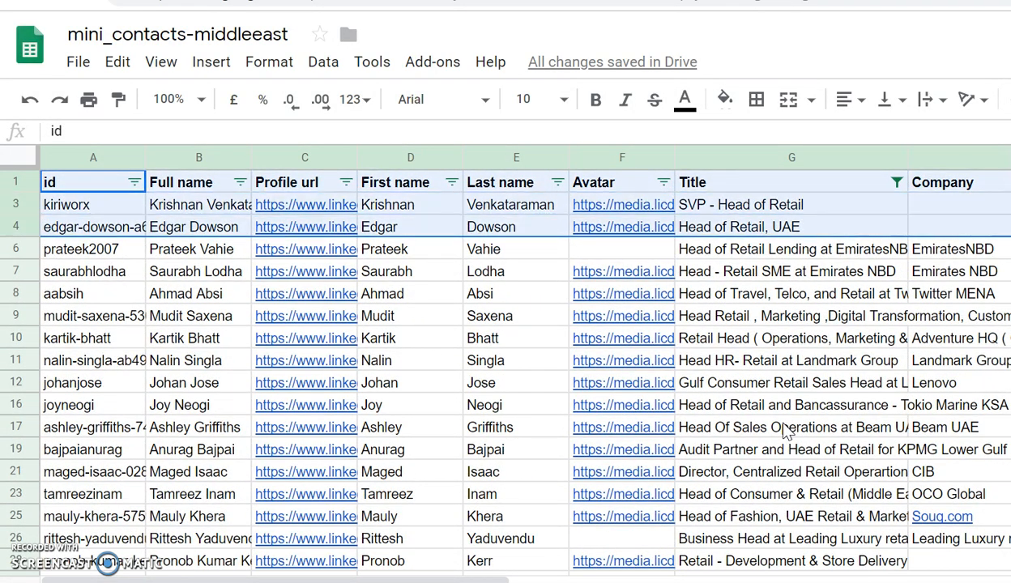
pyautogui.hotkey('shift', 'Down')
pyautogui.hotkey('shift', 'Down')
pyautogui.hotkey('shift', 'Down')
pyautogui.hotkey('shift', 'Down')
pyautogui.hotkey('shift', 'Down')
pyautogui.hotkey('shift', 'Down')
pyautogui.hotkey('shift', 'Down')
pyautogui.hotkey('shift', 'Down')
pyautogui.hotkey('shift', 'Down')
pyautogui.hotkey('shift', 'Down')
pyautogui.hotkey('shift', 'Down')
pyautogui.hotkey('shift', 'Down')
pyautogui.hotkey('shift', 'Down')
pyautogui.hotkey('shift', 'Down')
pyautogui.hotkey('shift', 'Down')
pyautogui.hotkey('shift', 'Down')
pyautogui.hotkey('shift', 'Down')
pyautogui.hotkey('shift', 'Down')
pyautogui.hotkey('shift', 'Down')
pyautogui.hotkey('shift', 'Down')
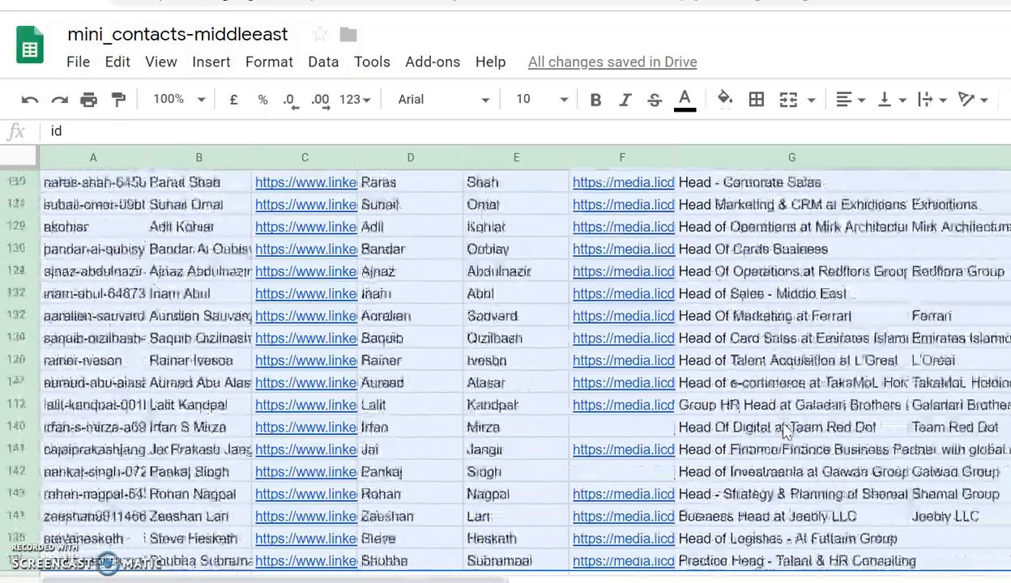
pyautogui.hotkey('shift', 'Down')
pyautogui.hotkey('shift', 'Down')
pyautogui.hotkey('shift', 'Down')
pyautogui.hotkey('shift', 'Down')
pyautogui.hotkey('shift', 'Down')
pyautogui.hotkey('shift', 'Down')
pyautogui.hotkey('shift', 'Down')
pyautogui.hotkey('shift', 'Down')
pyautogui.hotkey('shift', 'Down')
pyautogui.hotkey('shift', 'Down')
pyautogui.hotkey('shift', 'Down')
pyautogui.hotkey('shift', 'Down')
pyautogui.hotkey('shift', 'Down')
pyautogui.hotkey('shift', 'Down')
pyautogui.hotkey('shift', 'Down')
pyautogui.hotkey('shift', 'Down')
pyautogui.hotkey('shift', 'Down')
pyautogui.hotkey('shift', 'Down')
pyautogui.hotkey('shift', 'Down')
pyautogui.hotkey('shift', 'Down')
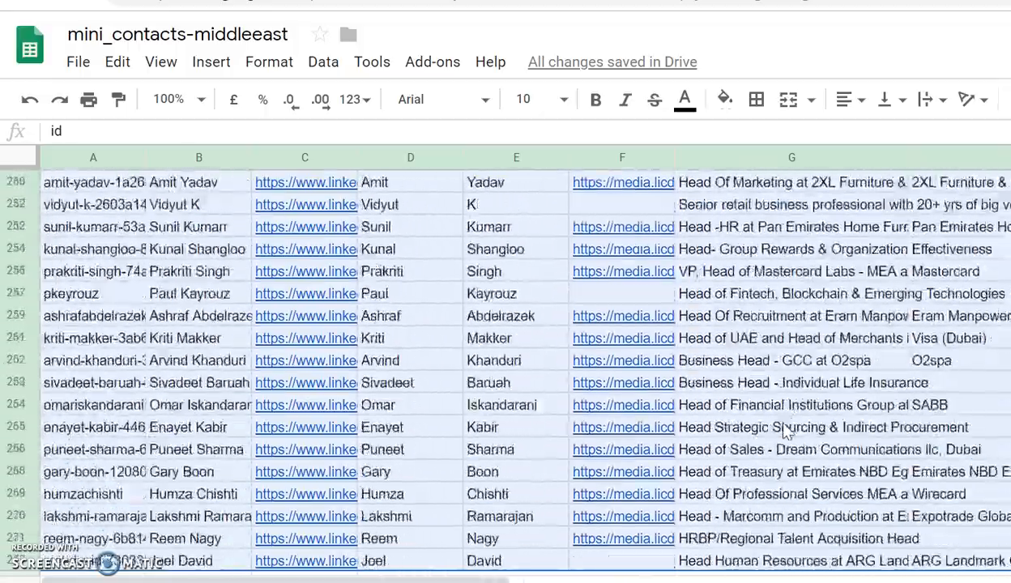
pyautogui.hotkey('shift', 'Down')
pyautogui.hotkey('shift', 'Down')
pyautogui.hotkey('shift', 'Down')
pyautogui.hotkey('shift', 'Down')
pyautogui.hotkey('shift', 'Down')
pyautogui.hotkey('shift', 'Down')
pyautogui.hotkey('shift', 'Down')
pyautogui.hotkey('shift', 'Down')
pyautogui.hotkey('shift', 'Down')
pyautogui.hotkey('shift', 'Down')
pyautogui.hotkey('shift', 'Down')
pyautogui.hotkey('shift', 'Down')
pyautogui.hotkey('shift', 'Down')
pyautogui.hotkey('shift', 'Down')
pyautogui.hotkey('shift', 'Down')
pyautogui.hotkey('shift', 'Down')
pyautogui.hotkey('shift', 'Down')
pyautogui.hotkey('shift', 'Down')
pyautogui.hotkey('shift', 'Down')
pyautogui.hotkey('shift', 'Down')
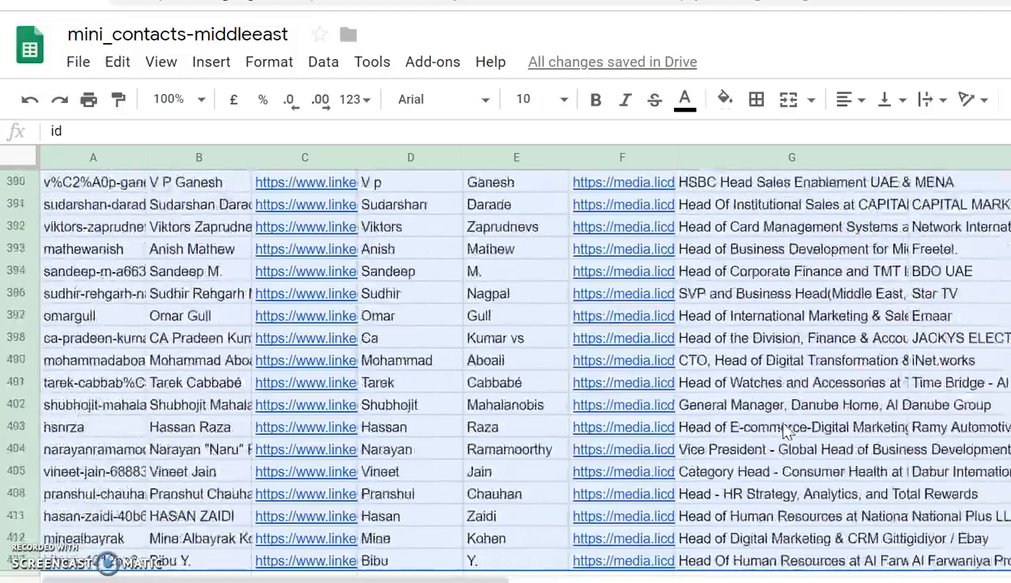
pyautogui.hotkey('shift', 'Down')
pyautogui.hotkey('shift', 'Down')
pyautogui.hotkey('shift', 'Down')
pyautogui.hotkey('shift', 'Down')
pyautogui.hotkey('shift', 'Down')
pyautogui.hotkey('shift', 'Down')
pyautogui.hotkey('shift', 'Down')
pyautogui.hotkey('shift', 'Down')
pyautogui.hotkey('shift', 'Down')
pyautogui.hotkey('shift', 'Down')
pyautogui.hotkey('shift', 'Down')
pyautogui.hotkey('shift', 'Down')
pyautogui.hotkey('shift', 'Down')
pyautogui.hotkey('shift', 'Down')
pyautogui.hotkey('shift', 'Down')
pyautogui.hotkey('shift', 'Down')
pyautogui.hotkey('shift', 'Down')
pyautogui.hotkey('shift', 'Down')
pyautogui.hotkey('shift', 'Down')
pyautogui.hotkey('shift', 'Down')
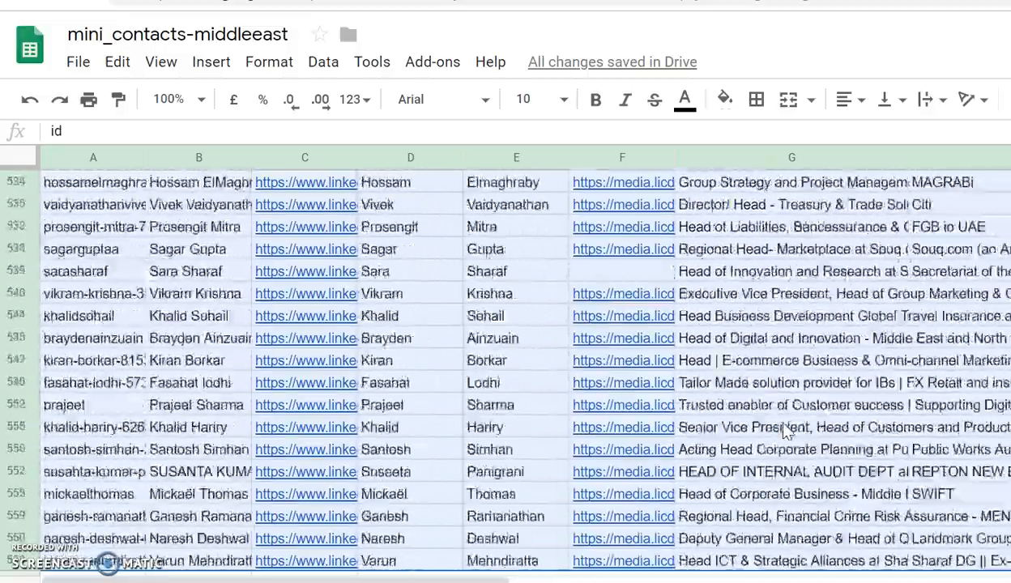
# Step: Extend the selection of filtered non-bank contacts down to the last contact in row 933, leaving out the empty rows
pyautogui.hotkey('shift', 'Down')
pyautogui.hotkey('shift', 'Down')
pyautogui.hotkey('shift', 'Down')
pyautogui.hotkey('shift', 'Down')
pyautogui.hotkey('shift', 'Down')
pyautogui.hotkey('shift', 'Down')
pyautogui.hotkey('shift', 'Down')
pyautogui.hotkey('shift', 'Down')
pyautogui.hotkey('shift', 'Down')
pyautogui.hotkey('shift', 'Down')
pyautogui.hotkey('shift', 'Down')
pyautogui.hotkey('shift', 'Down')
pyautogui.hotkey('shift', 'Down')
pyautogui.hotkey('shift', 'Down')
pyautogui.hotkey('shift', 'Down')
pyautogui.hotkey('shift', 'Down')
pyautogui.hotkey('shift', 'Down')
pyautogui.hotkey('shift', 'Down')
pyautogui.hotkey('shift', 'Down')
pyautogui.hotkey('shift', 'Down')
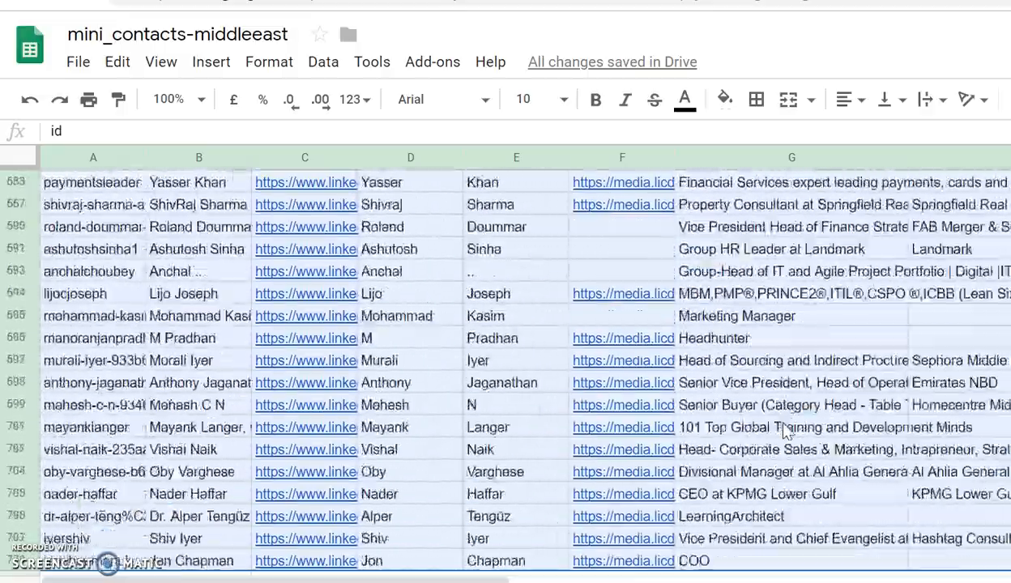
pyautogui.hotkey('shift', 'Down')
pyautogui.hotkey('shift', 'Down')
pyautogui.hotkey('shift', 'Down')
pyautogui.hotkey('shift', 'Down')
pyautogui.hotkey('shift', 'Down')
pyautogui.hotkey('shift', 'Down')
pyautogui.hotkey('shift', 'Down')
pyautogui.hotkey('shift', 'Down')
pyautogui.hotkey('shift', 'Down')
pyautogui.hotkey('shift', 'Down')
pyautogui.hotkey('shift', 'Down')
pyautogui.hotkey('shift', 'Down')
pyautogui.hotkey('shift', 'Down')
pyautogui.hotkey('shift', 'Down')
pyautogui.hotkey('shift', 'Down')
pyautogui.hotkey('shift', 'Down')
pyautogui.hotkey('shift', 'Down')
pyautogui.hotkey('shift', 'Down')
pyautogui.hotkey('shift', 'Down')
pyautogui.hotkey('shift', 'Down')
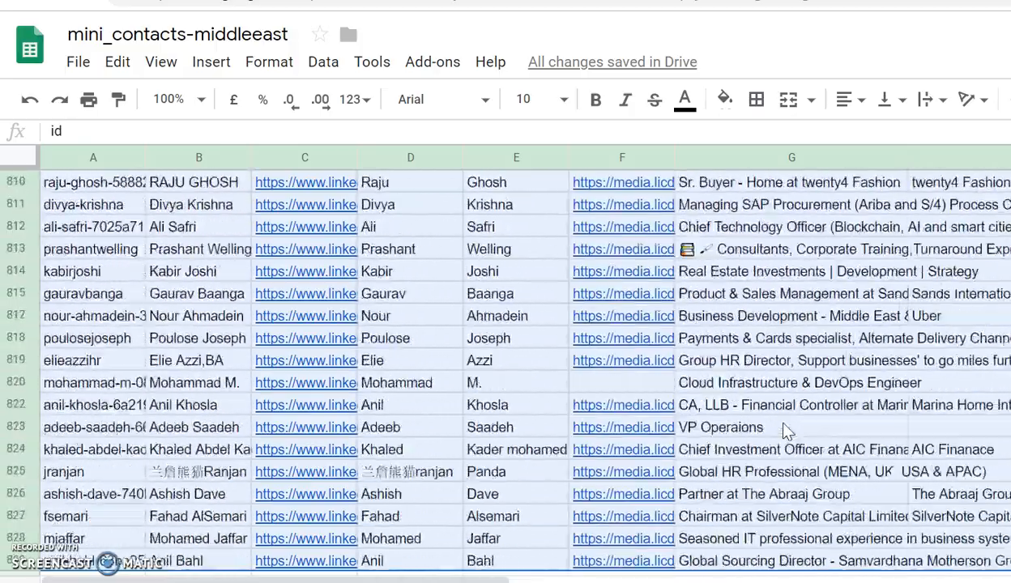
pyautogui.hotkey('shift', 'Down')
pyautogui.hotkey('shift', 'Down')
pyautogui.hotkey('shift', 'Down')
pyautogui.hotkey('shift', 'Down')
pyautogui.hotkey('shift', 'Down')
pyautogui.hotkey('shift', 'Down')
pyautogui.hotkey('shift', 'Down')
pyautogui.hotkey('shift', 'Down')
pyautogui.hotkey('shift', 'Down')
pyautogui.hotkey('shift', 'Down')
pyautogui.hotkey('shift', 'Down')
pyautogui.hotkey('shift', 'Down')
pyautogui.hotkey('shift', 'Down')
pyautogui.hotkey('shift', 'Down')
pyautogui.hotkey('shift', 'Down')
pyautogui.hotkey('shift', 'Down')
pyautogui.hotkey('shift', 'Down')
pyautogui.hotkey('shift', 'Down')
pyautogui.hotkey('shift', 'Down')
pyautogui.hotkey('shift', 'Down')
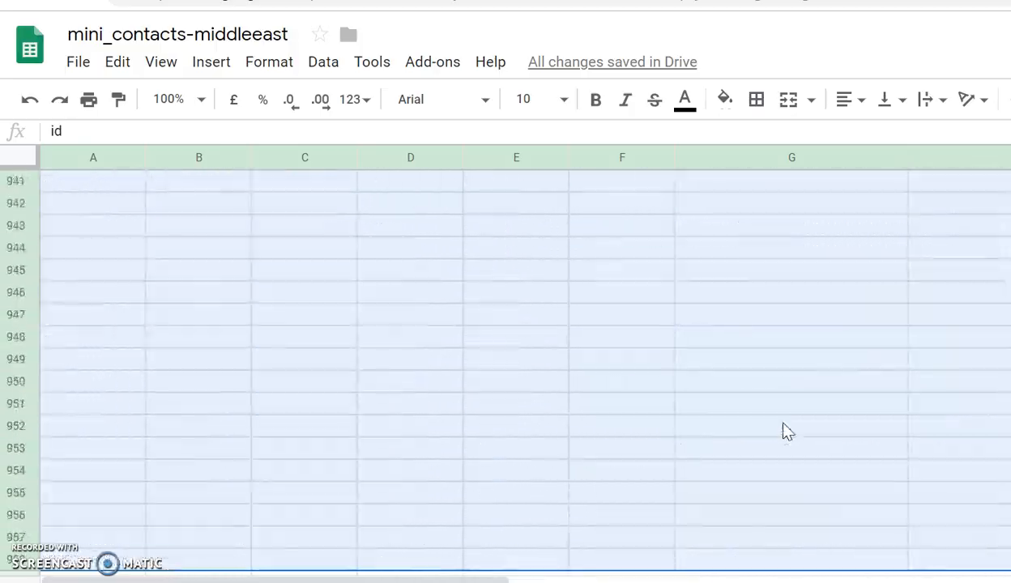
pyautogui.hotkey('shift', 'Up')
pyautogui.hotkey('shift', 'Up')
pyautogui.hotkey('shift', 'Up')
pyautogui.hotkey('shift', 'Up')
pyautogui.hotkey('shift', 'Up')
pyautogui.hotkey('shift', 'Up')
pyautogui.hotkey('shift', 'Up')
pyautogui.hotkey('shift', 'Up')
pyautogui.hotkey('shift', 'Up')
pyautogui.hotkey('shift', 'Up')
pyautogui.hotkey('shift', 'Up')
pyautogui.hotkey('shift', 'Up')
pyautogui.hotkey('shift', 'Up')
pyautogui.hotkey('shift', 'Up')
pyautogui.hotkey('shift', 'Up')
pyautogui.hotkey('shift', 'Up')
pyautogui.hotkey('shift', 'Up')
pyautogui.hotkey('shift', 'Up')
pyautogui.hotkey('shift', 'Up')
pyautogui.hotkey('shift', 'Up')
pyautogui.hotkey('shift', 'Down')
pyautogui.hotkey('shift', 'Down')
pyautogui.hotkey('shift', 'Down')
pyautogui.hotkey('shift', 'Down')
pyautogui.hotkey('shift', 'Down')
pyautogui.hotkey('shift', 'Down')
pyautogui.hotkey('shift', 'Down')
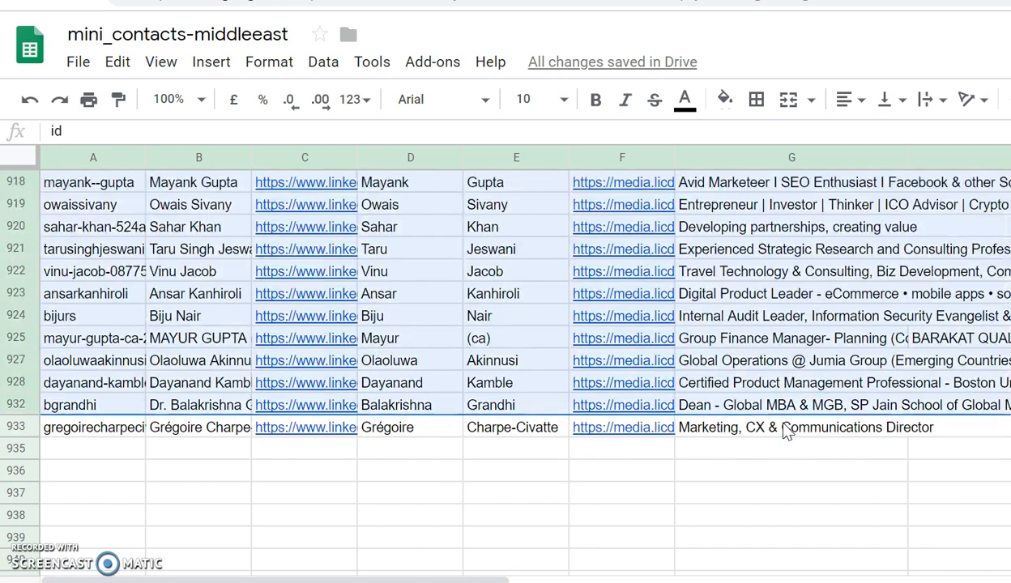
# Step: Copy the selected non-bank contacts with their header and paste them into a new sheet starting at cell A1
pyautogui.hotkey('ctrl', 'c')
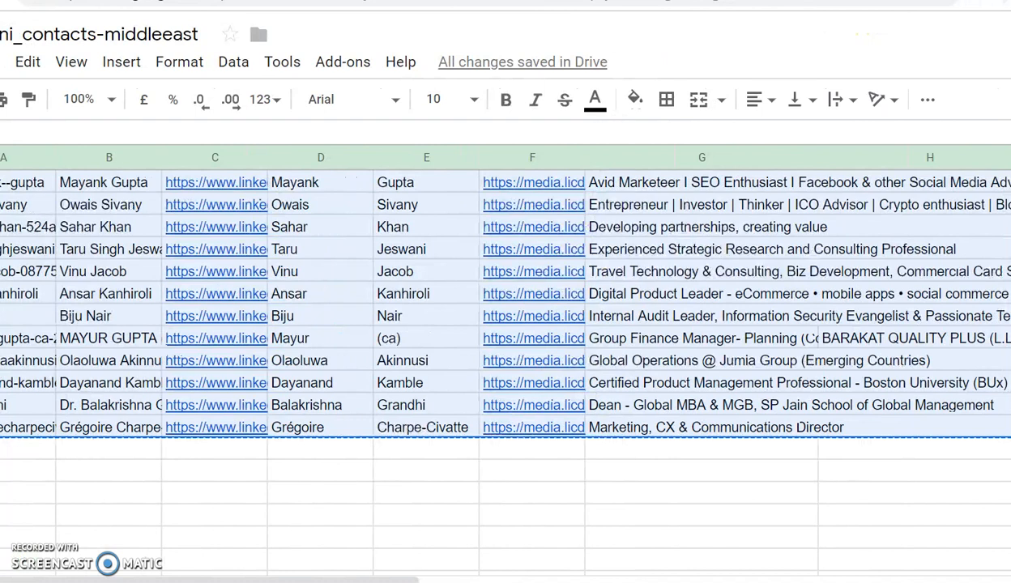
pyautogui.hotkey('shift', 'F11')
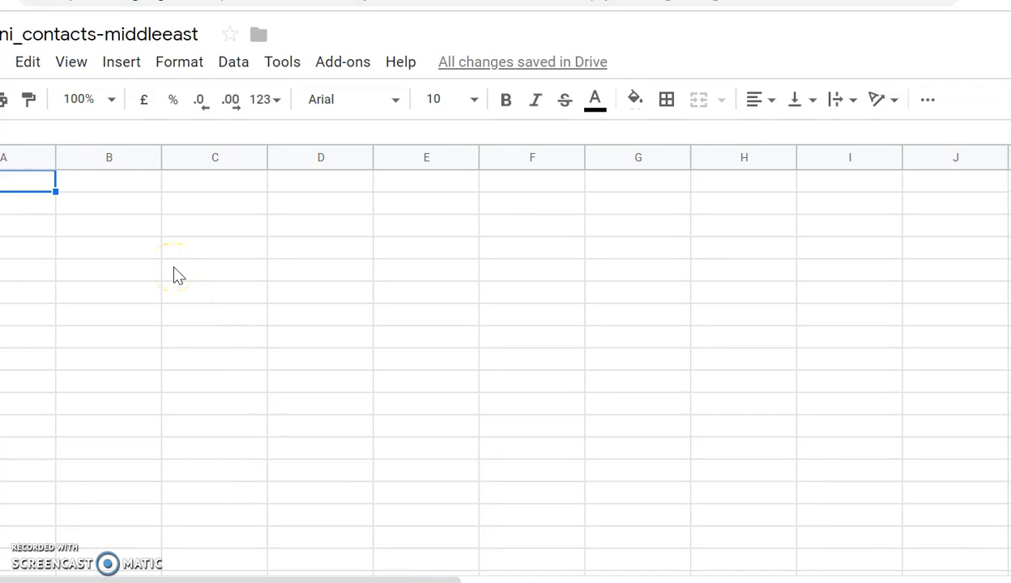
pyautogui.hotkey('ctrl', 'v')
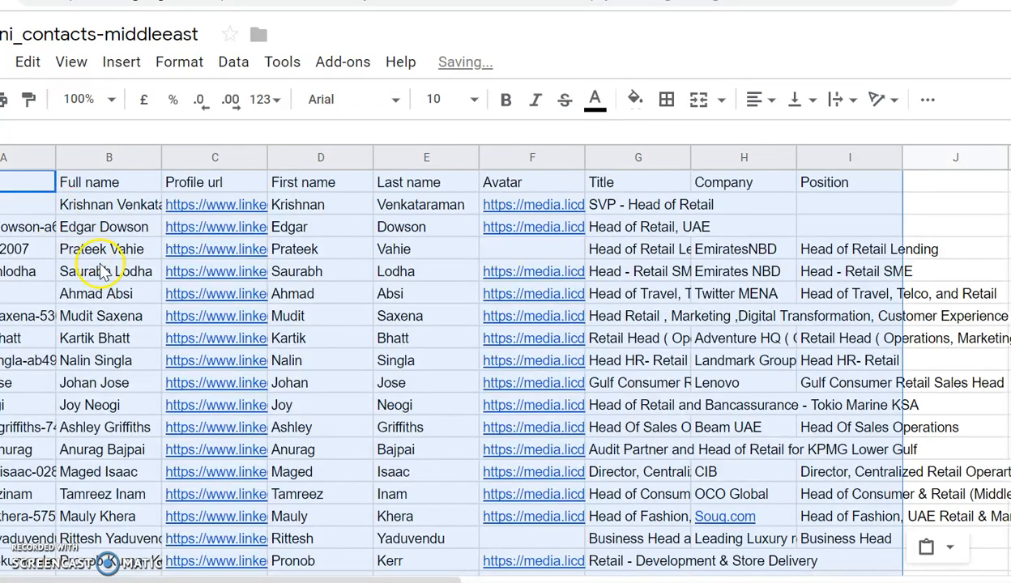
# Step: Examine the titles of the first pasted contacts in the new sheet, from row 2 down to row 10
pyautogui.click(636, 338)
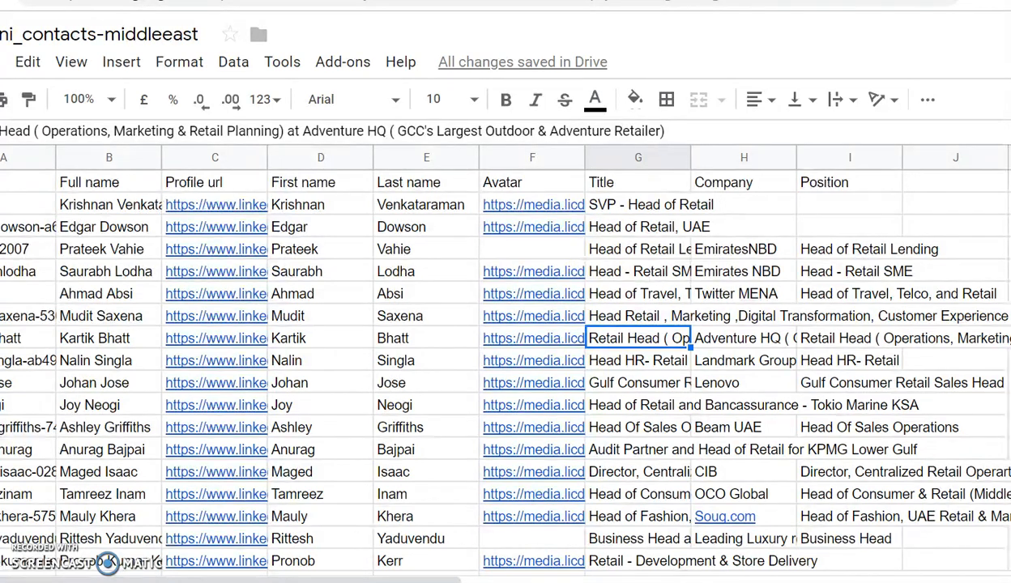
pyautogui.click(369, 404)
pyautogui.press('Up')
pyautogui.press('Up')
pyautogui.press('Up')
pyautogui.press('Up')
pyautogui.press('Up')
pyautogui.press('Up')
pyautogui.press('Up')
pyautogui.press('Up')
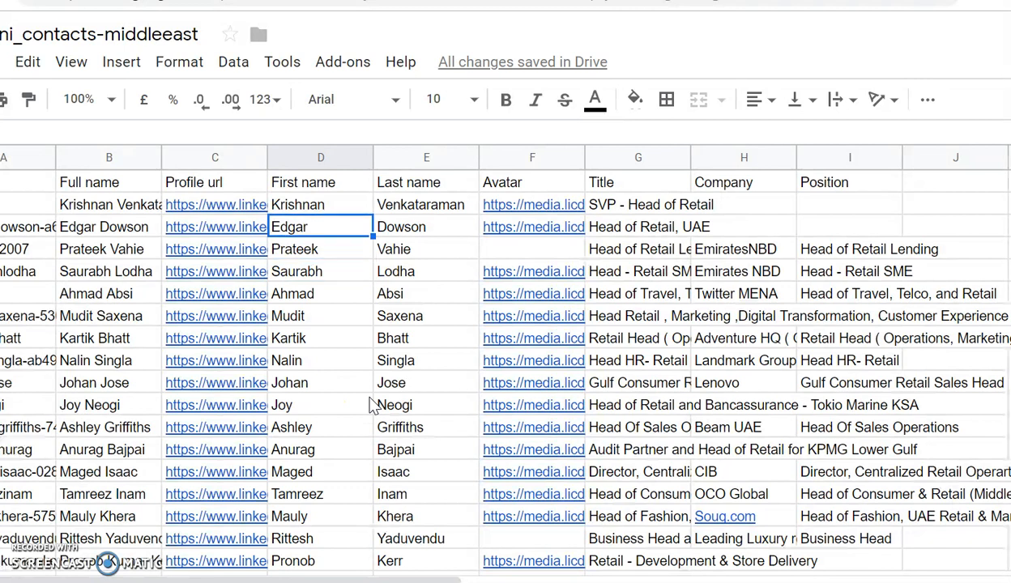
pyautogui.press('Up')
pyautogui.press('Right')
pyautogui.press('Right')
pyautogui.press('Right')
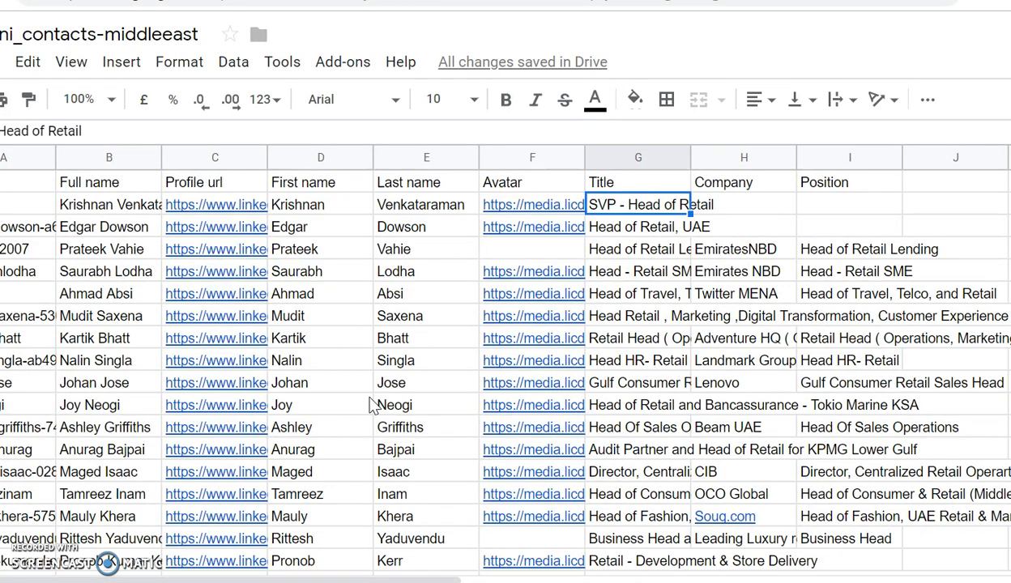
pyautogui.press('Down')
pyautogui.press('Down')
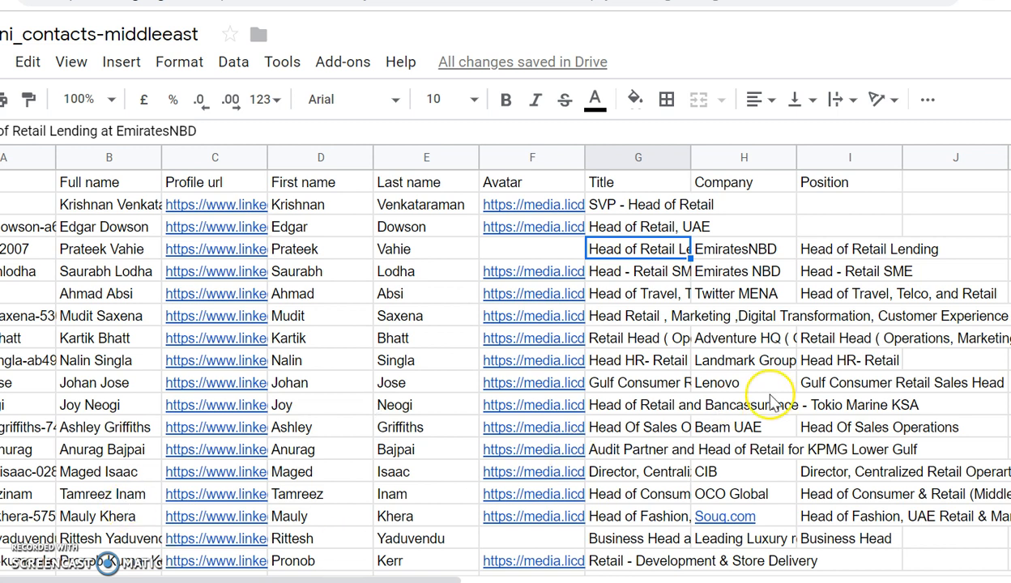
pyautogui.press('Down')
pyautogui.press('Down')
pyautogui.press('Down')
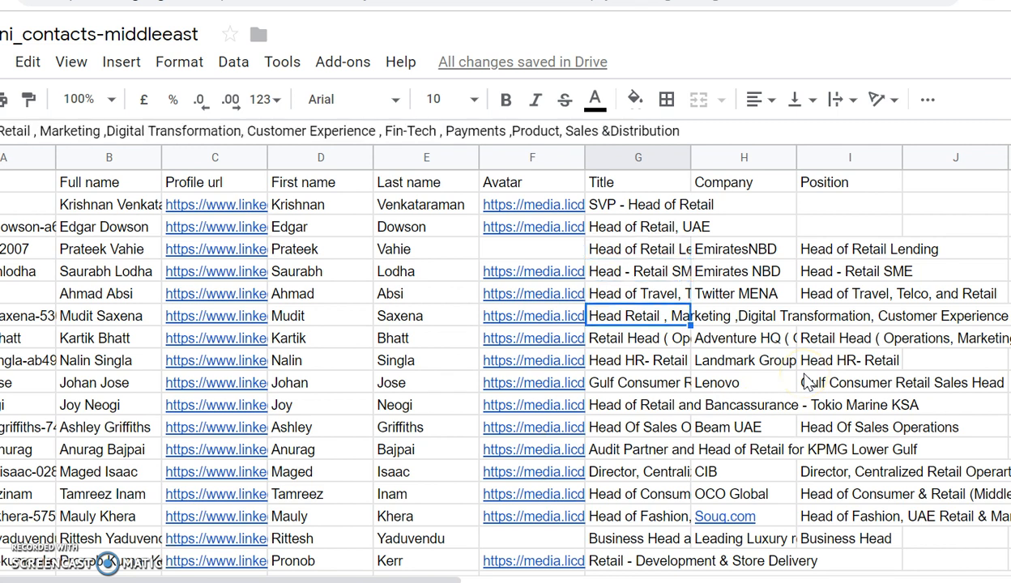
pyautogui.press('Down')
pyautogui.press('Down')
pyautogui.press('Down')
# Step: Return to the Title header in cell G1 and create a filter on the pasted contacts
pyautogui.press('Up')
pyautogui.press('Up')
pyautogui.press('Up')
pyautogui.press('Up')
pyautogui.press('Up')
pyautogui.press('Up')
pyautogui.press('Up')
pyautogui.press('Up')
pyautogui.press('Up')
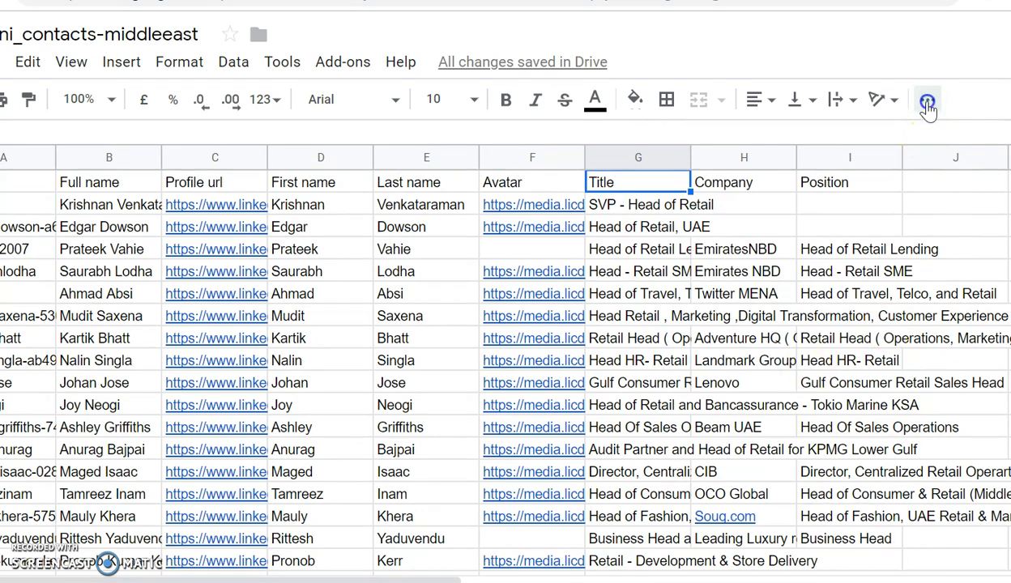
pyautogui.click(928, 99)
pyautogui.click(774, 140)
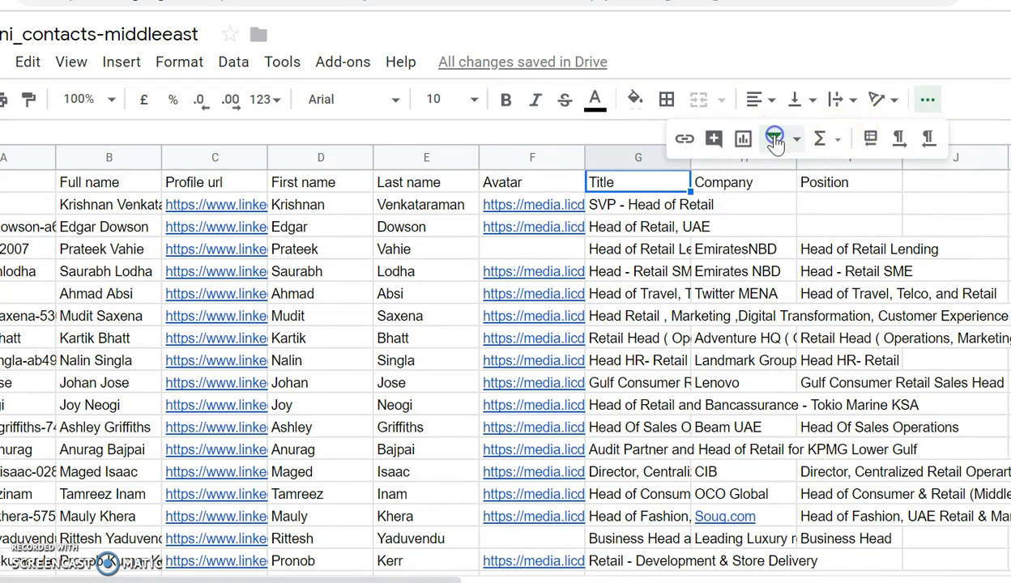
pyautogui.click(662, 252)
# Step: Filter the Title column by the condition "Text contains" with the value "talent"
pyautogui.click(679, 182)
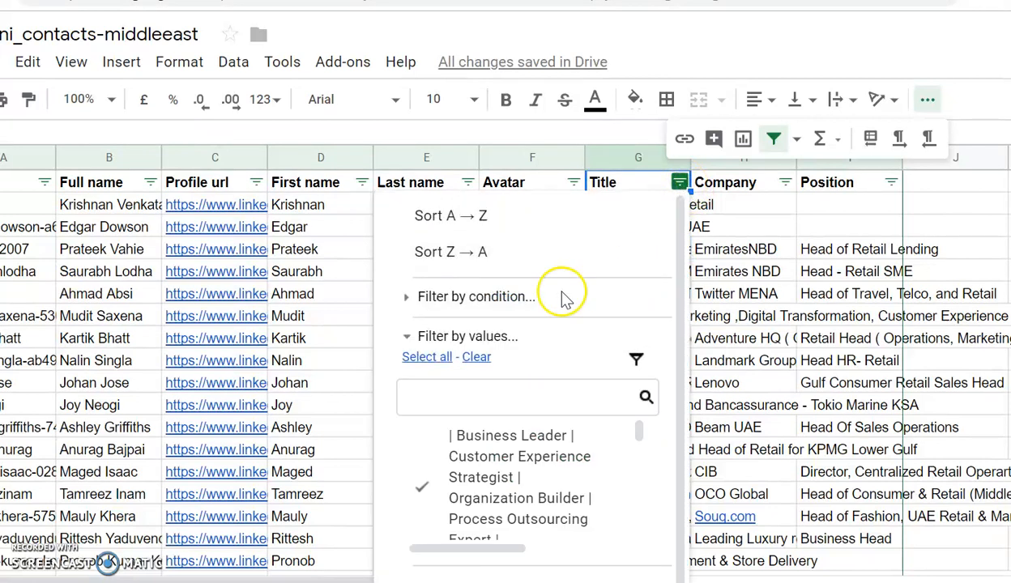
pyautogui.click(521, 298)
pyautogui.click(502, 332)
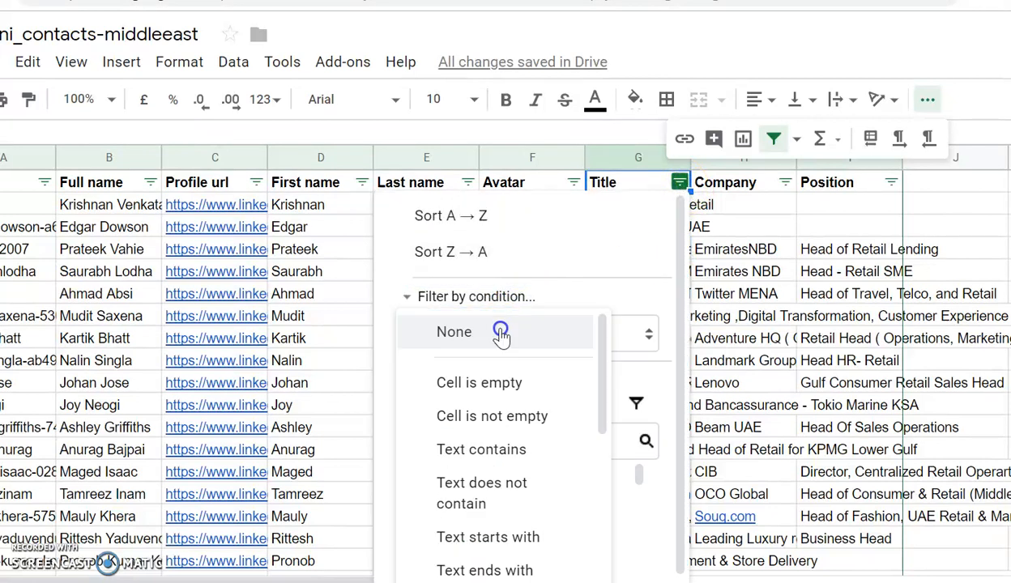
pyautogui.click(501, 448)
pyautogui.click(495, 373)
pyautogui.write('talent')
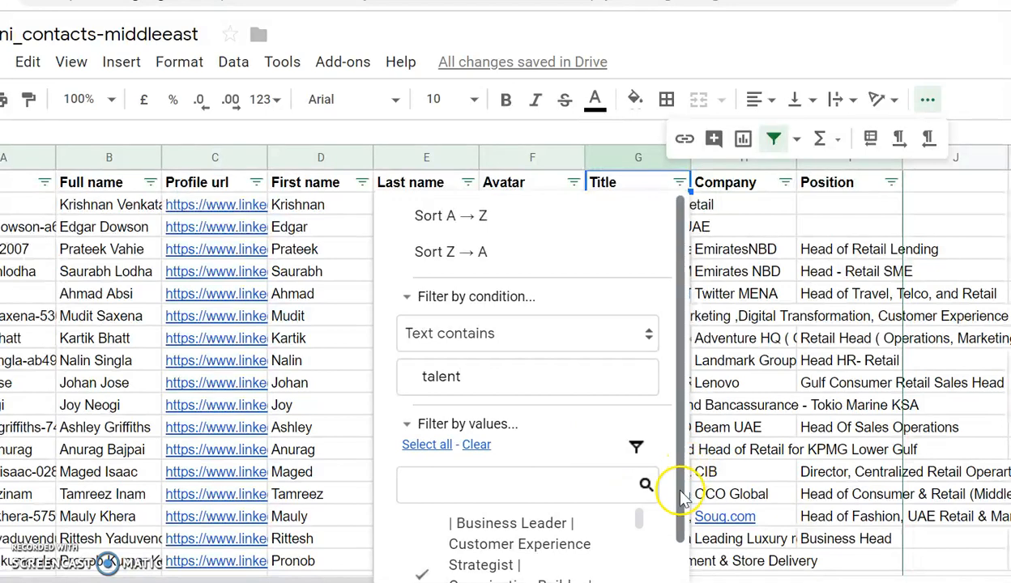
pyautogui.moveTo(684, 498); pyautogui.dragTo(686, 571)
pyautogui.click(625, 575)
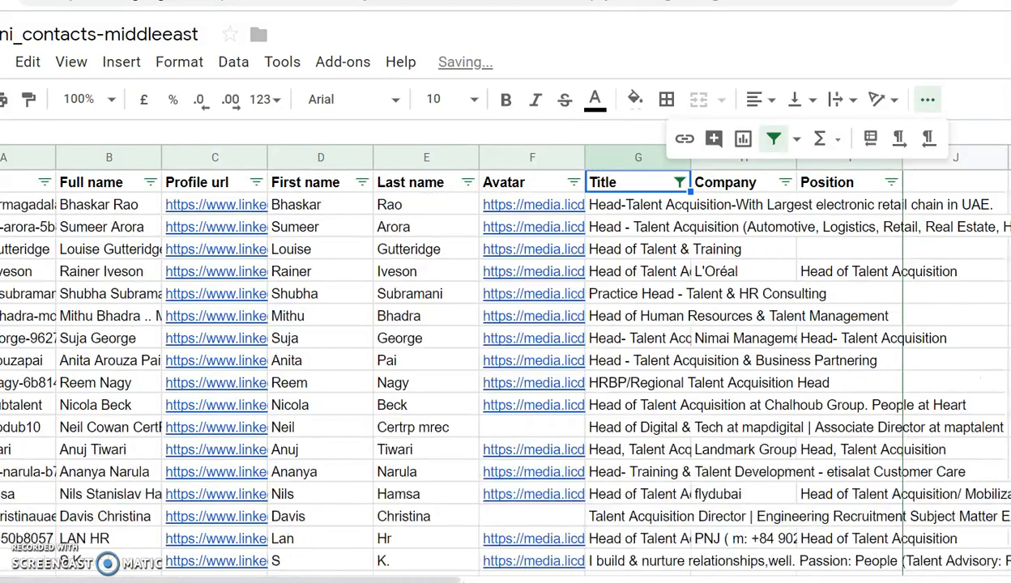
# Step: Check the filtered talent contacts down to the end of the list and return to the id header in cell A1
pyautogui.press('Down')
pyautogui.press('Down')
pyautogui.press('Down')
pyautogui.press('Down')
pyautogui.press('Down')
pyautogui.press('Down')
pyautogui.press('Down')
pyautogui.press('Down')
pyautogui.press('Down')
pyautogui.press('Down')
pyautogui.press('Down')
pyautogui.press('Down')
pyautogui.scroll(-3, 700, 362)
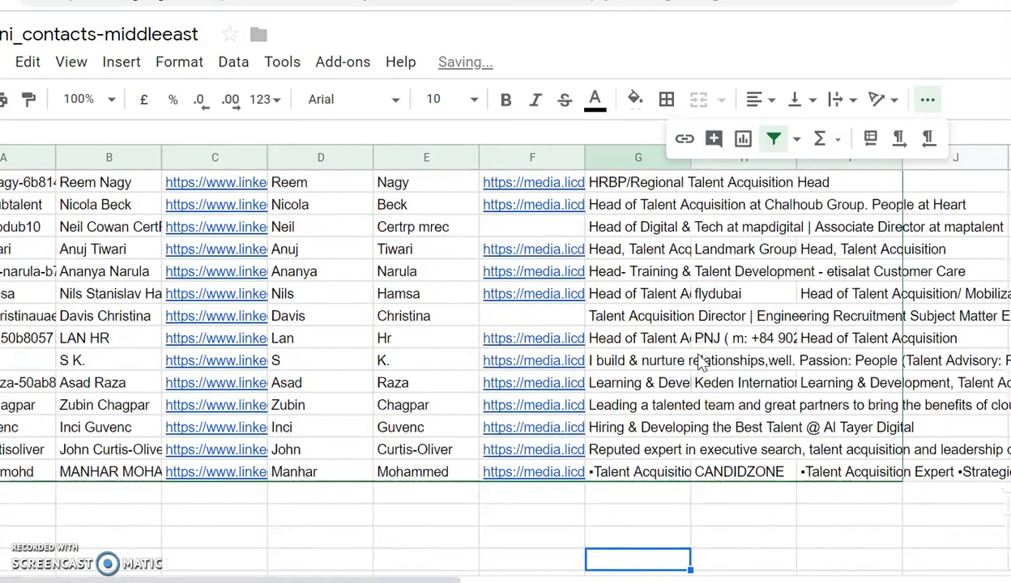
pyautogui.hotkey('ctrl', 'Up')
pyautogui.press('Left')
pyautogui.press('Left')
pyautogui.press('Left')
pyautogui.press('Left')
pyautogui.press('Left')
pyautogui.press('Left')
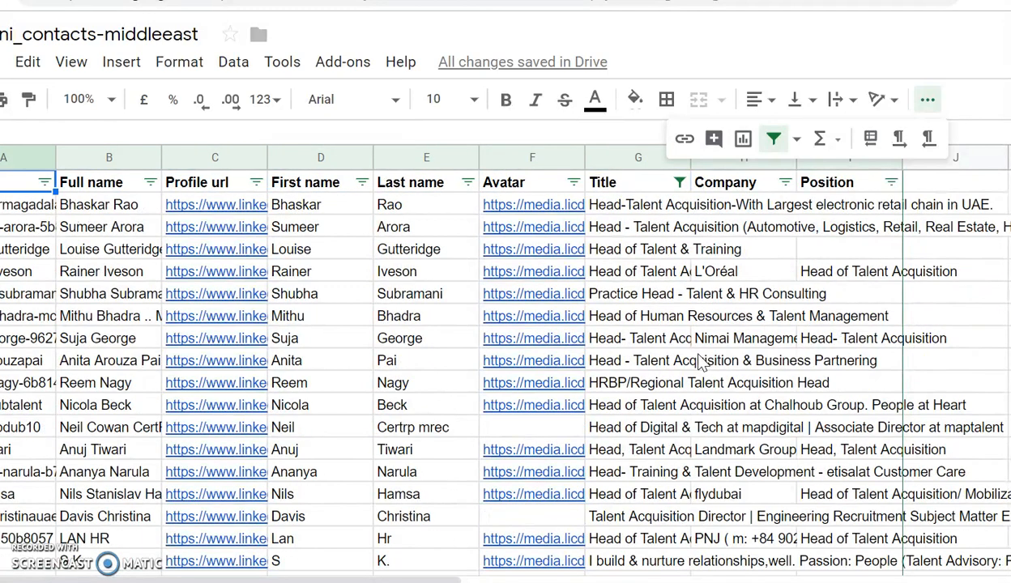
# Step: Filter the Title column by the condition "Text contains" with the value "consulting"
pyautogui.press('Right')
pyautogui.press('Right')
pyautogui.press('Right')
pyautogui.press('Right')
pyautogui.press('Right')
pyautogui.press('Right')
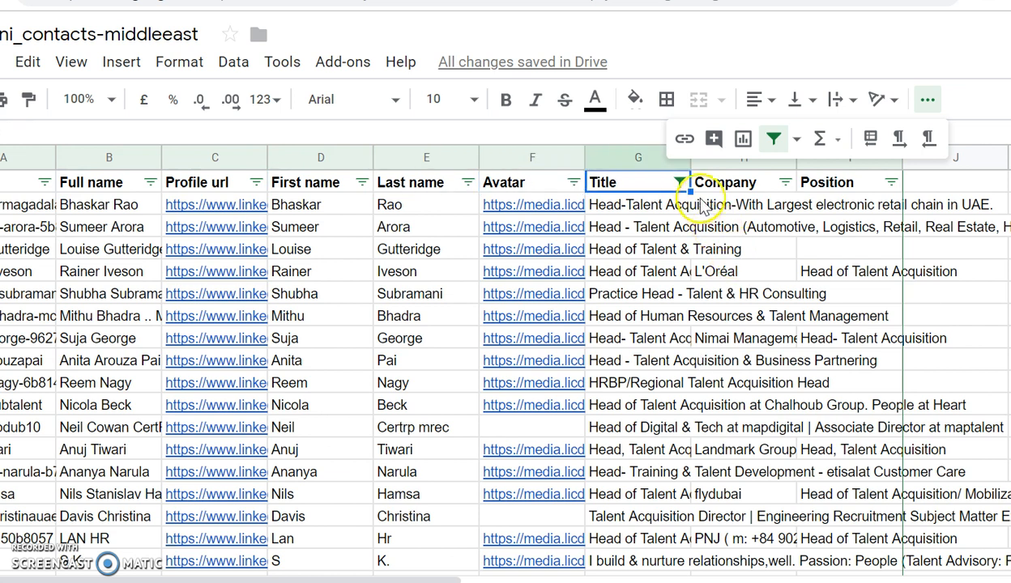
pyautogui.click(679, 183)
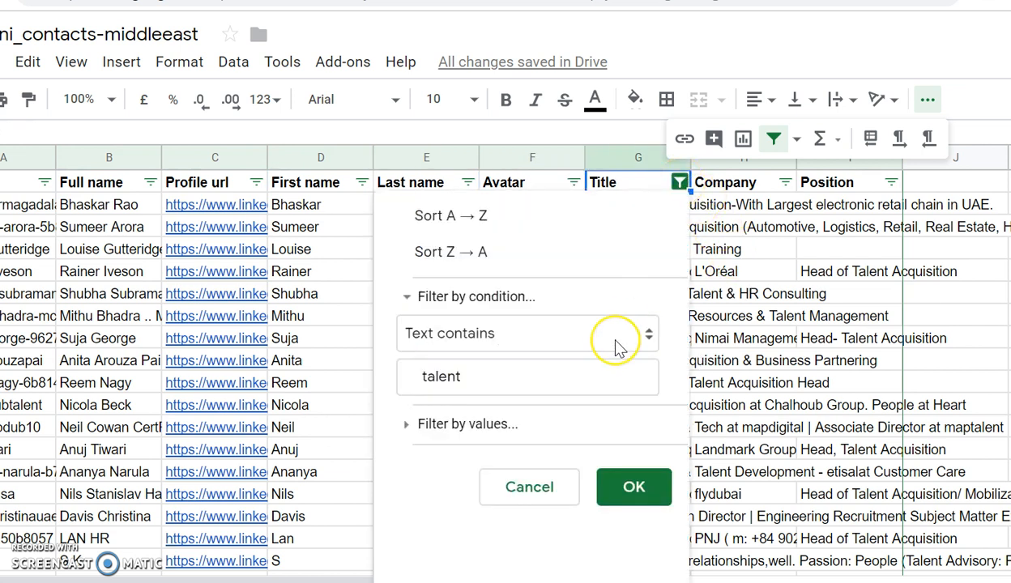
pyautogui.click(582, 379)
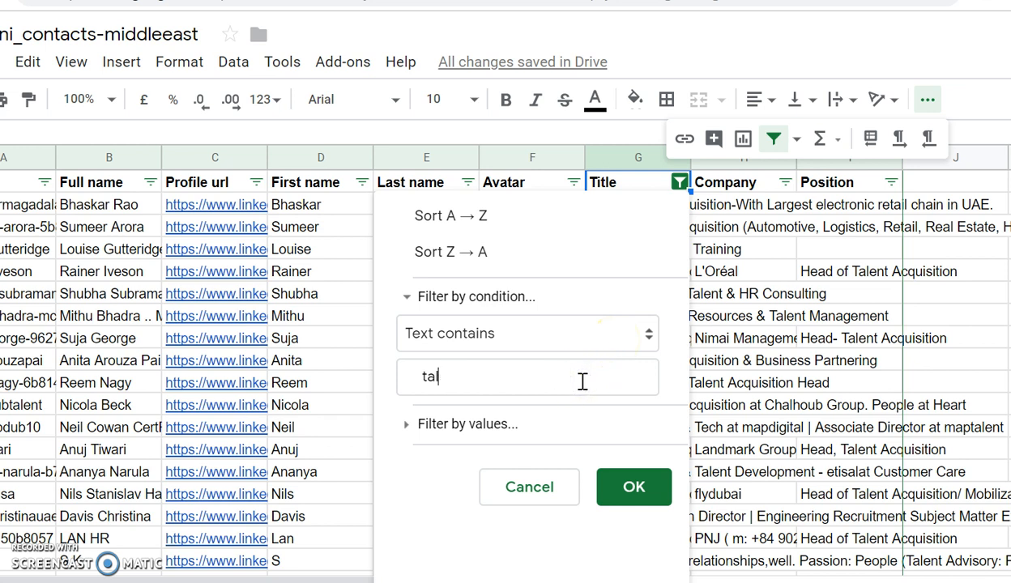
pyautogui.press('BackSpace')
pyautogui.write('consulting')
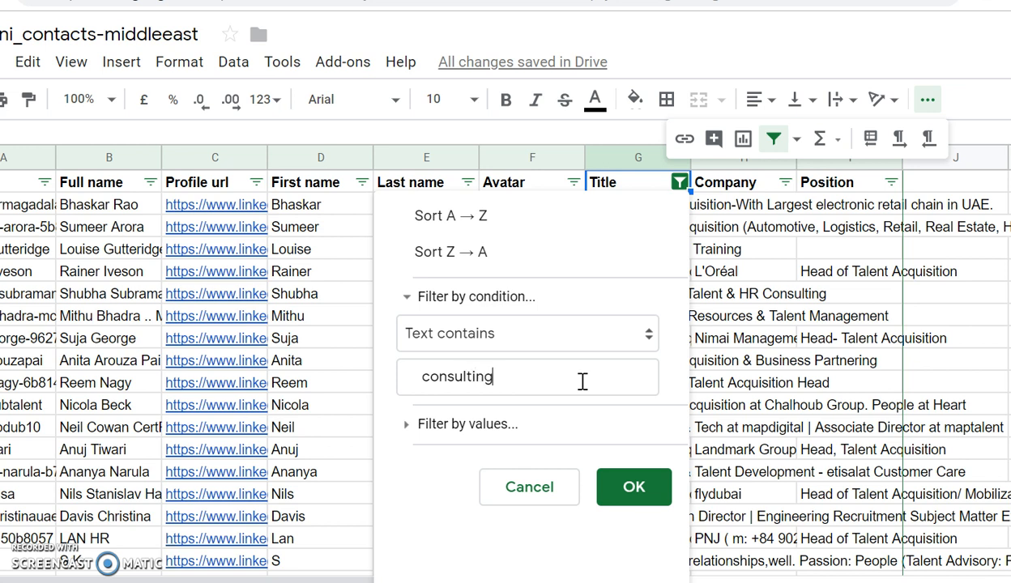
pyautogui.click(633, 486)
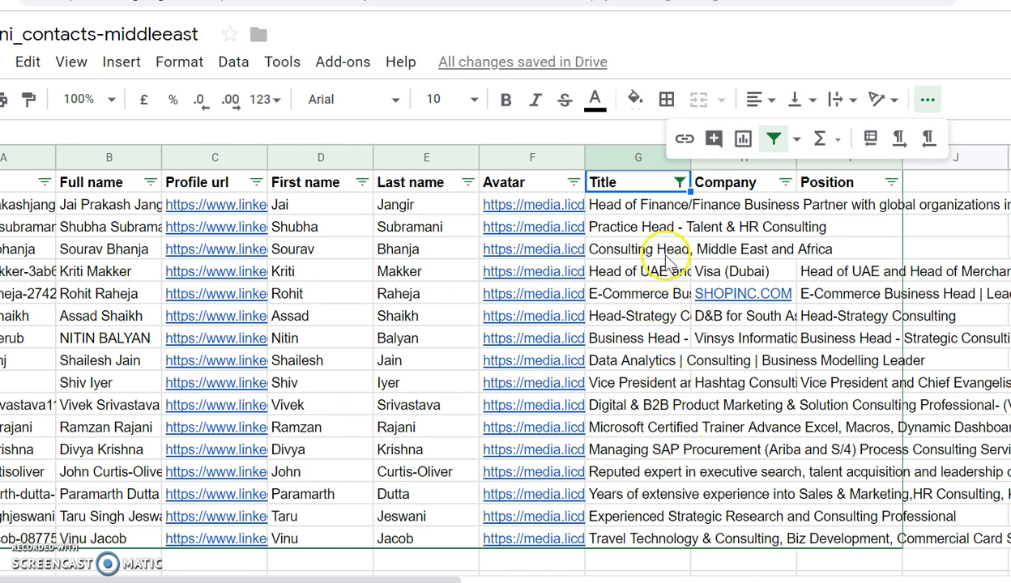
# Step: Try filtering the Title column for text containing the combined keywords "consulting, HR, talent"
pyautogui.click(679, 183)
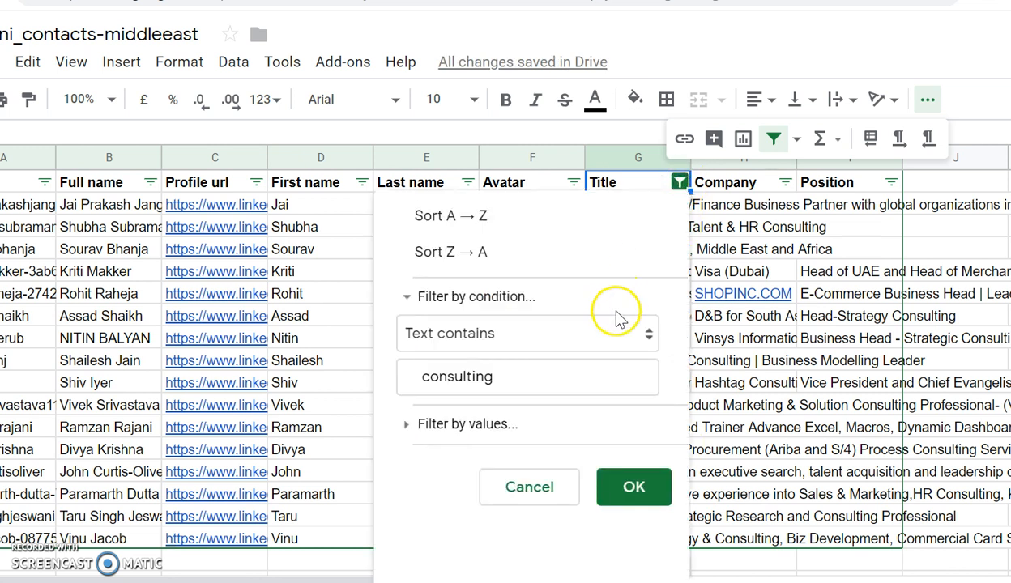
pyautogui.click(586, 374)
pyautogui.write(', HR, talent')
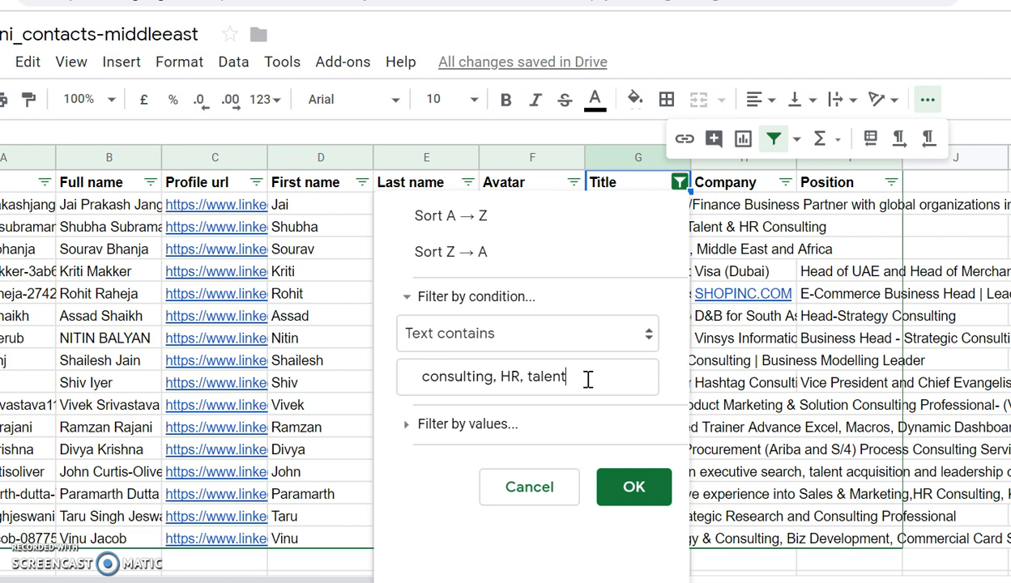
pyautogui.click(620, 482)
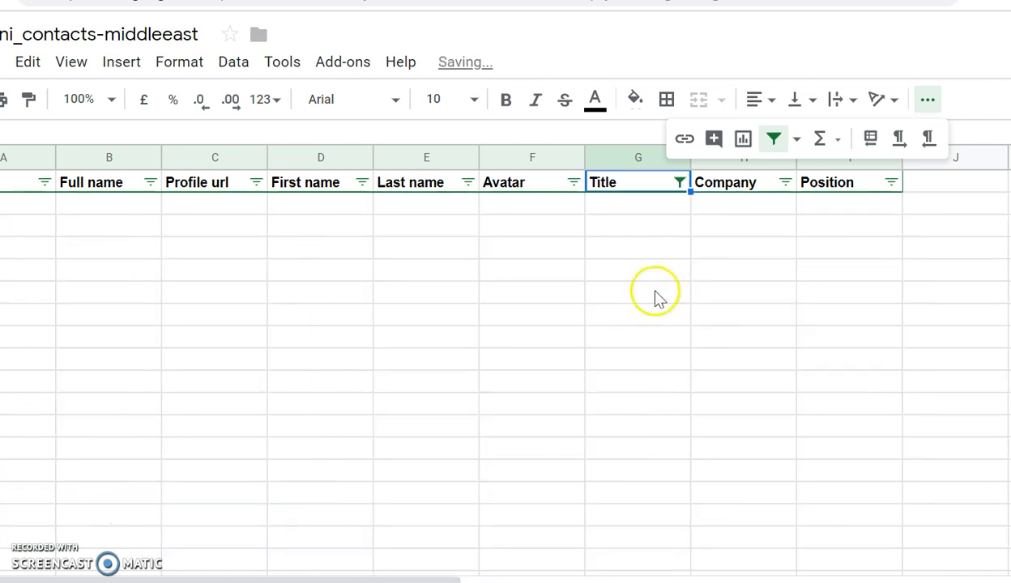
# Step: Replace the combined keywords in the Title column's "Text contains" filter with the single value "HR"
pyautogui.click(679, 182)
pyautogui.click(604, 376)
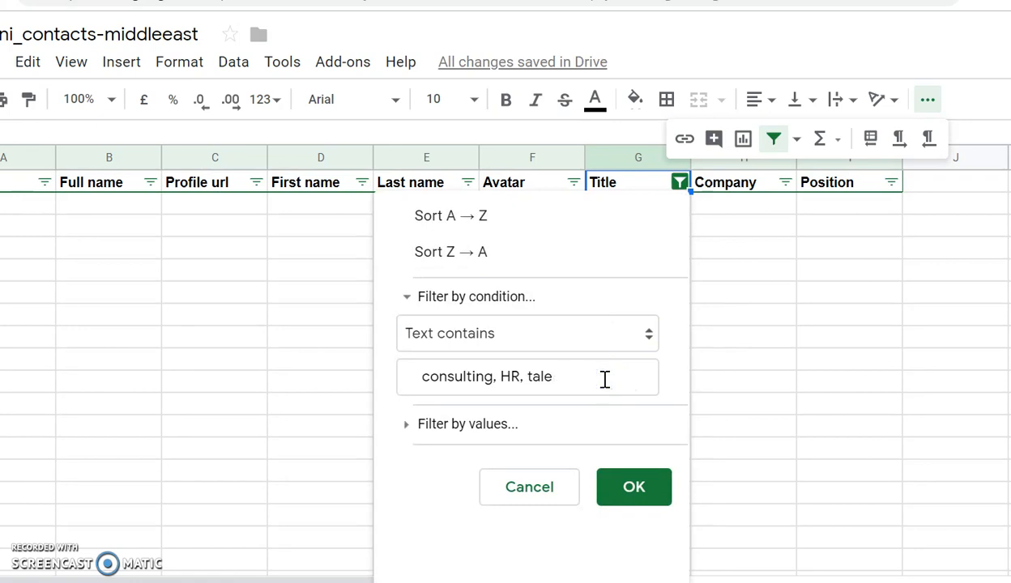
pyautogui.press('BackSpace')
pyautogui.press('BackSpace')
pyautogui.press('BackSpace')
pyautogui.press('BackSpace')
pyautogui.press('BackSpace')
pyautogui.press('BackSpace')
pyautogui.press('BackSpace')
pyautogui.press('BackSpace')
pyautogui.press('BackSpace')
pyautogui.press('BackSpace')
pyautogui.press('BackSpace')
pyautogui.press('BackSpace')
pyautogui.press('BackSpace')
pyautogui.press('BackSpace')
pyautogui.press('BackSpace')
pyautogui.press('BackSpace')
pyautogui.write('H')
pyautogui.click(623, 494)
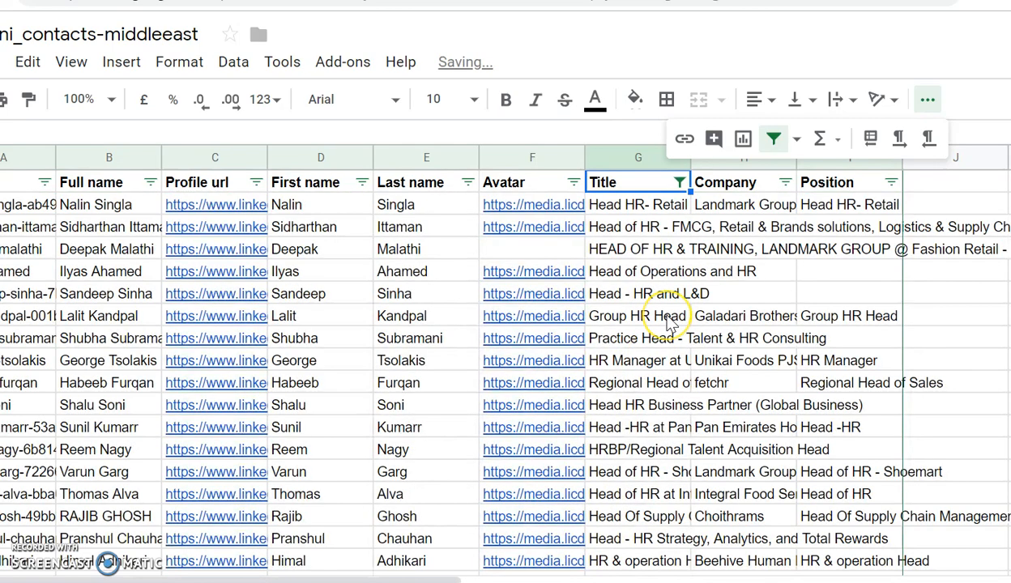
# Step: Look through the titles of the filtered HR contacts and return to the Title header
pyautogui.press('Down')
pyautogui.press('Down')
pyautogui.press('Down')
pyautogui.press('Down')
pyautogui.press('Down')
pyautogui.press('Down')
pyautogui.press('Down')
pyautogui.press('Down')
pyautogui.press('Down')
pyautogui.press('Down')
pyautogui.press('Down')
pyautogui.press('Down')
pyautogui.press('Down')
pyautogui.press('Down')
pyautogui.press('Down')
pyautogui.press('Down')
pyautogui.press('Down')
pyautogui.press('Down')
pyautogui.press('Down')
pyautogui.press('Down')
pyautogui.press('Up')
pyautogui.press('Up')
pyautogui.press('Up')
pyautogui.press('Up')
pyautogui.press('Up')
pyautogui.press('Up')
pyautogui.press('Up')
pyautogui.press('Up')
pyautogui.press('Up')
pyautogui.press('Up')
pyautogui.press('Up')
pyautogui.press('Up')
pyautogui.press('Up')
pyautogui.press('Up')
pyautogui.press('Up')
pyautogui.press('Up')
pyautogui.press('Up')
pyautogui.press('Up')
pyautogui.press('Up')
pyautogui.press('Up')
pyautogui.press('Up')
pyautogui.press('Up')
pyautogui.press('Up')
pyautogui.press('Up')
pyautogui.press('Up')
pyautogui.press('Up')
pyautogui.press('Up')
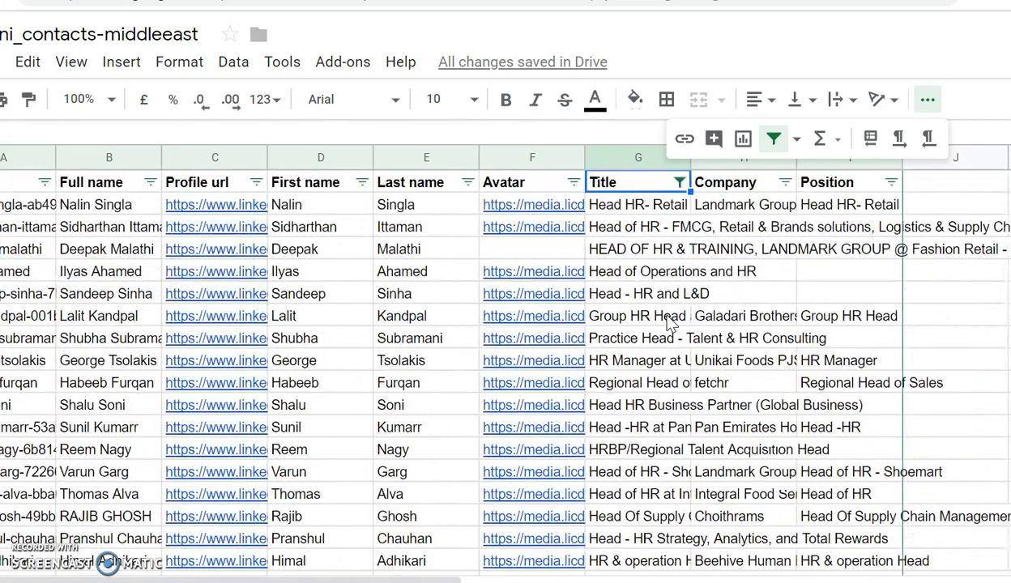
# Step: Change the Title column's "Text contains" filter value to "manager" and apply it
pyautogui.click(679, 182)
pyautogui.click(530, 379)
pyautogui.hotkey('ctrl', 'a')
pyautogui.press('BackSpace')
pyautogui.write('manager')
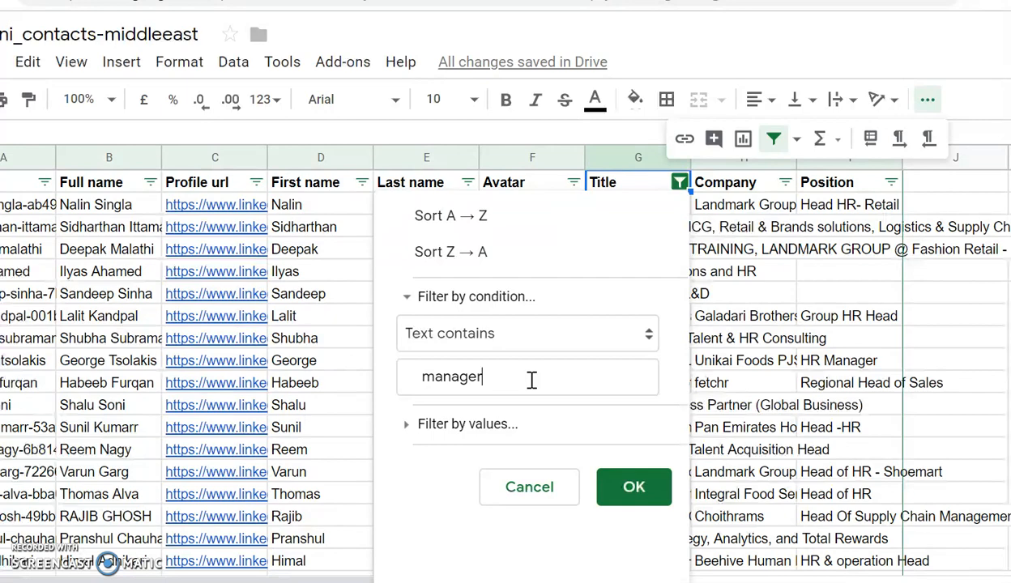
pyautogui.click(636, 488)
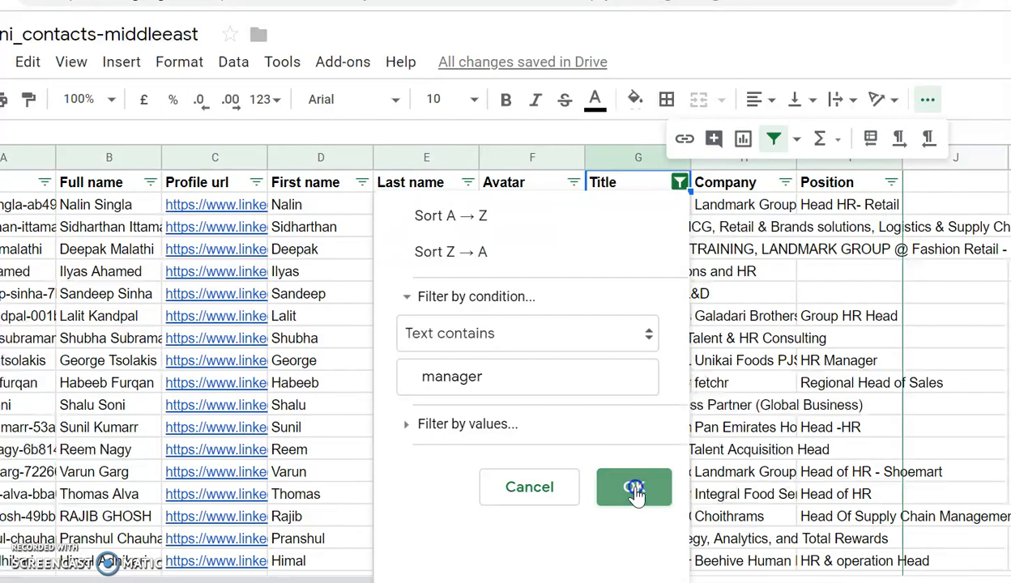
# Step: Examine the titles of the filtered manager contacts down to the end of the list and return to the Title header
pyautogui.click(660, 291)
pyautogui.press('Down')
pyautogui.press('Down')
pyautogui.press('Down')
pyautogui.press('Down')
pyautogui.press('Down')
pyautogui.press('Down')
pyautogui.press('Down')
pyautogui.press('Down')
pyautogui.press('Down')
pyautogui.press('Down')
pyautogui.press('Down')
pyautogui.press('Down')
pyautogui.press('Down')
pyautogui.press('Down')
pyautogui.press('Down')
pyautogui.press('Down')
pyautogui.press('Down')
pyautogui.press('Down')
pyautogui.press('Down')
pyautogui.press('Down')
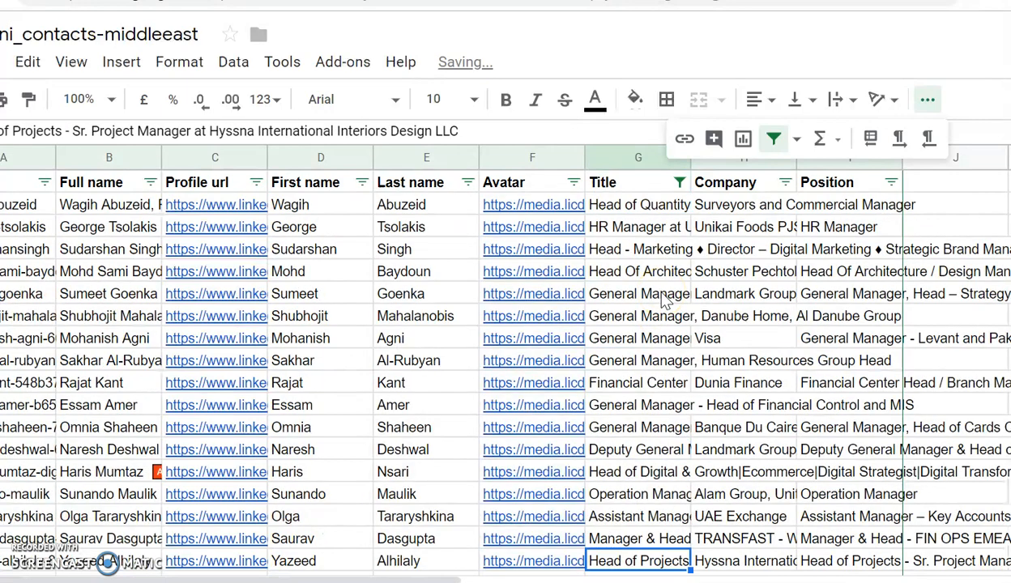
pyautogui.hotkey('ctrl', 'Down')
pyautogui.hotkey('ctrl', 'Up')
pyautogui.hotkey('ctrl', 'Up')
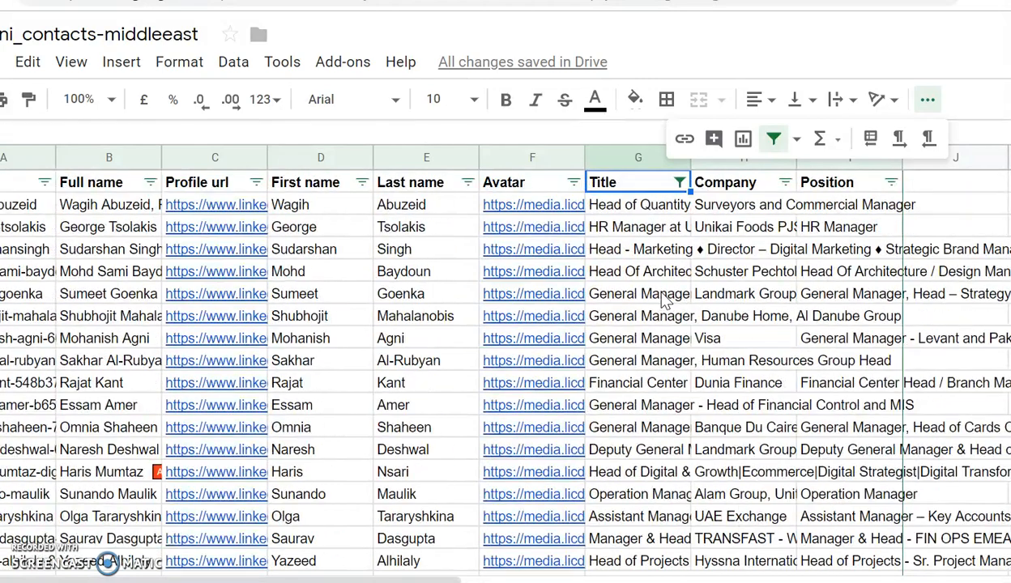
# Step: Change the Title column's "Text contains" filter value to "finance" and apply it
pyautogui.click(680, 183)
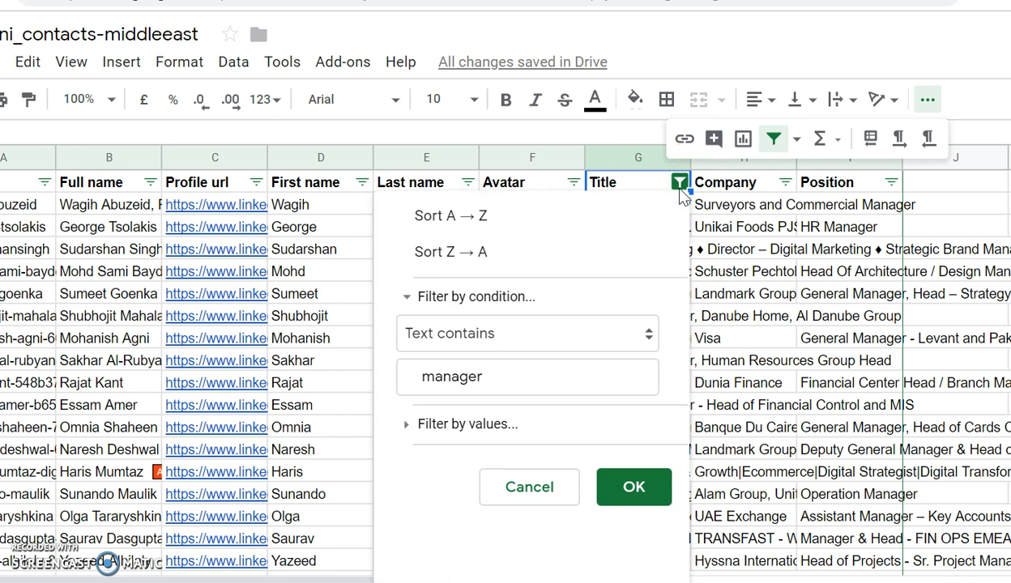
pyautogui.click(557, 372)
pyautogui.press('BackSpace')
pyautogui.write('finance')
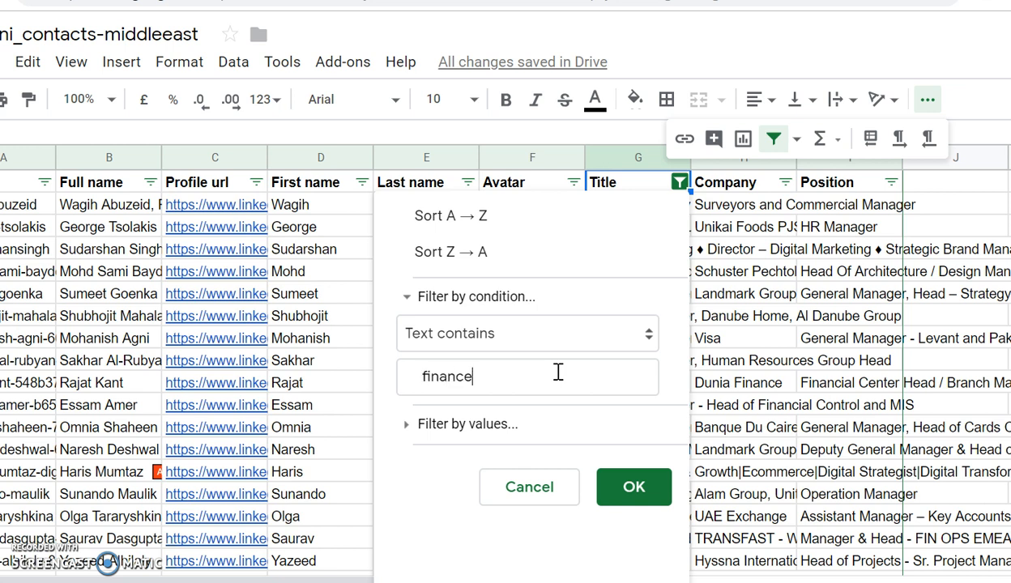
pyautogui.click(634, 484)
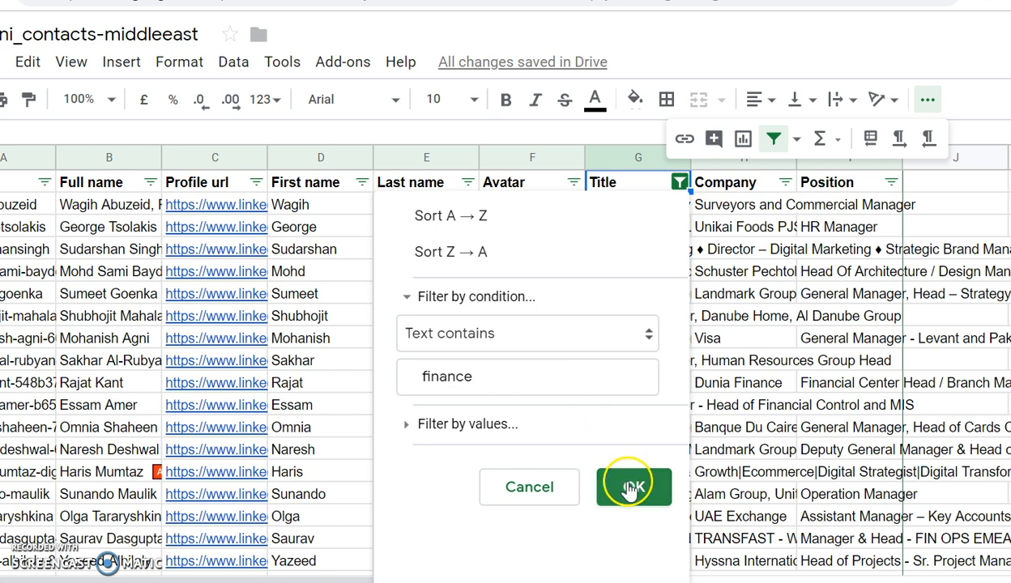
# Step: Look through the titles of the filtered finance contacts and return to the Title header
pyautogui.press('Down')
pyautogui.press('Down')
pyautogui.press('Down')
pyautogui.press('Down')
pyautogui.press('Down')
pyautogui.press('Down')
pyautogui.press('Down')
pyautogui.press('Down')
pyautogui.press('Down')
pyautogui.press('Down')
pyautogui.press('Down')
pyautogui.press('Down')
pyautogui.press('Down')
pyautogui.press('Down')
pyautogui.press('Down')
pyautogui.press('Down')
pyautogui.press('Down')
pyautogui.press('Down')
pyautogui.press('Down')
pyautogui.press('Down')
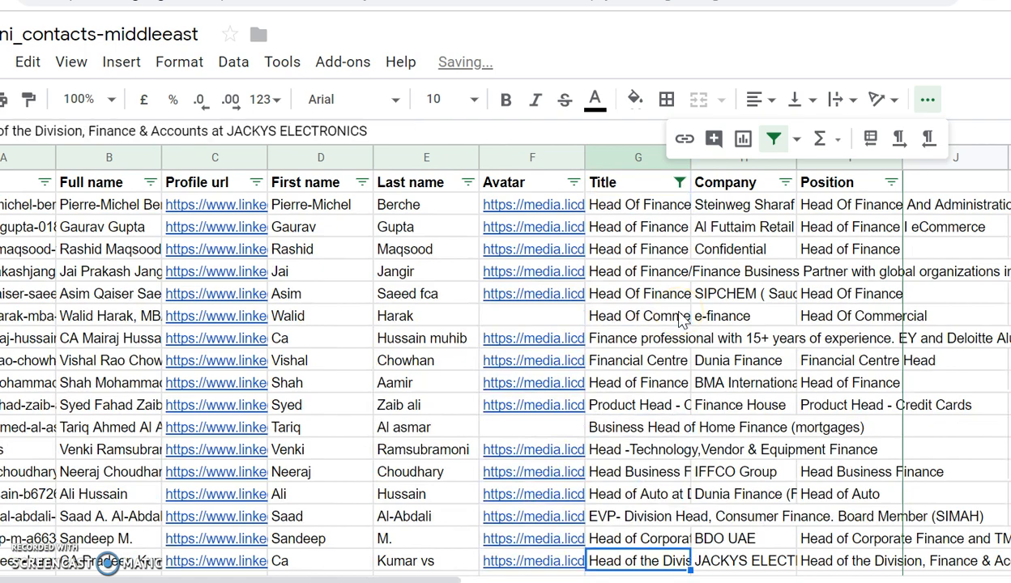
pyautogui.press('Up')
pyautogui.press('Up')
pyautogui.press('Up')
pyautogui.press('Up')
pyautogui.press('Up')
pyautogui.press('Up')
pyautogui.press('Up')
pyautogui.press('Up')
pyautogui.press('Up')
pyautogui.press('Up')
pyautogui.press('Up')
pyautogui.press('Up')
pyautogui.press('Up')
pyautogui.press('Up')
pyautogui.press('Up')
pyautogui.press('Up')
pyautogui.press('Up')
pyautogui.press('Up')
pyautogui.press('Up')
pyautogui.press('Up')
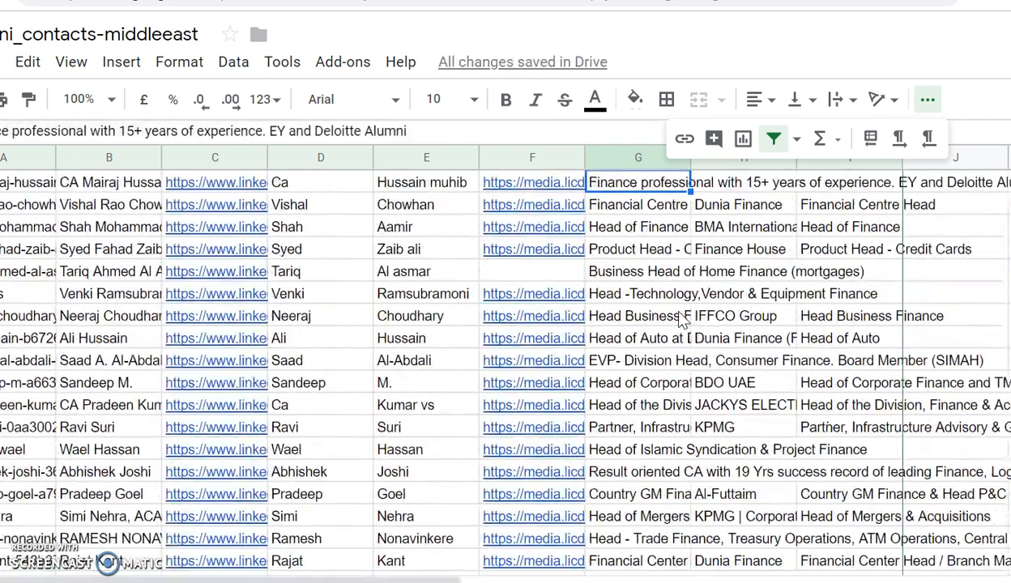
# Step: Change the Title column's "Text contains" filter value to "supply chain" and apply it
pyautogui.click(678, 182)
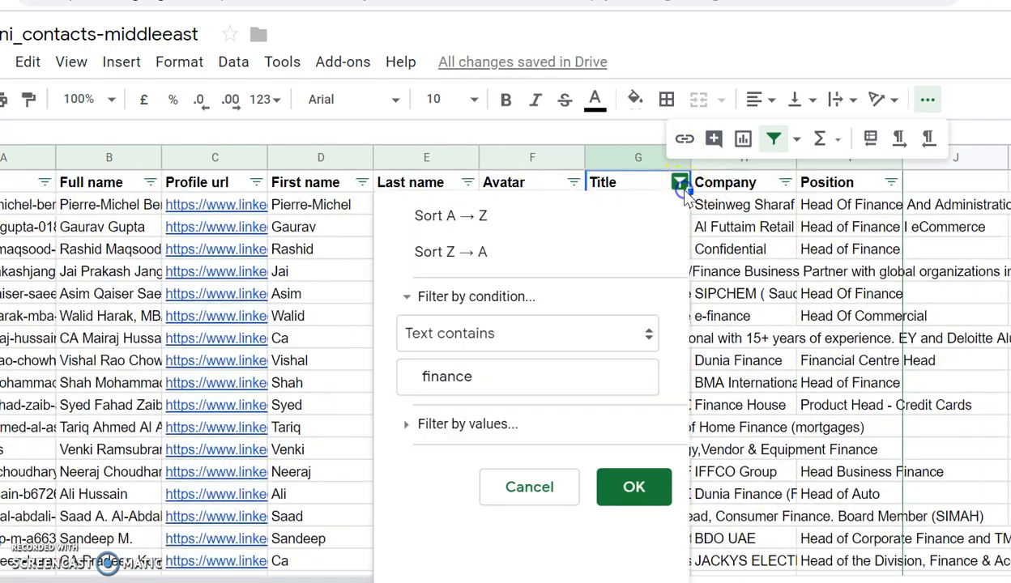
pyautogui.doubleClick(593, 369)
pyautogui.press('BackSpace')
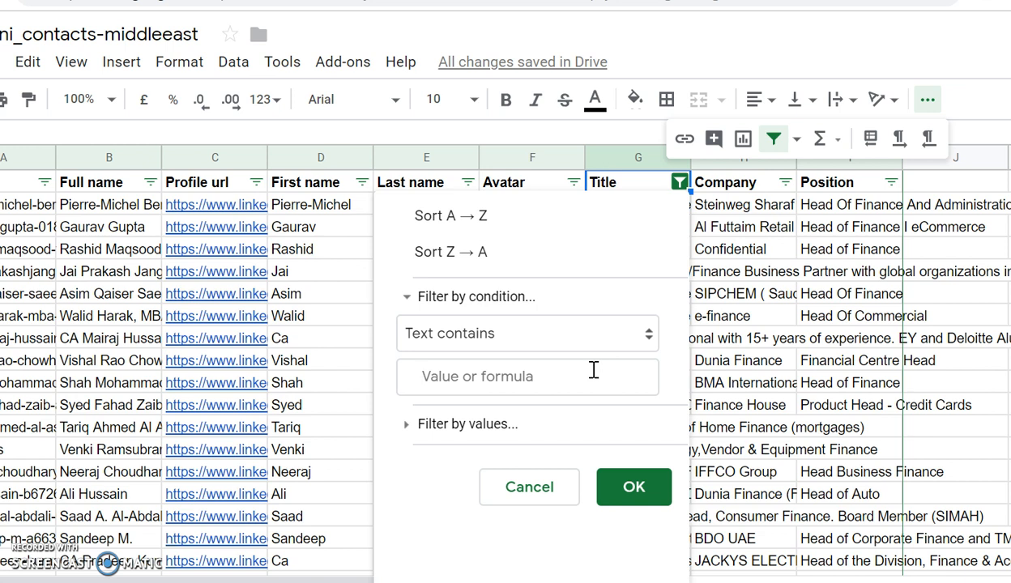
pyautogui.write('supply chain')
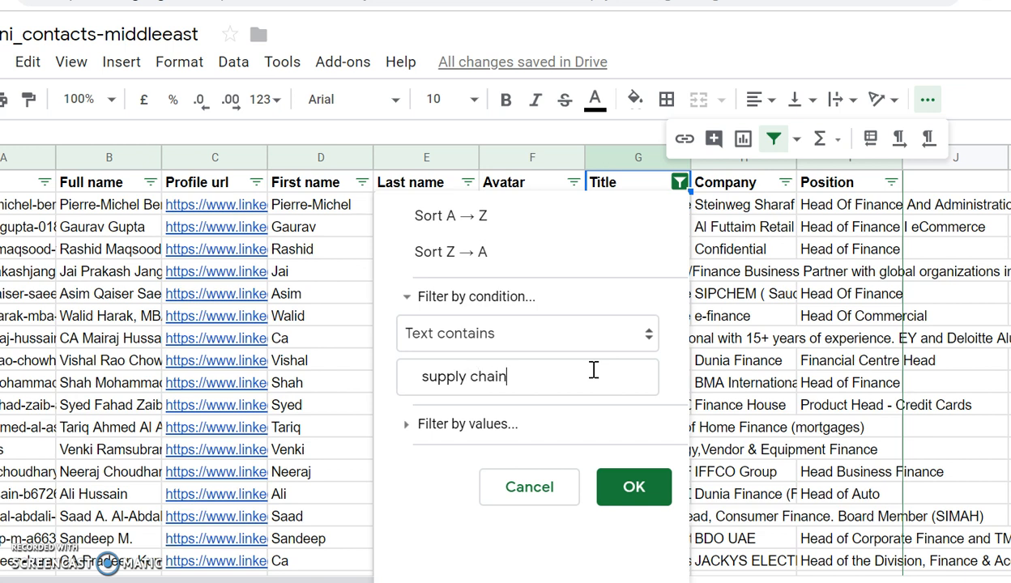
pyautogui.click(638, 496)
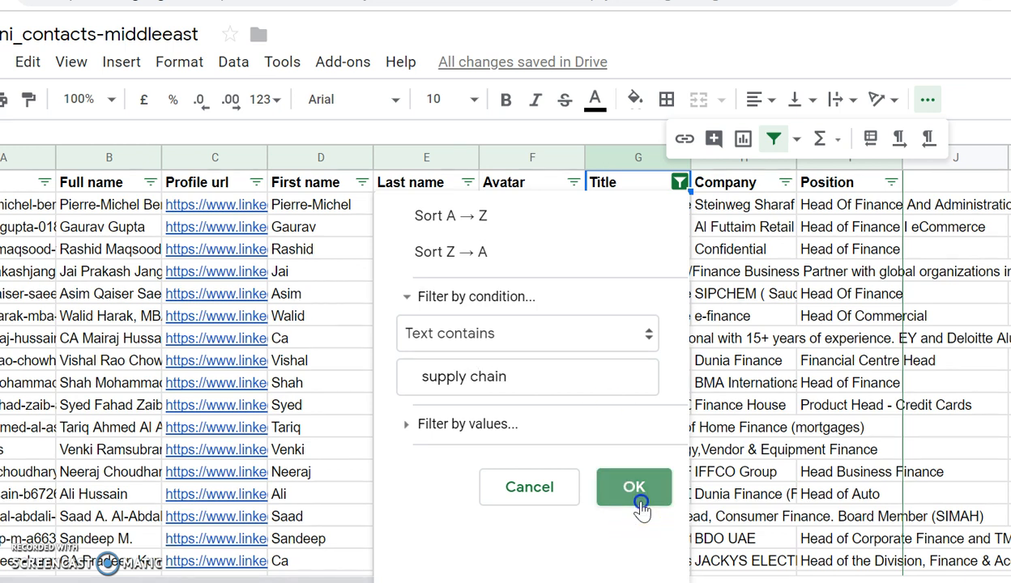
# Step: Change the Title column's filter value to "retail", keeping the condition "Text contains", and apply it
pyautogui.click(680, 182)
pyautogui.click(615, 333)
pyautogui.click(584, 377)
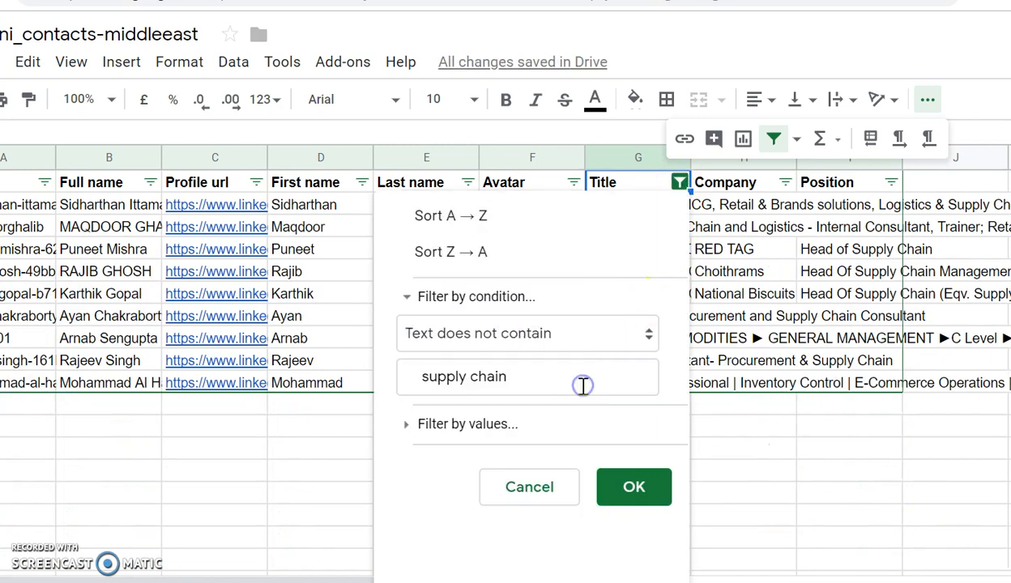
pyautogui.tripleClick(576, 380)
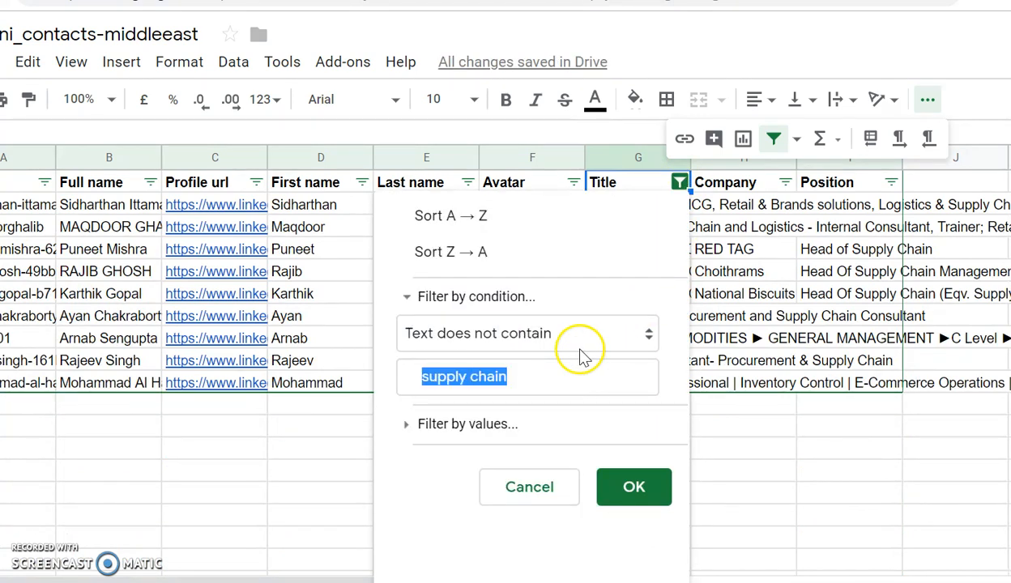
pyautogui.click(579, 350)
pyautogui.click(527, 297)
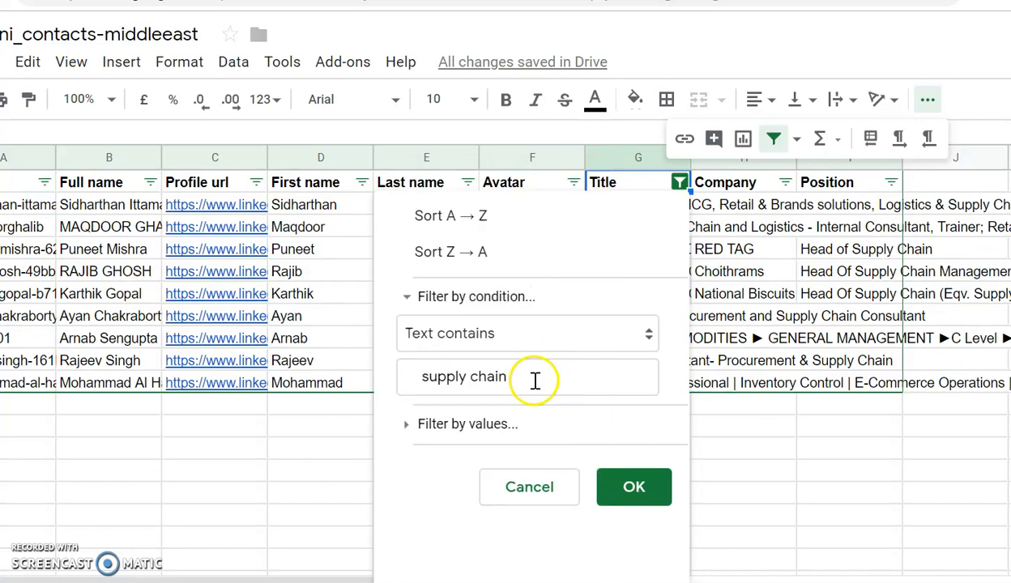
pyautogui.tripleClick(535, 380)
pyautogui.press('BackSpace')
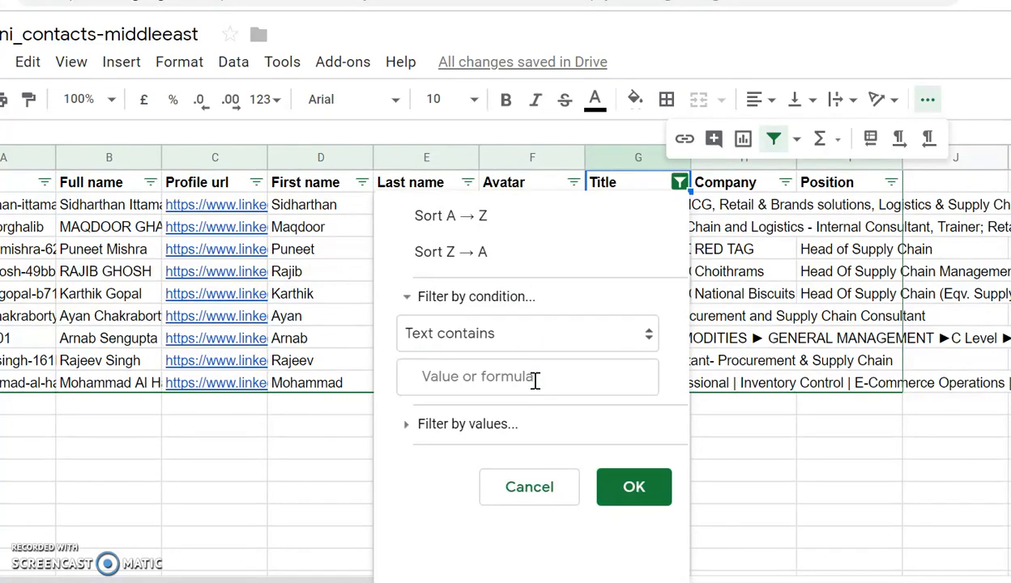
pyautogui.write('re')
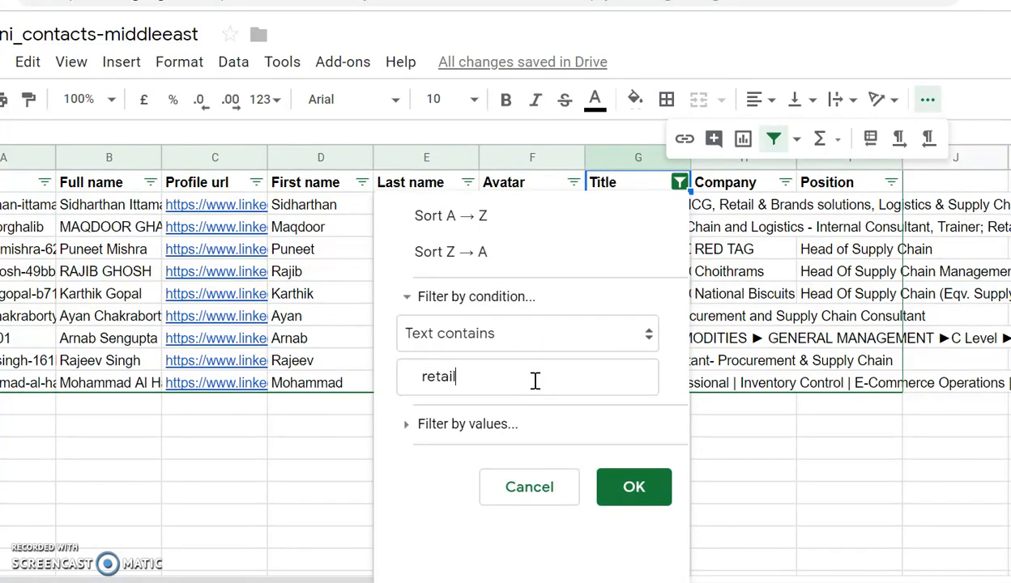
pyautogui.write('tail')
pyautogui.click(631, 488)
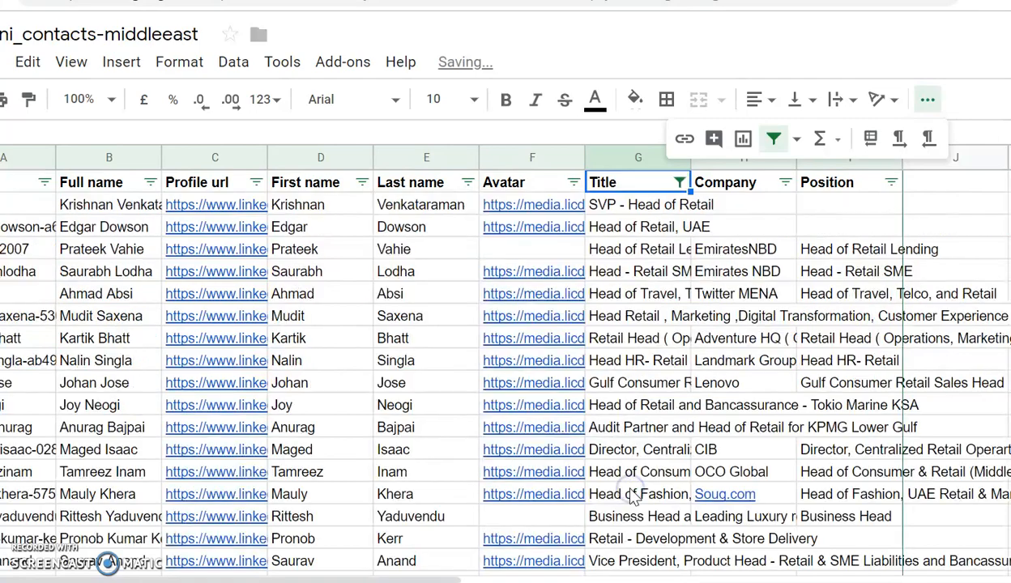
# Step: Look through the titles of the filtered retail contacts down to the end of the list and return to the Title header
pyautogui.press('Down')
pyautogui.press('Down')
pyautogui.press('Down')
pyautogui.press('Down')
pyautogui.press('Down')
pyautogui.press('Down')
pyautogui.press('Down')
pyautogui.press('Down')
pyautogui.press('Down')
pyautogui.press('Down')
pyautogui.press('Down')
pyautogui.press('Down')
pyautogui.press('Down')
pyautogui.press('Down')
pyautogui.press('Down')
pyautogui.press('Down')
pyautogui.press('Down')
pyautogui.press('Down')
pyautogui.press('Down')
pyautogui.press('Down')
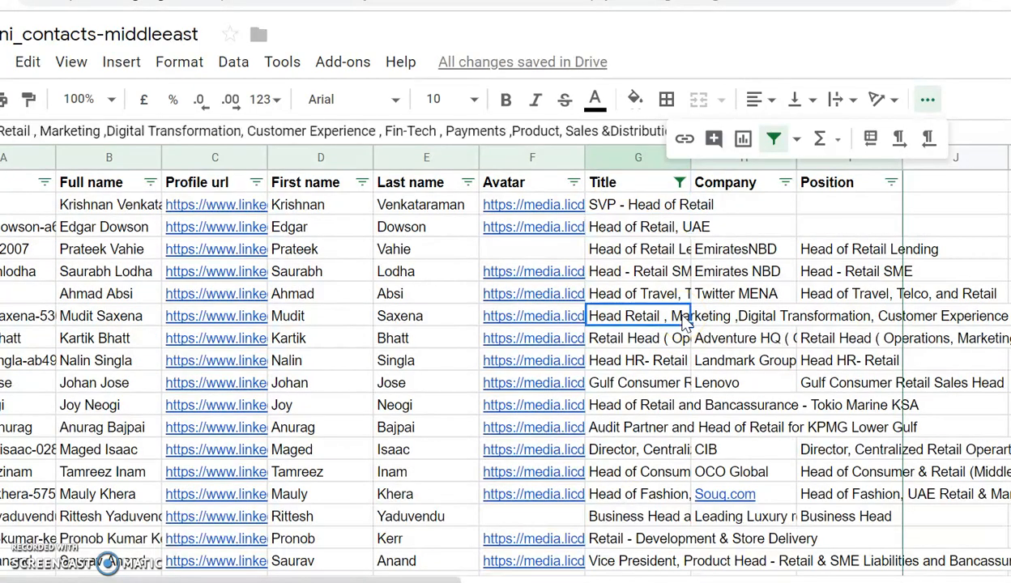
pyautogui.press('Down')
pyautogui.press('Down')
pyautogui.press('Down')
pyautogui.press('Down')
pyautogui.press('Down')
pyautogui.press('Down')
pyautogui.press('Down')
pyautogui.press('Down')
pyautogui.press('Down')
pyautogui.press('Up')
pyautogui.press('Up')
pyautogui.press('Up')
pyautogui.press('Up')
pyautogui.press('Up')
pyautogui.press('Up')
pyautogui.press('Up')
pyautogui.press('Up')
pyautogui.press('Up')
pyautogui.press('Up')
pyautogui.press('Up')
pyautogui.press('Up')
pyautogui.press('Up')
pyautogui.press('Up')
pyautogui.press('Up')
pyautogui.press('Up')
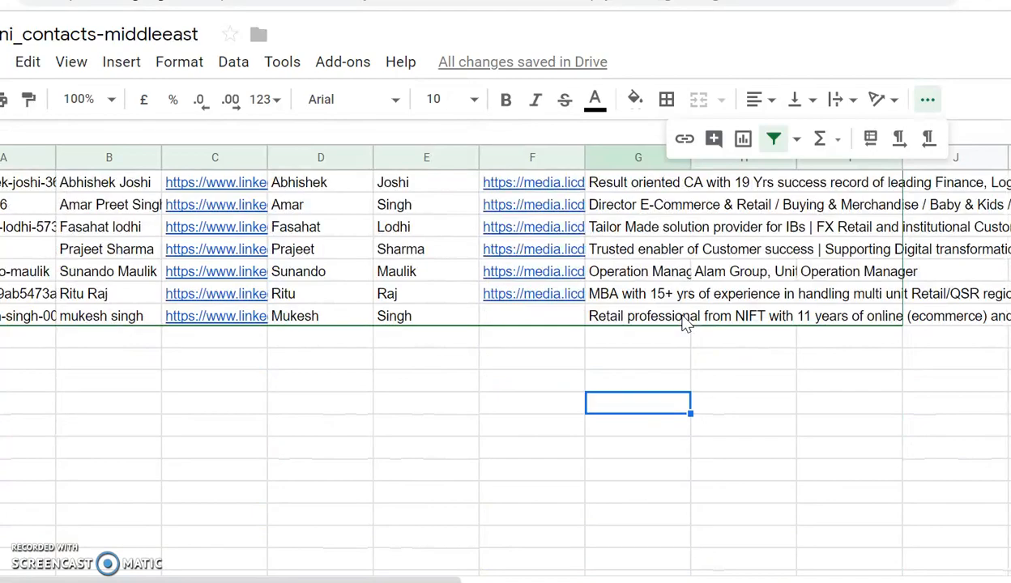
pyautogui.press('Up')
pyautogui.press('Up')
pyautogui.press('Up')
pyautogui.press('Up')
pyautogui.press('Up')
pyautogui.press('Up')
pyautogui.press('Up')
pyautogui.press('Up')
pyautogui.press('Up')
pyautogui.press('Up')
pyautogui.press('Up')
pyautogui.press('Up')
pyautogui.press('Up')
pyautogui.press('Up')
pyautogui.press('Up')
pyautogui.press('Up')
pyautogui.press('Up')
pyautogui.press('Up')
pyautogui.press('Up')
pyautogui.press('Up')
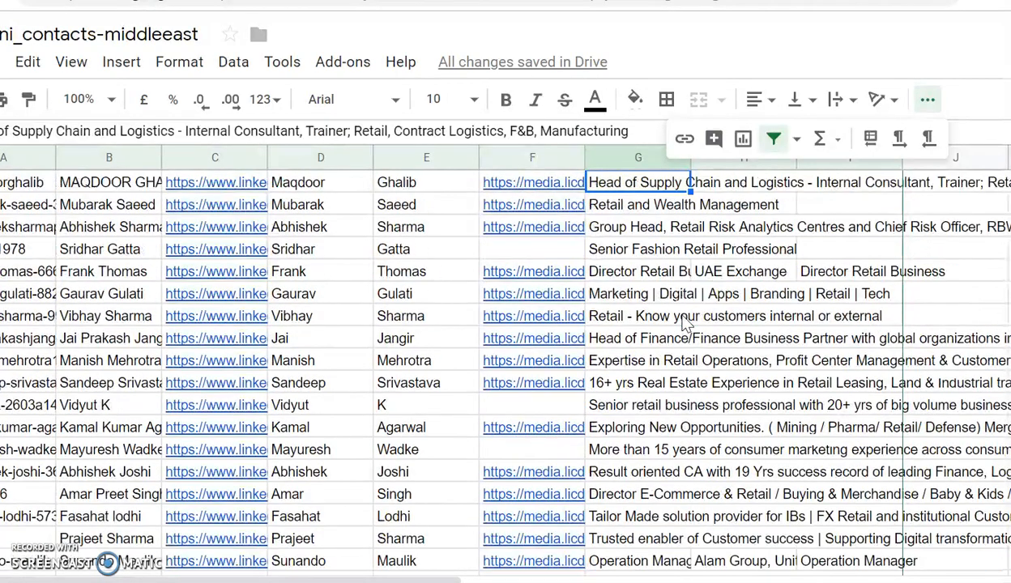
pyautogui.press('Up')
pyautogui.press('Up')
pyautogui.press('Up')
pyautogui.press('Up')
pyautogui.press('Up')
pyautogui.press('Up')
pyautogui.press('Up')
pyautogui.press('Up')
pyautogui.press('Up')
pyautogui.press('Up')
pyautogui.press('Up')
pyautogui.press('Up')
pyautogui.press('Up')
pyautogui.press('Up')
pyautogui.press('Up')
pyautogui.press('Up')
pyautogui.press('Up')
pyautogui.press('Up')
pyautogui.press('Up')
pyautogui.press('Up')
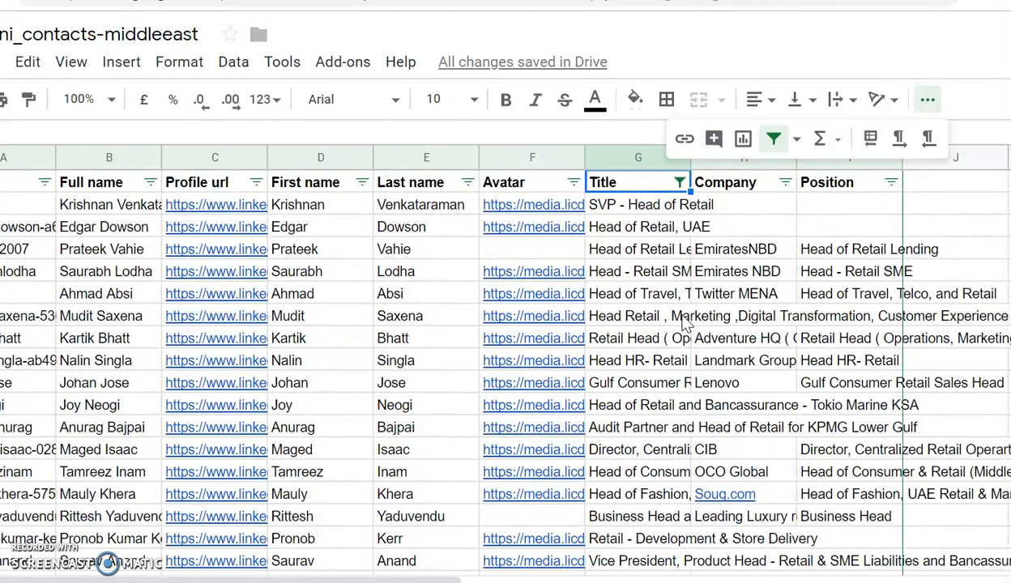
# Step: Remove the filter condition from the Title column so that its titles are no longer restricted by a keyword
pyautogui.click(680, 183)
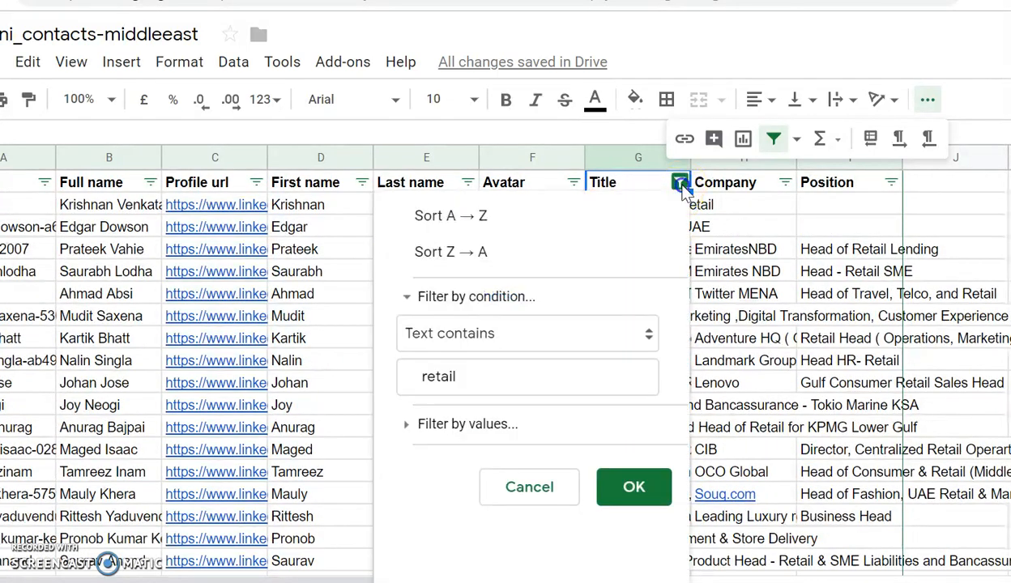
pyautogui.doubleClick(577, 376)
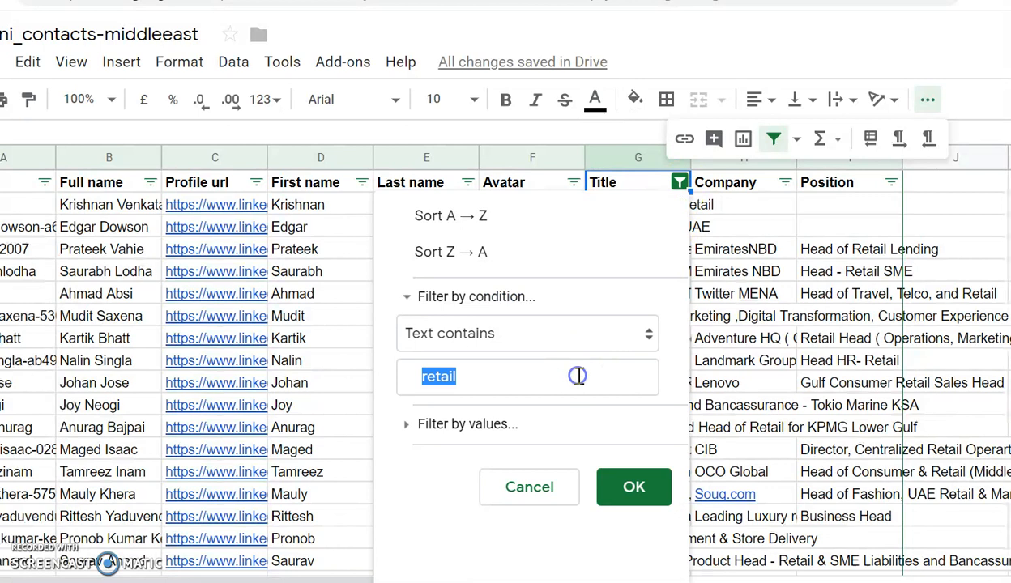
pyautogui.press('BackSpace')
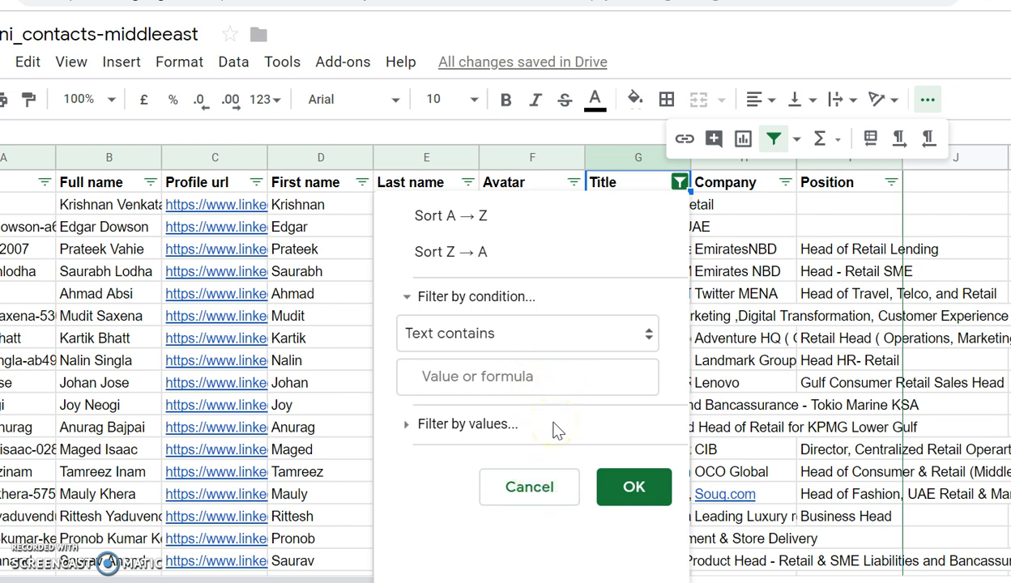
pyautogui.click(575, 332)
pyautogui.click(548, 225)
pyautogui.click(646, 433)
pyautogui.click(657, 371)
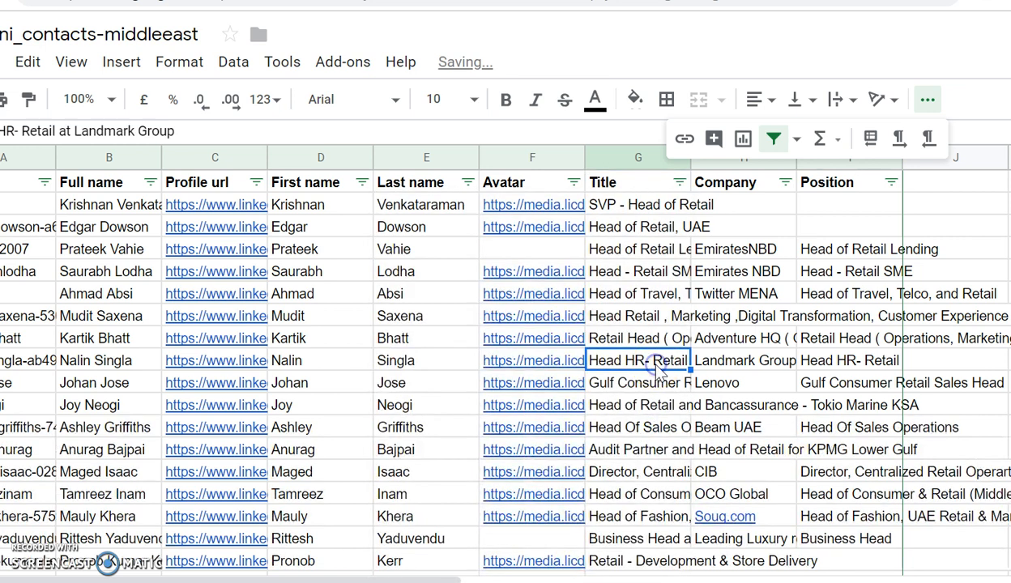
# Step: Check the first unfiltered titles and widen the Title column to show more of their text
pyautogui.press('Down')
pyautogui.press('Down')
pyautogui.press('Down')
pyautogui.press('Down')
pyautogui.press('Down')
pyautogui.press('Down')
pyautogui.press('Down')
pyautogui.press('Down')
pyautogui.press('Down')
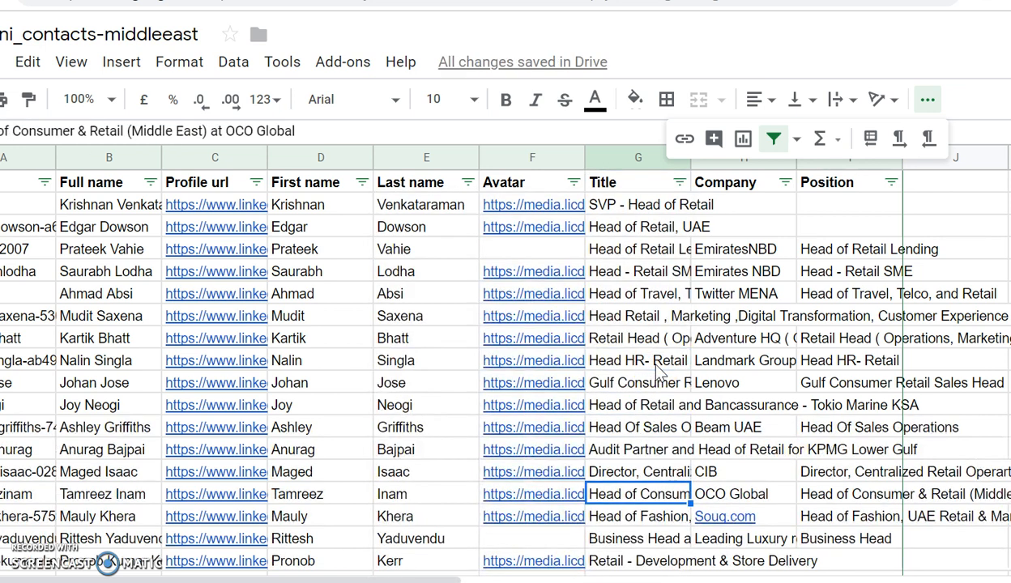
pyautogui.press('Up')
pyautogui.press('Up')
pyautogui.press('Up')
pyautogui.press('Up')
pyautogui.press('Up')
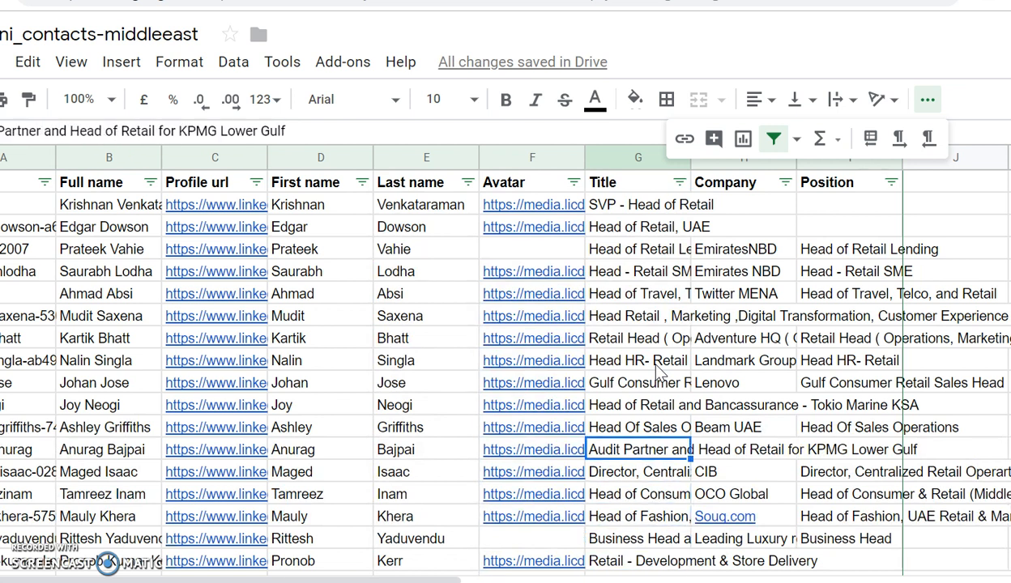
pyautogui.moveTo(691, 159); pyautogui.dragTo(828, 186)
# Step: Look through the unfiltered titles in the Title column for further keywords that could segment the contacts
pyautogui.press('Down')
pyautogui.press('Down')
pyautogui.press('Down')
pyautogui.press('Down')
pyautogui.press('Down')
pyautogui.press('Down')
pyautogui.press('Down')
pyautogui.press('Down')
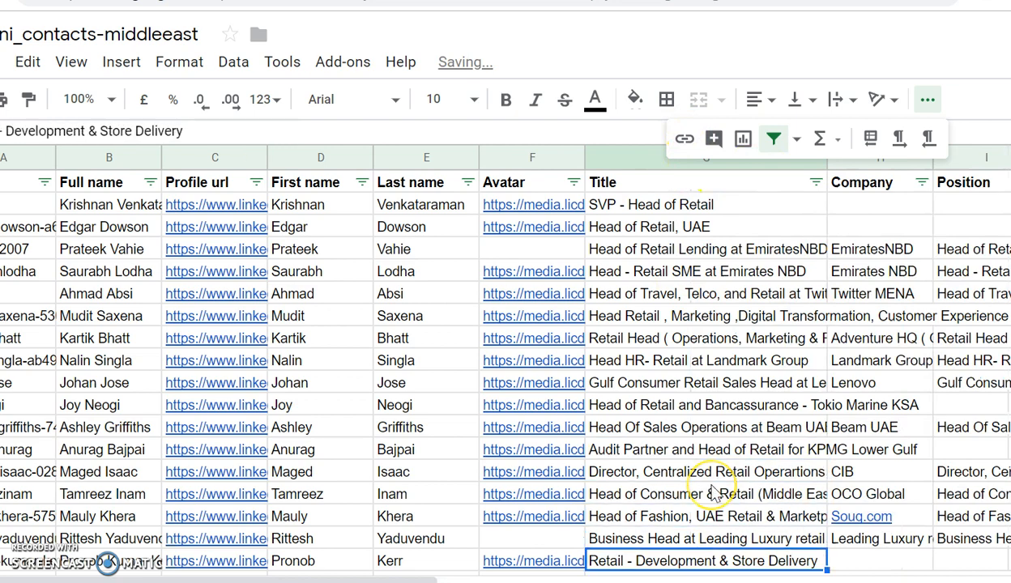
pyautogui.press('Down')
pyautogui.press('Down')
pyautogui.press('Down')
pyautogui.press('Down')
pyautogui.press('Down')
pyautogui.press('Down')
pyautogui.press('Down')
pyautogui.press('Down')
pyautogui.press('Down')
pyautogui.press('Down')
pyautogui.press('Down')
pyautogui.press('Down')
pyautogui.press('Down')
pyautogui.press('Down')
pyautogui.press('Down')
pyautogui.press('Down')
pyautogui.press('Down')
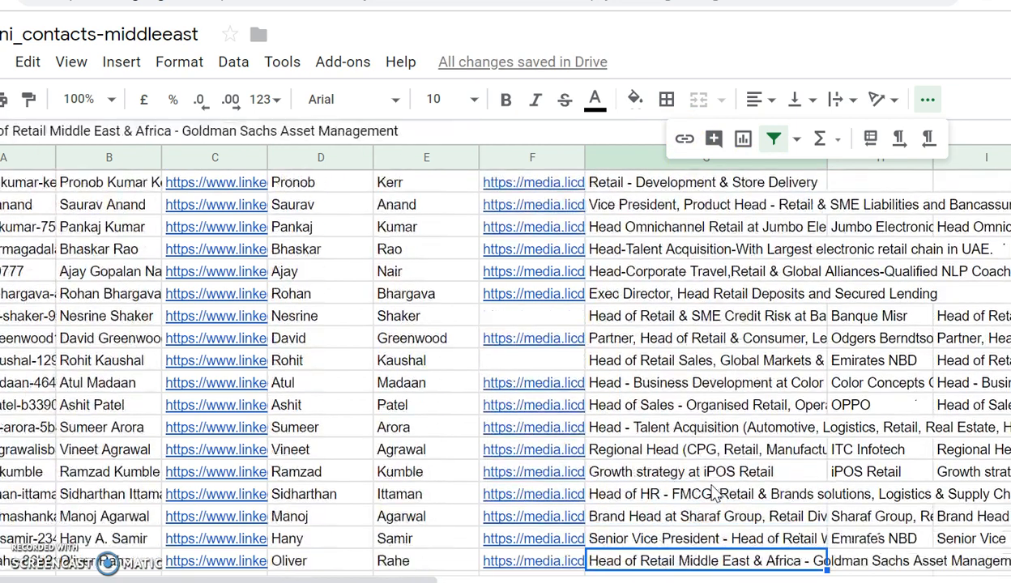
pyautogui.press('Down')
pyautogui.press('Down')
pyautogui.press('Down')
pyautogui.press('Down')
pyautogui.press('Down')
pyautogui.press('Down')
pyautogui.press('Down')
pyautogui.press('Down')
pyautogui.press('Down')
pyautogui.press('Down')
pyautogui.press('Down')
pyautogui.press('Down')
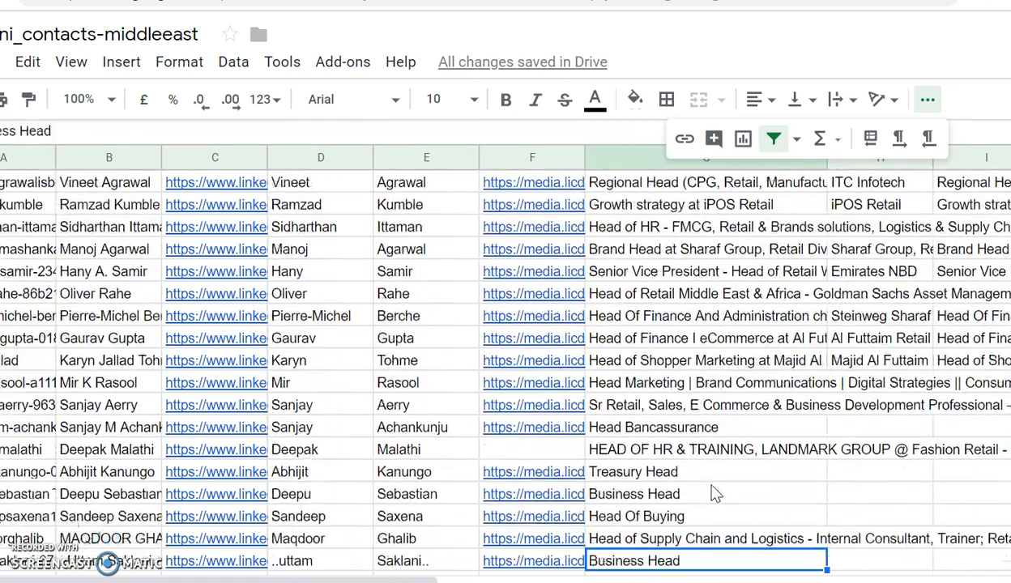
pyautogui.press('Down')
pyautogui.press('Down')
pyautogui.press('Down')
pyautogui.press('Down')
pyautogui.press('Down')
pyautogui.press('Down')
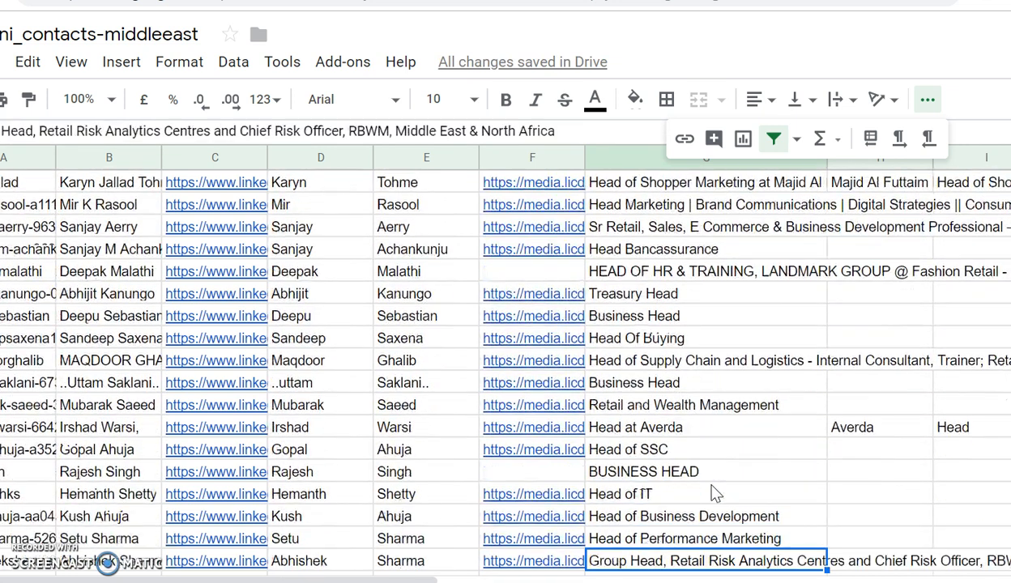
pyautogui.press('Down')
pyautogui.press('Down')
pyautogui.press('Down')
pyautogui.press('Down')
pyautogui.press('Down')
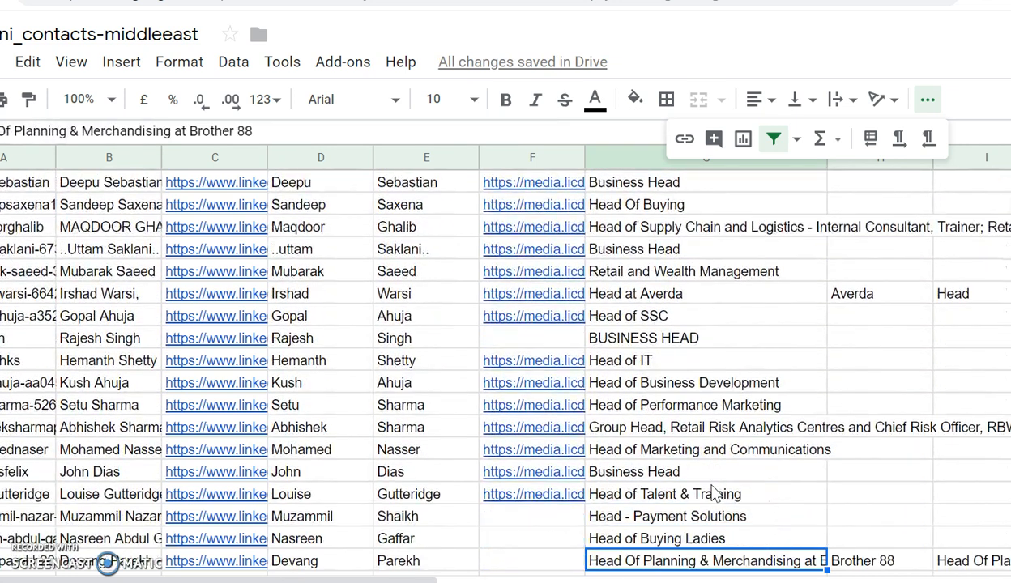
pyautogui.press('Down')
pyautogui.press('Down')
pyautogui.press('Down')
pyautogui.press('Down')
pyautogui.press('Down')
pyautogui.press('Down')
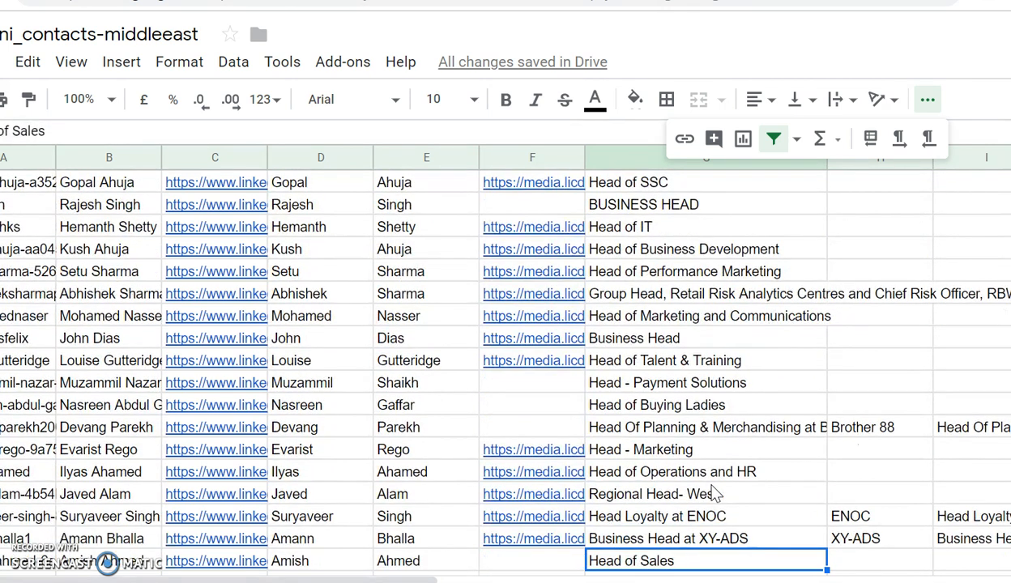
pyautogui.press('Down')
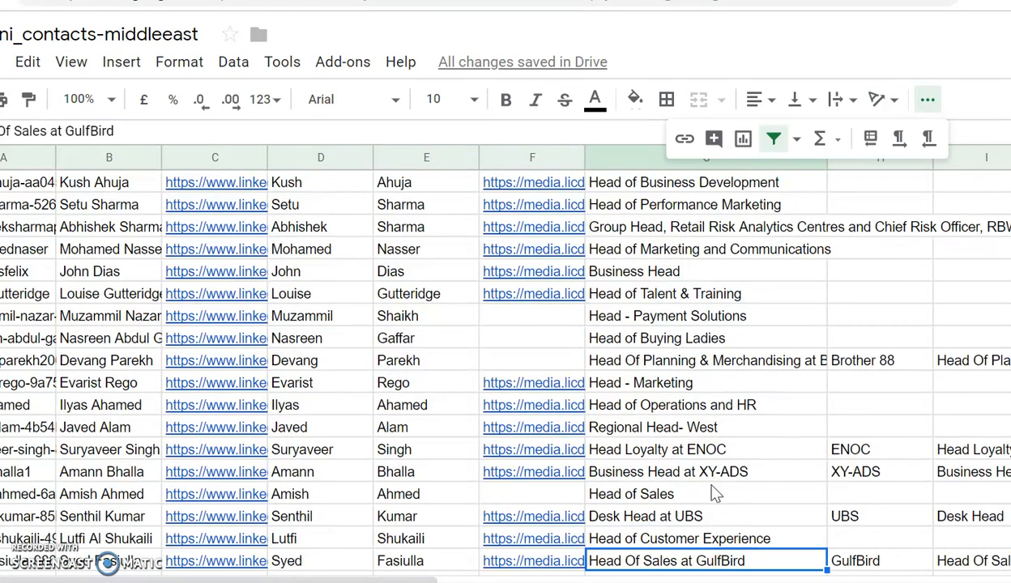
pyautogui.press('Down')
pyautogui.press('Down')
pyautogui.press('Down')
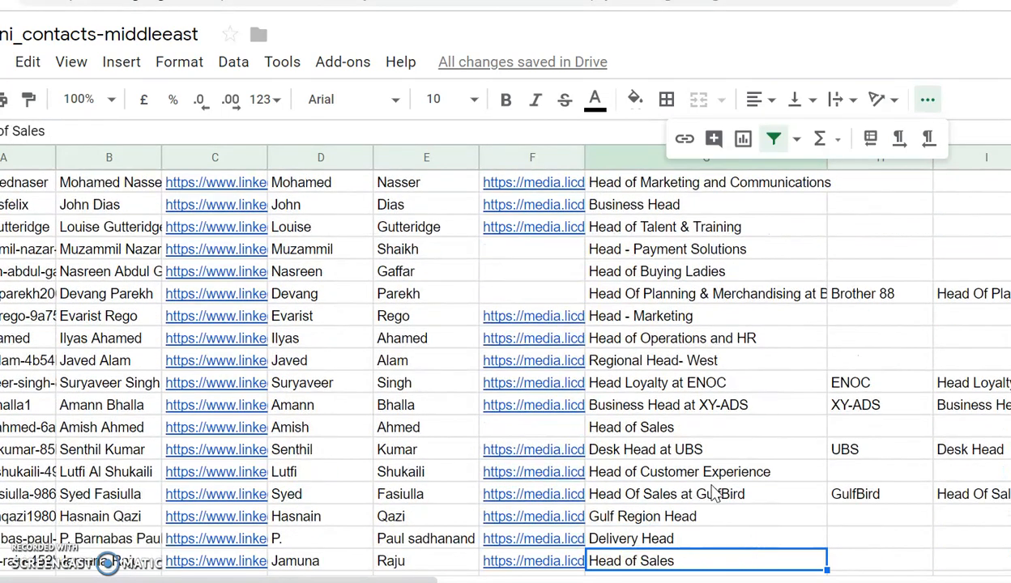
pyautogui.press('Down')
pyautogui.press('Down')
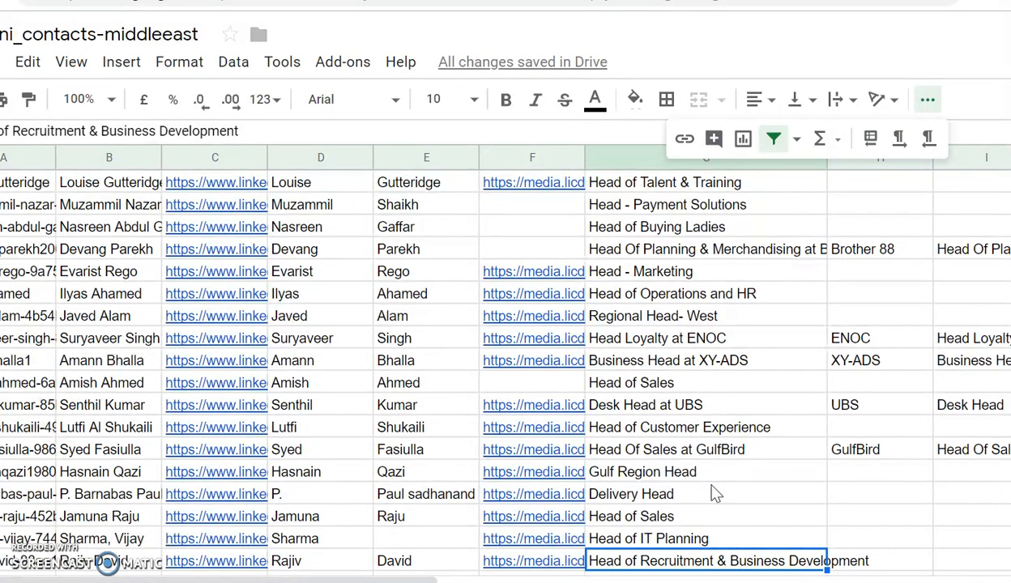
pyautogui.press('Down')
pyautogui.press('Down')
pyautogui.press('Down')
pyautogui.press('Down')
pyautogui.press('Down')
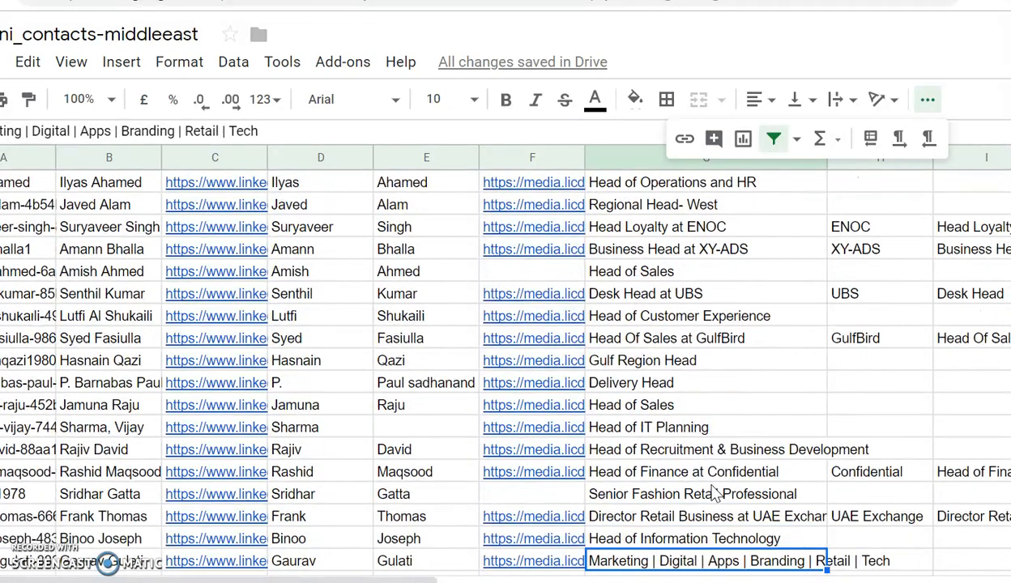
pyautogui.press('Down')
pyautogui.press('Down')
pyautogui.press('Down')
pyautogui.press('Down')
pyautogui.press('Down')
pyautogui.press('Down')
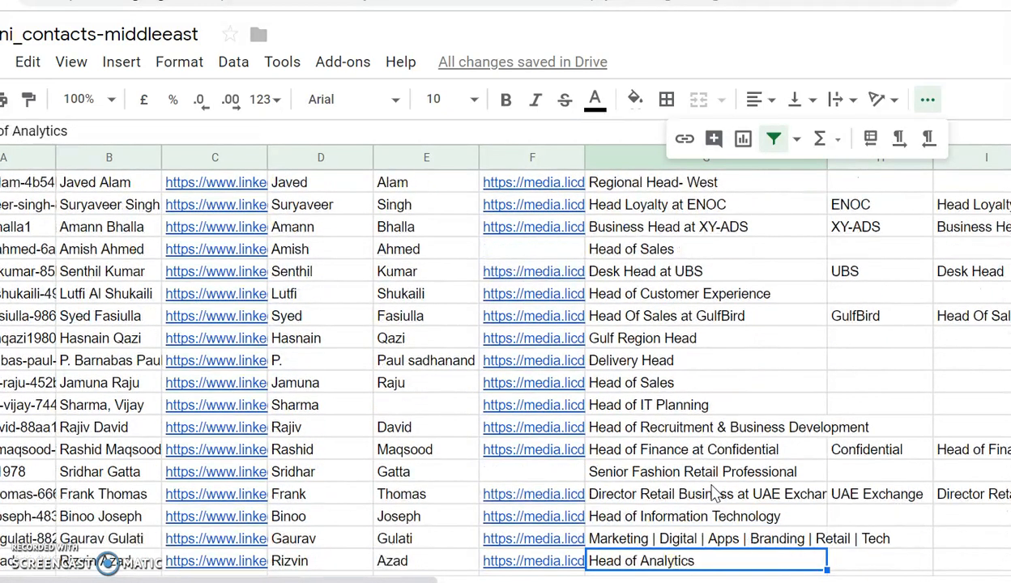
pyautogui.press('Down')
pyautogui.press('Down')
pyautogui.press('Down')
pyautogui.press('Down')
pyautogui.press('Down')
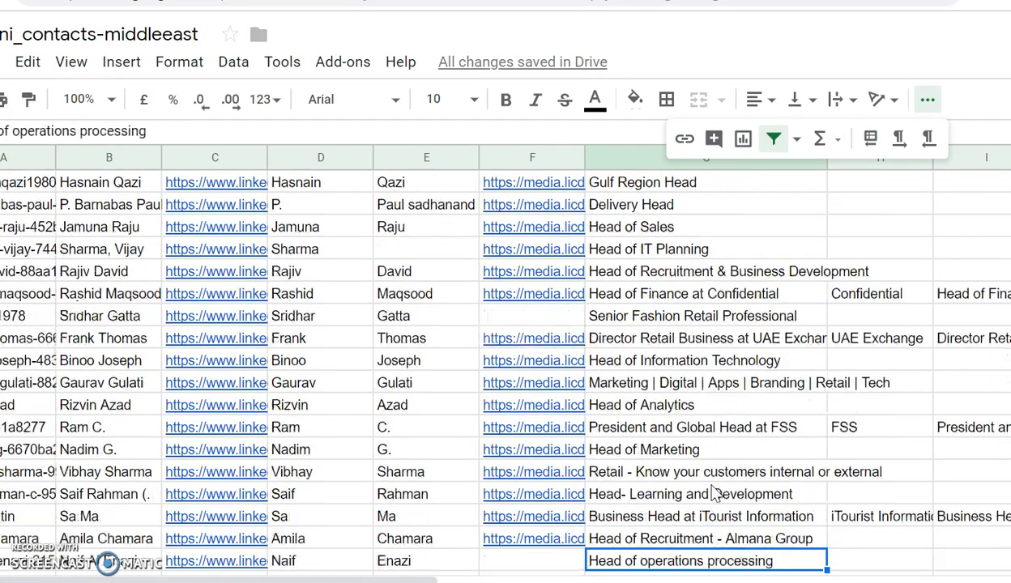
pyautogui.press('Down')
pyautogui.press('Down')
pyautogui.press('Down')
pyautogui.press('Down')
pyautogui.press('Down')
pyautogui.press('Down')
pyautogui.press('Down')
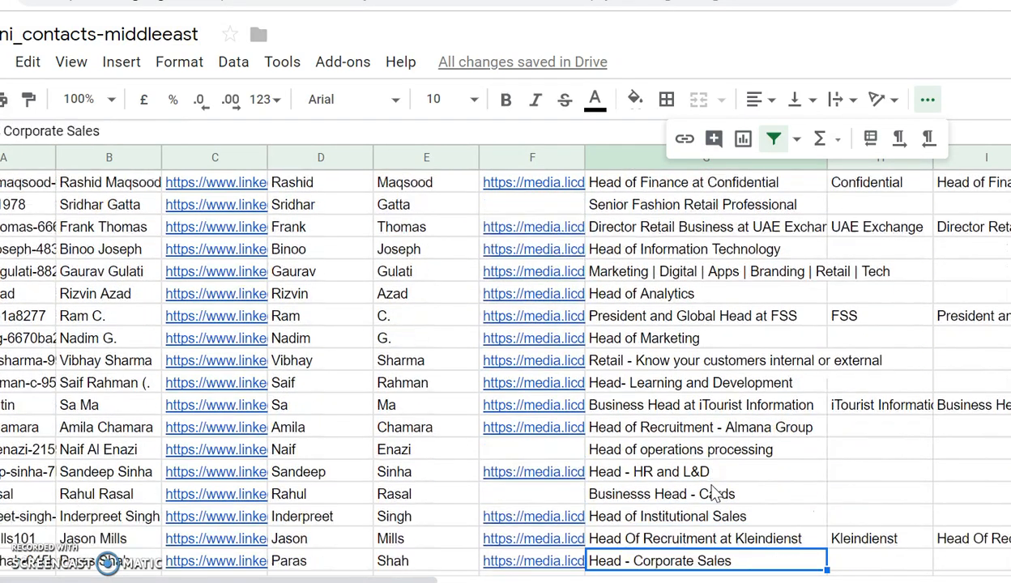
pyautogui.press('Down')
pyautogui.press('Down')
pyautogui.press('Down')
pyautogui.press('Down')
pyautogui.press('Down')
pyautogui.press('Down')
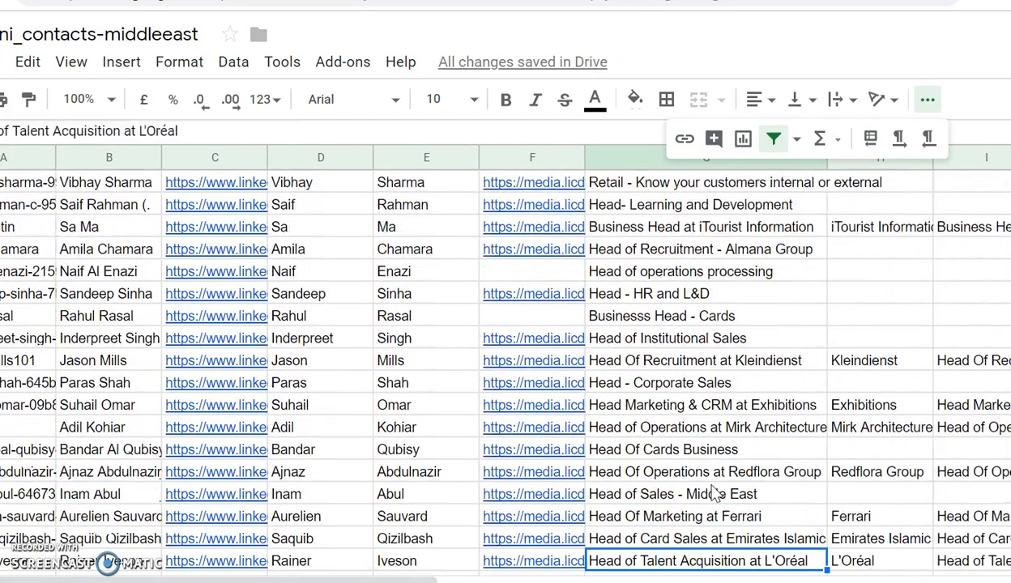
pyautogui.press('Down')
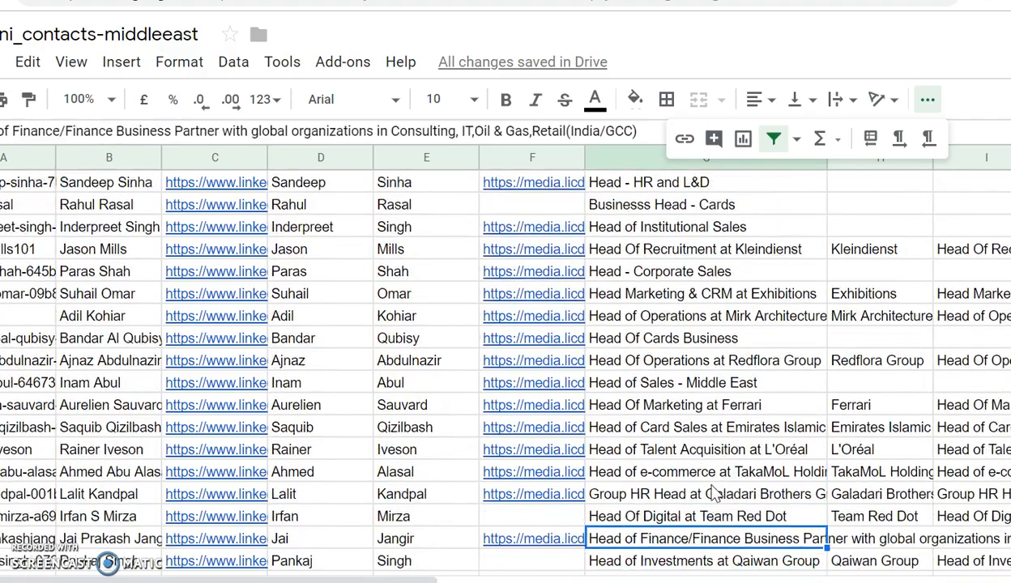
# Step: Filter the Title column by the condition "Text contains" with the value "marketing" and apply it
pyautogui.press('Up')
pyautogui.press('Up')
pyautogui.press('Up')
pyautogui.press('Up')
pyautogui.press('Up')
pyautogui.press('Up')
pyautogui.press('Up')
pyautogui.press('Up')
pyautogui.press('Up')
pyautogui.press('Up')
pyautogui.press('Up')
pyautogui.press('Up')
pyautogui.press('Up')
pyautogui.press('Up')
pyautogui.press('Up')
pyautogui.press('Up')
pyautogui.press('Up')
pyautogui.press('Up')
pyautogui.press('Up')
pyautogui.press('Up')
pyautogui.press('Up')
pyautogui.press('Up')
pyautogui.press('Up')
pyautogui.press('Up')
pyautogui.press('Up')
pyautogui.press('Up')
pyautogui.press('Up')
pyautogui.press('Up')
pyautogui.press('Up')
pyautogui.press('Up')
pyautogui.press('Up')
pyautogui.press('Up')
pyautogui.press('Up')
pyautogui.press('Up')
pyautogui.press('Up')
pyautogui.press('Up')
pyautogui.press('Up')
pyautogui.press('Up')
pyautogui.press('Up')
pyautogui.press('Up')
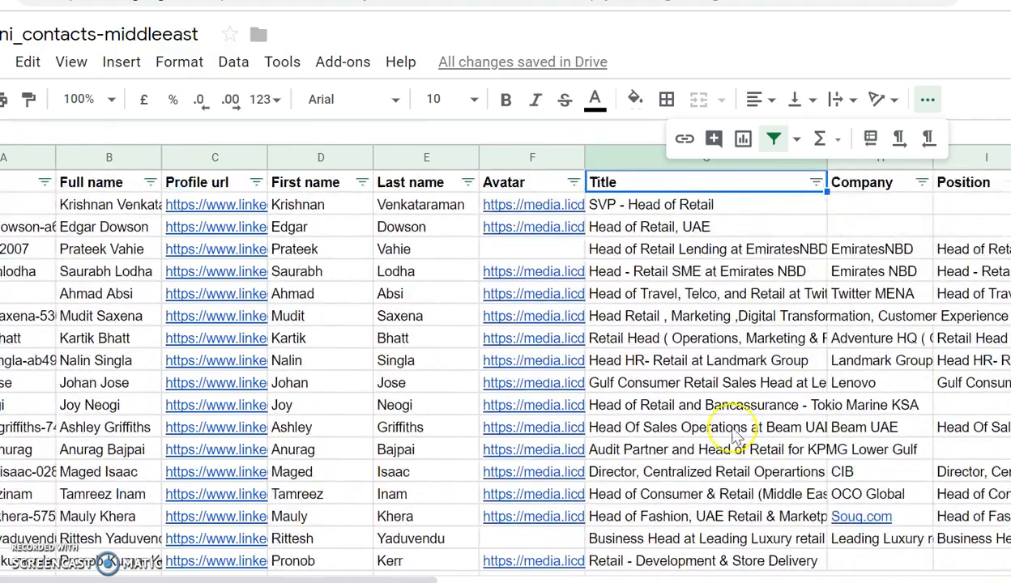
pyautogui.click(816, 182)
pyautogui.click(713, 296)
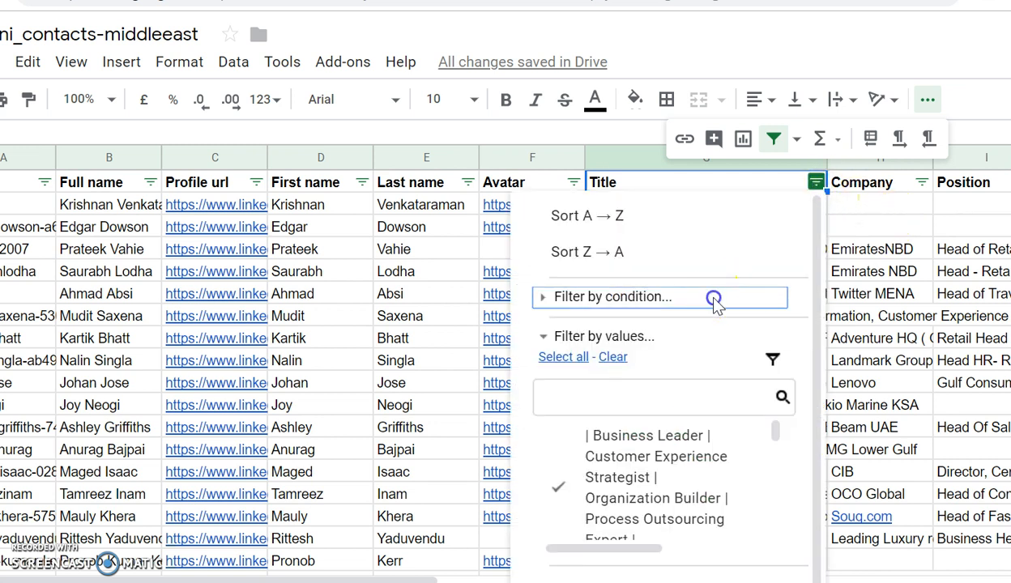
pyautogui.scroll(-1, 660, 352)
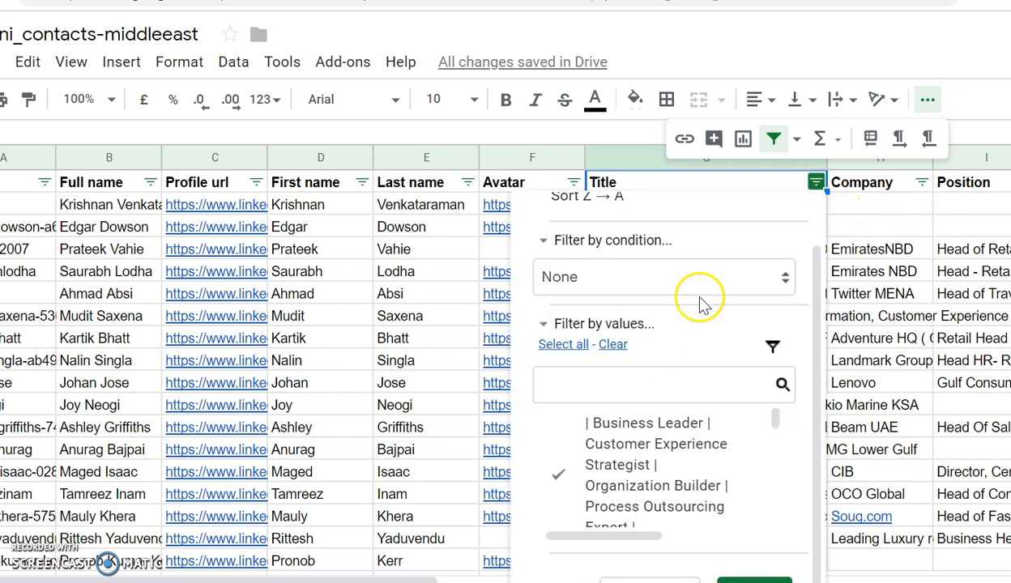
pyautogui.click(729, 279)
pyautogui.click(665, 397)
pyautogui.click(640, 324)
pyautogui.write('marketing')
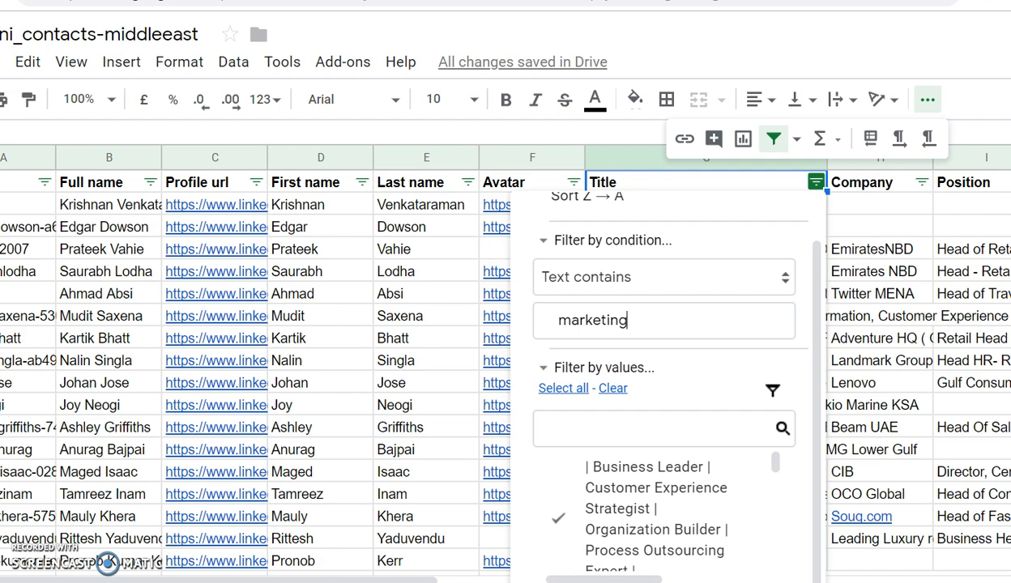
pyautogui.press('Return')
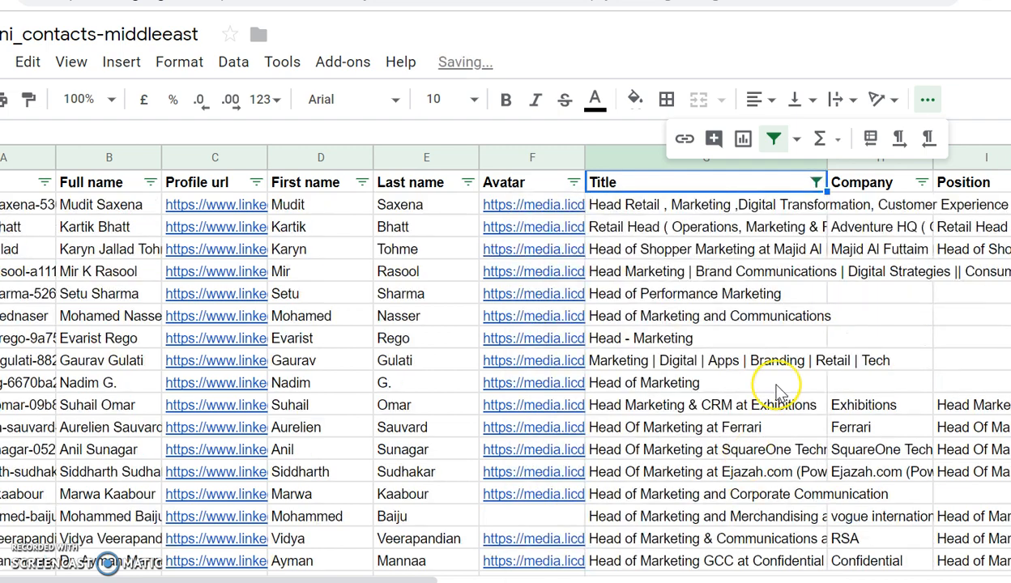
# Step: Look through the titles that match the "marketing" filter in the Title column, down to the end of the contact list
pyautogui.press('Down')
pyautogui.press('Down')
pyautogui.press('Down')
pyautogui.press('Down')
pyautogui.press('Down')
pyautogui.press('Down')
pyautogui.press('Down')
pyautogui.press('Down')
pyautogui.press('Down')
pyautogui.press('Down')
pyautogui.press('Down')
pyautogui.press('Down')
pyautogui.press('Down')
pyautogui.press('Down')
pyautogui.press('Down')
pyautogui.press('Down')
pyautogui.press('Down')
pyautogui.press('Down')
pyautogui.press('Down')
pyautogui.press('Down')
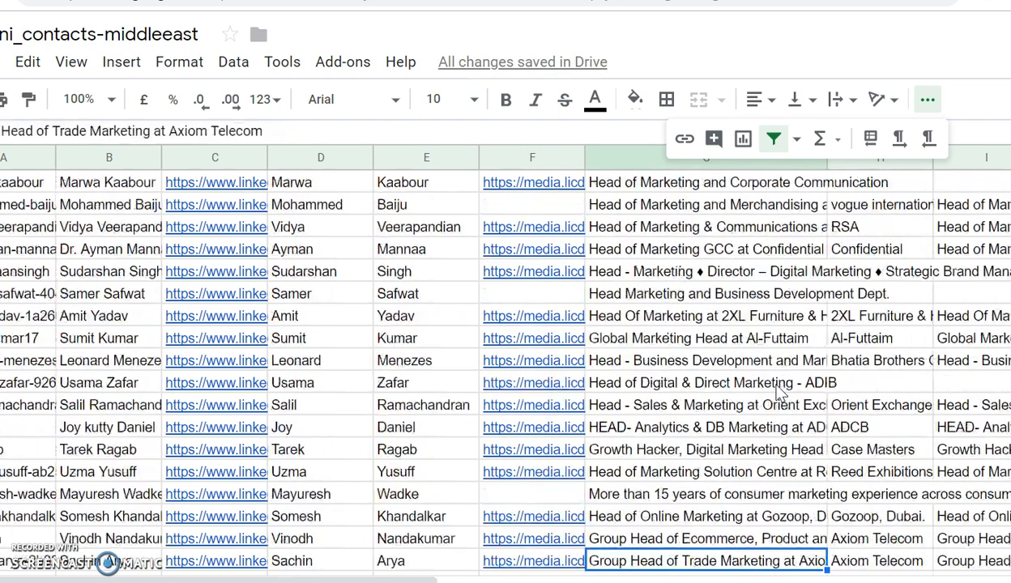
pyautogui.press('Down')
pyautogui.press('Down')
pyautogui.press('Down')
pyautogui.press('Down')
pyautogui.press('Down')
pyautogui.press('Down')
pyautogui.press('Down')
pyautogui.press('Down')
pyautogui.press('Down')
pyautogui.press('Down')
pyautogui.press('Down')
pyautogui.press('Down')
pyautogui.press('Down')
pyautogui.press('Down')
pyautogui.press('Down')
pyautogui.press('Down')
pyautogui.press('Down')
pyautogui.press('Down')
pyautogui.press('Down')
pyautogui.press('Down')
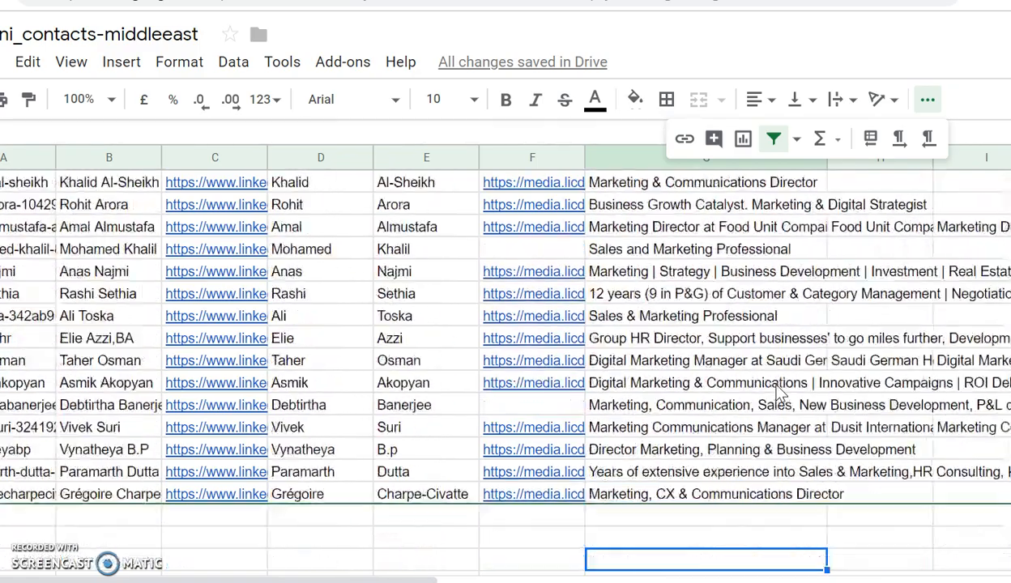
pyautogui.press('Down')
pyautogui.press('Down')
pyautogui.press('Down')
pyautogui.press('Down')
pyautogui.press('Down')
pyautogui.press('Down')
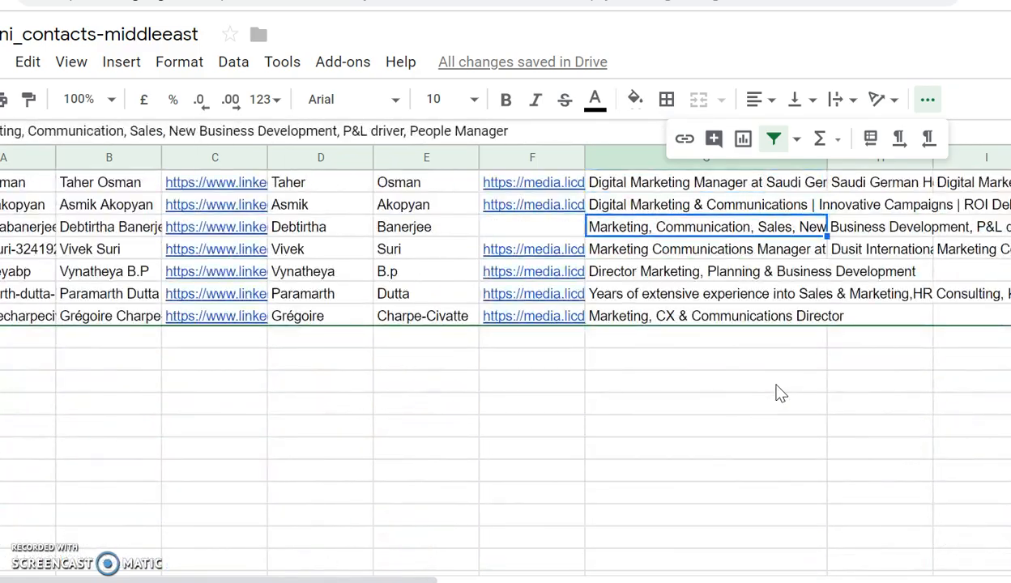
pyautogui.hotkey('shift', 'Up')
pyautogui.hotkey('shift', 'Up')
pyautogui.hotkey('shift', 'Up')
pyautogui.hotkey('shift', 'Up')
pyautogui.hotkey('shift', 'Up')
pyautogui.hotkey('shift', 'Up')
pyautogui.hotkey('shift', 'Up')
pyautogui.hotkey('shift', 'Up')
pyautogui.hotkey('shift', 'Up')
pyautogui.hotkey('shift', 'Up')
pyautogui.hotkey('shift', 'Up')
pyautogui.hotkey('shift', 'Up')
pyautogui.hotkey('shift', 'Up')
pyautogui.hotkey('shift', 'Up')
pyautogui.hotkey('shift', 'Up')
pyautogui.hotkey('shift', 'Up')
pyautogui.hotkey('shift', 'Up')
pyautogui.hotkey('shift', 'Up')
pyautogui.hotkey('shift', 'Up')
pyautogui.hotkey('shift', 'Up')
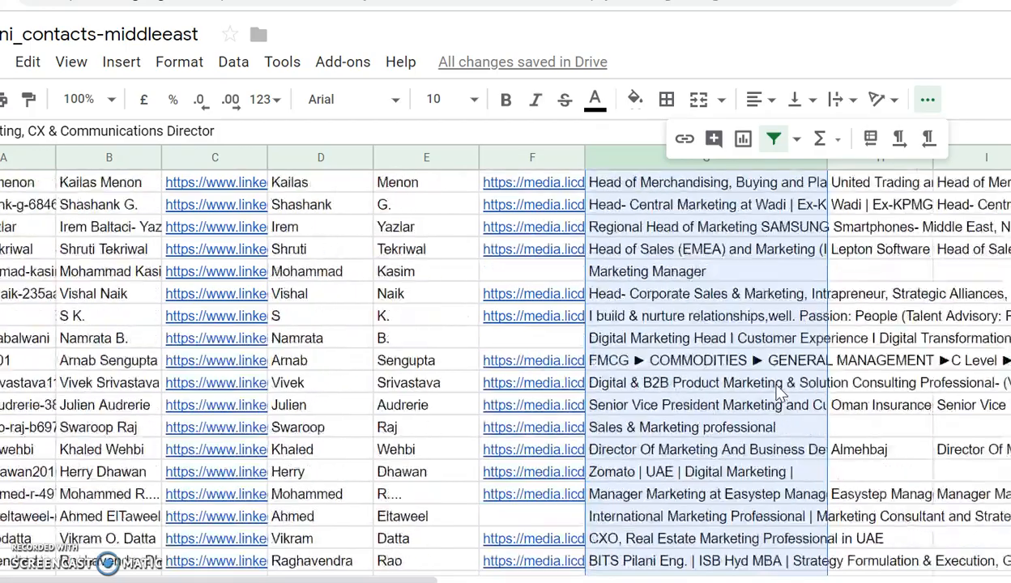
pyautogui.hotkey('shift', 'Up')
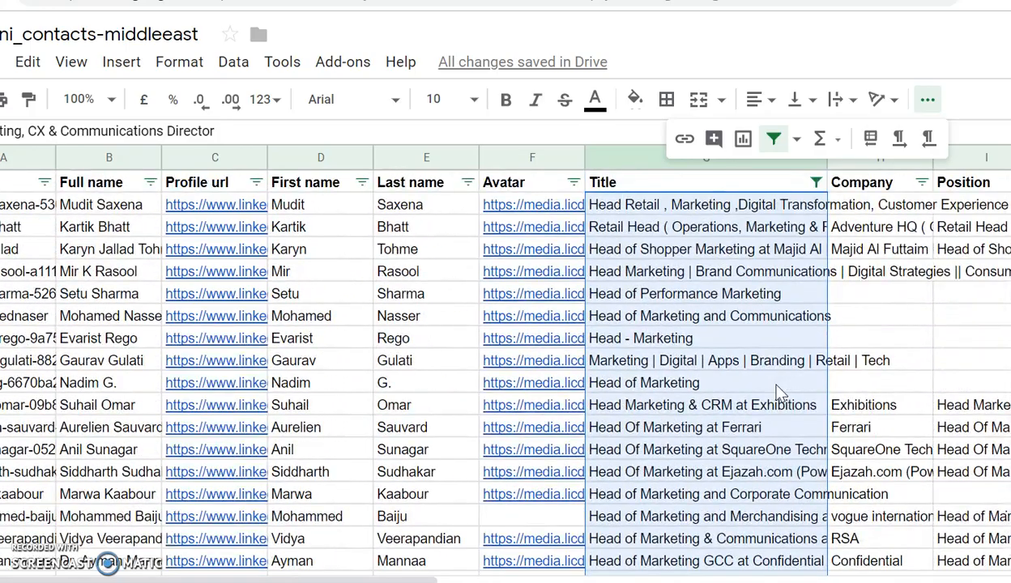
pyautogui.press('Left')
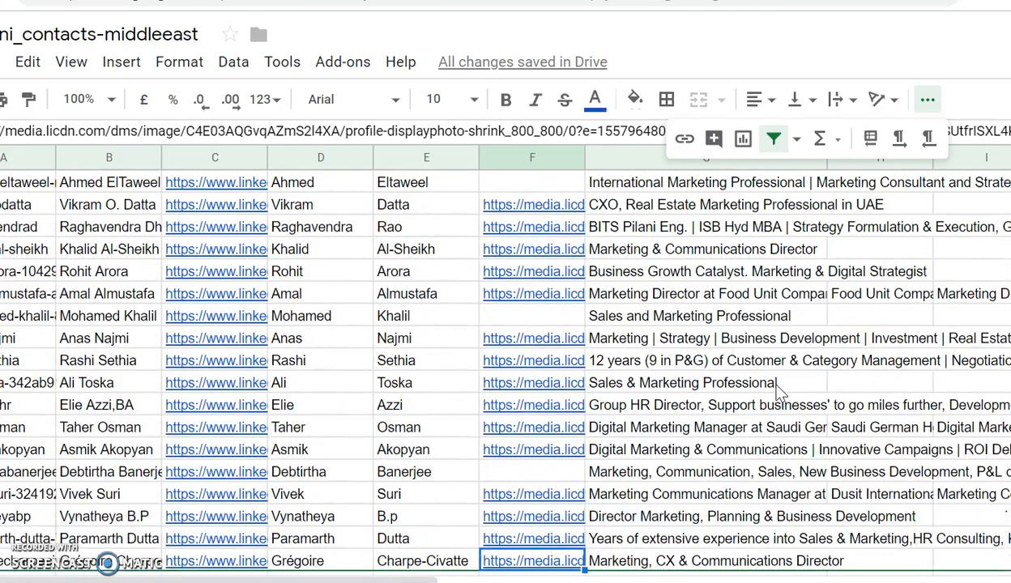
# Step: Select all marketing-filtered contacts including the header row, from the first column through Position, and copy them
pyautogui.press('Right')
pyautogui.press('Up')
pyautogui.press('Up')
pyautogui.press('Up')
pyautogui.press('Up')
pyautogui.press('Up')
pyautogui.press('Up')
pyautogui.press('Up')
pyautogui.press('Up')
pyautogui.press('Up')
pyautogui.press('Up')
pyautogui.press('Up')
pyautogui.press('Up')
pyautogui.press('Up')
pyautogui.press('Up')
pyautogui.press('Up')
pyautogui.press('Up')
pyautogui.press('Up')
pyautogui.press('Up')
pyautogui.press('Up')
pyautogui.press('Up')
pyautogui.press('Up')
pyautogui.press('Up')
pyautogui.press('Up')
pyautogui.press('Up')
pyautogui.press('Up')
pyautogui.press('Up')
pyautogui.press('Up')
pyautogui.press('Up')
pyautogui.press('Up')
pyautogui.press('Up')
pyautogui.press('Up')
pyautogui.press('Up')
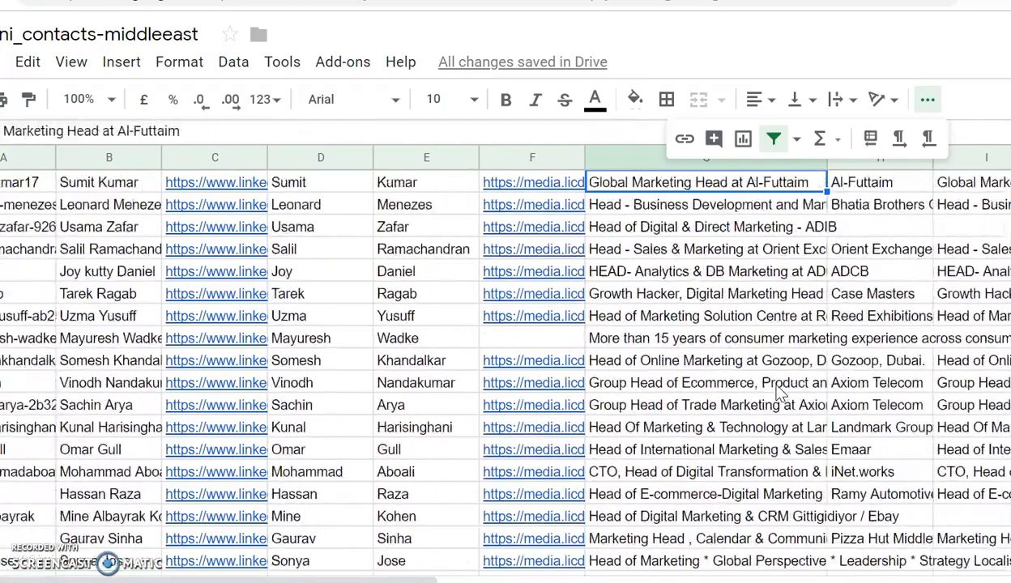
pyautogui.press('Left')
pyautogui.press('Left')
pyautogui.press('Left')
pyautogui.press('Left')
pyautogui.press('Left')
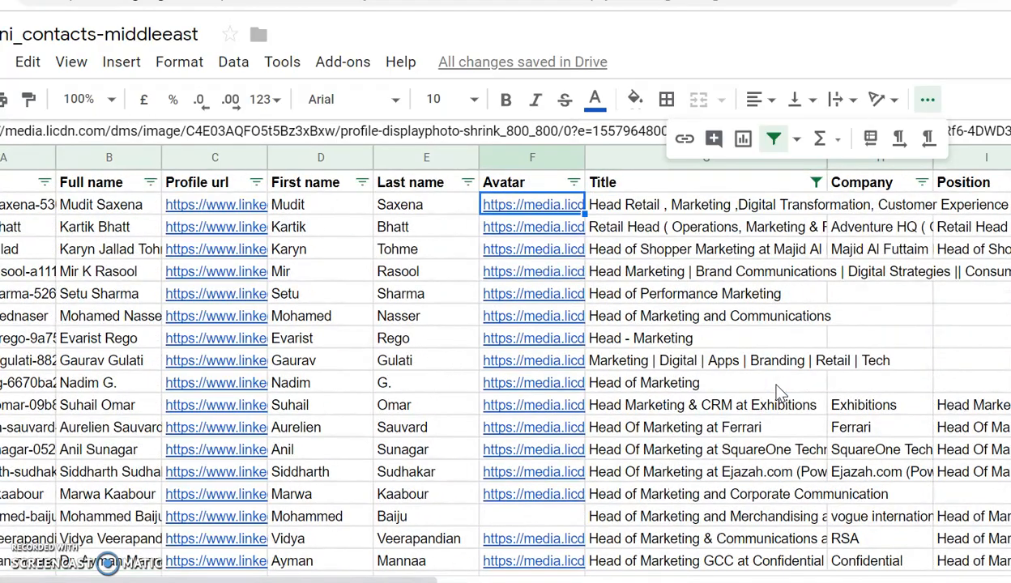
pyautogui.press('Left')
pyautogui.press('Up')
pyautogui.hotkey('shift', 'Right')
pyautogui.hotkey('shift', 'Right')
pyautogui.hotkey('shift', 'Right')
pyautogui.hotkey('shift', 'Right')
pyautogui.hotkey('shift', 'Right')
pyautogui.hotkey('shift', 'Right')
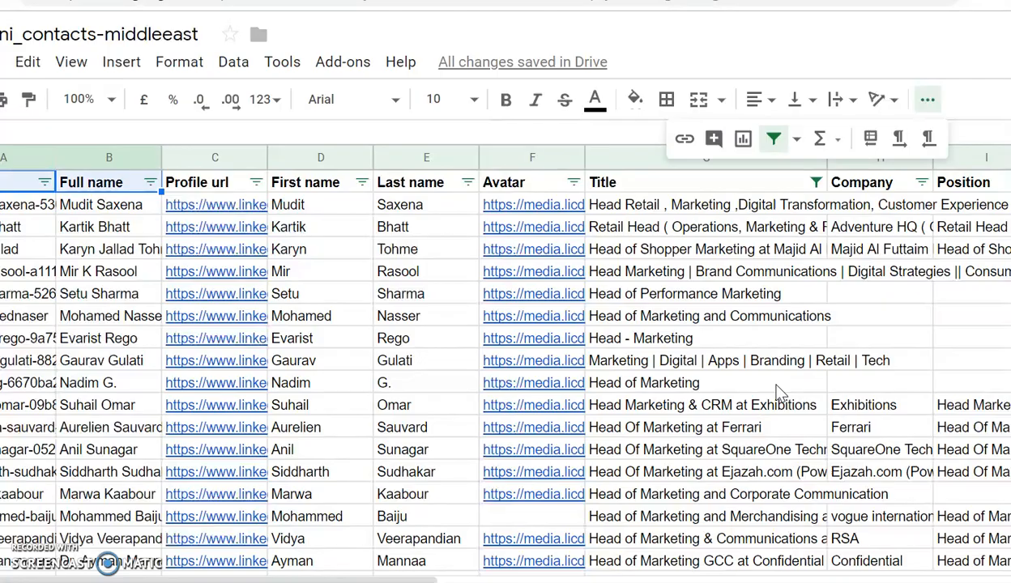
pyautogui.hotkey('shift', 'Down')
pyautogui.hotkey('shift', 'Down')
pyautogui.hotkey('shift', 'Down')
pyautogui.hotkey('shift', 'Down')
pyautogui.hotkey('shift', 'Down')
pyautogui.hotkey('shift', 'Down')
pyautogui.hotkey('shift', 'Down')
pyautogui.hotkey('shift', 'Down')
pyautogui.hotkey('shift', 'Down')
pyautogui.hotkey('shift', 'Down')
pyautogui.hotkey('shift', 'Down')
pyautogui.hotkey('shift', 'Down')
pyautogui.hotkey('shift', 'Down')
pyautogui.hotkey('shift', 'Down')
pyautogui.hotkey('shift', 'Down')
pyautogui.hotkey('shift', 'Down')
pyautogui.hotkey('shift', 'Down')
pyautogui.hotkey('shift', 'Down')
pyautogui.hotkey('shift', 'Down')
pyautogui.hotkey('shift', 'Down')
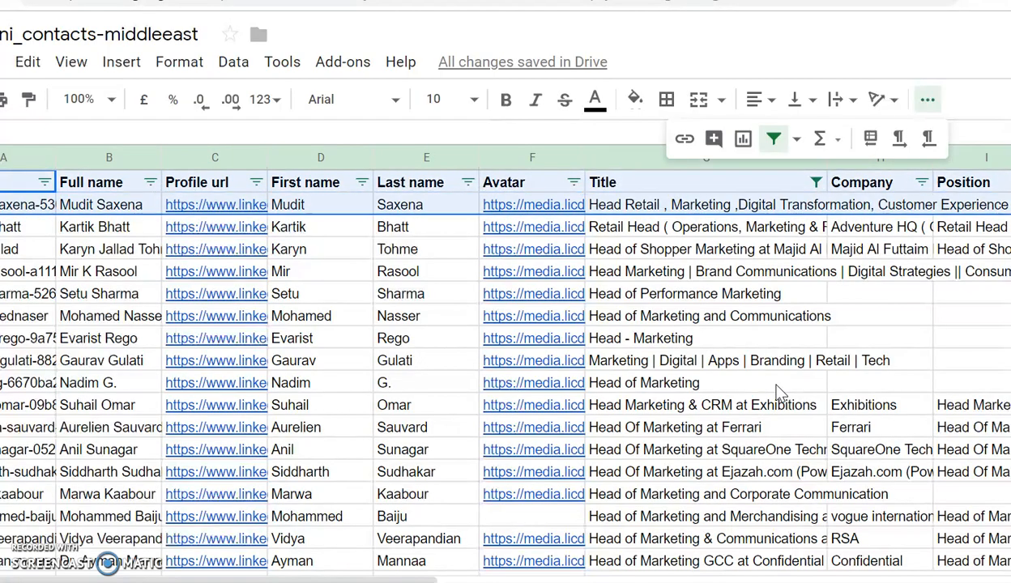
pyautogui.hotkey('shift', 'Down')
pyautogui.hotkey('shift', 'Down')
pyautogui.hotkey('shift', 'Down')
pyautogui.hotkey('shift', 'Down')
pyautogui.hotkey('shift', 'Down')
pyautogui.hotkey('shift', 'Down')
pyautogui.hotkey('shift', 'Down')
pyautogui.hotkey('shift', 'Down')
pyautogui.hotkey('shift', 'Down')
pyautogui.hotkey('shift', 'Down')
pyautogui.hotkey('shift', 'Down')
pyautogui.hotkey('shift', 'Down')
pyautogui.hotkey('shift', 'Down')
pyautogui.hotkey('shift', 'Down')
pyautogui.hotkey('shift', 'Down')
pyautogui.hotkey('shift', 'Down')
pyautogui.hotkey('shift', 'Down')
pyautogui.hotkey('shift', 'Down')
pyautogui.hotkey('shift', 'Down')
pyautogui.hotkey('shift', 'Down')
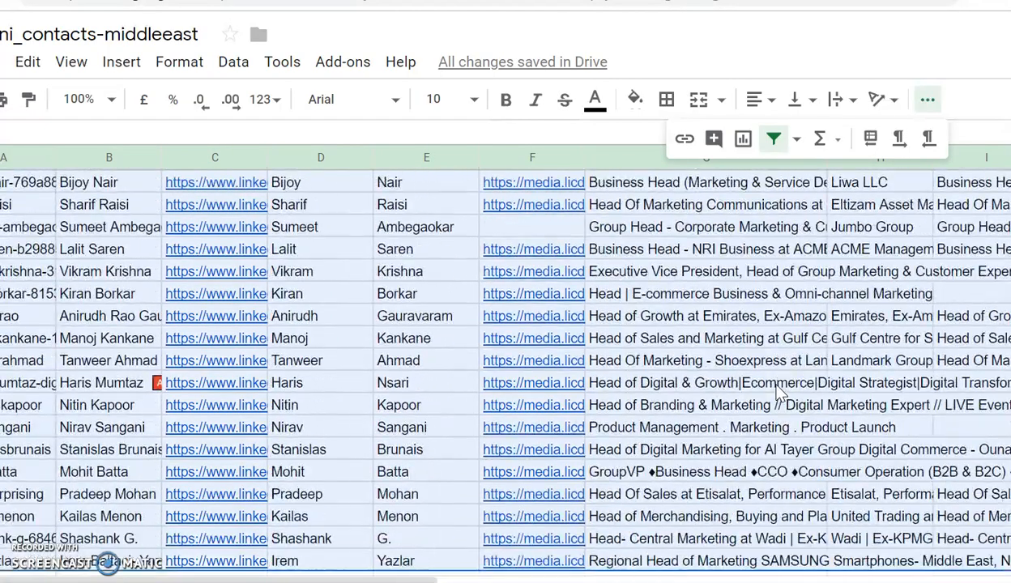
pyautogui.hotkey('shift', 'Down')
pyautogui.hotkey('shift', 'Down')
pyautogui.hotkey('shift', 'Down')
pyautogui.hotkey('shift', 'Down')
pyautogui.hotkey('shift', 'Down')
pyautogui.hotkey('shift', 'Down')
pyautogui.hotkey('shift', 'Down')
pyautogui.hotkey('shift', 'Down')
pyautogui.hotkey('shift', 'Down')
pyautogui.hotkey('shift', 'Down')
pyautogui.hotkey('shift', 'Down')
pyautogui.hotkey('shift', 'Down')
pyautogui.hotkey('shift', 'Down')
pyautogui.hotkey('shift', 'Down')
pyautogui.hotkey('shift', 'Down')
pyautogui.hotkey('shift', 'Down')
pyautogui.hotkey('shift', 'Up')
pyautogui.hotkey('shift', 'Up')
pyautogui.hotkey('shift', 'Up')
pyautogui.hotkey('shift', 'Up')
pyautogui.hotkey('shift', 'Up')
pyautogui.hotkey('shift', 'Up')
pyautogui.hotkey('shift', 'Up')
pyautogui.hotkey('shift', 'Up')
pyautogui.hotkey('shift', 'Up')
pyautogui.hotkey('shift', 'Up')
pyautogui.hotkey('shift', 'Up')
pyautogui.hotkey('shift', 'Up')
pyautogui.hotkey('shift', 'Up')
pyautogui.hotkey('shift', 'Up')
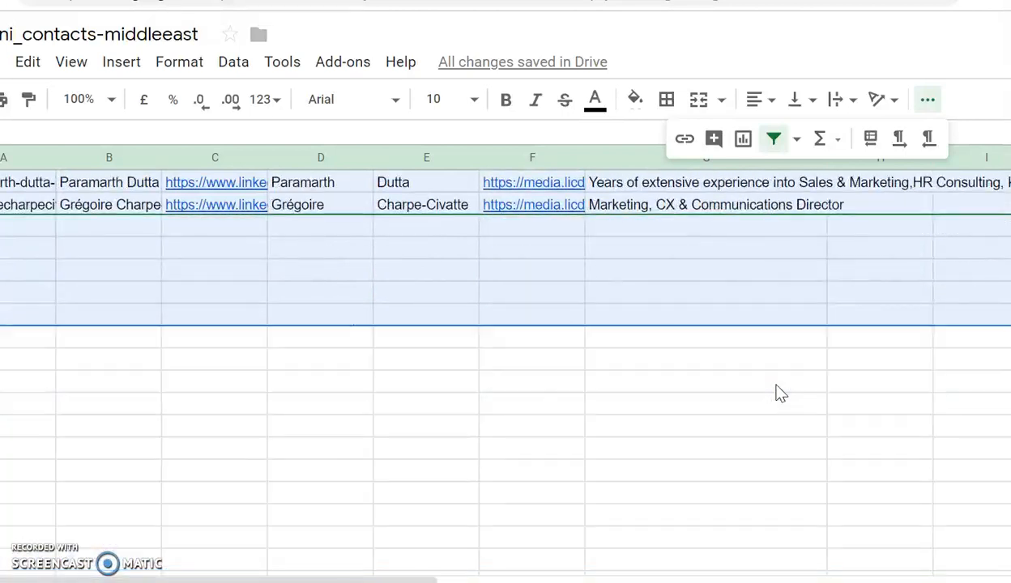
pyautogui.hotkey('ctrl', 'c')
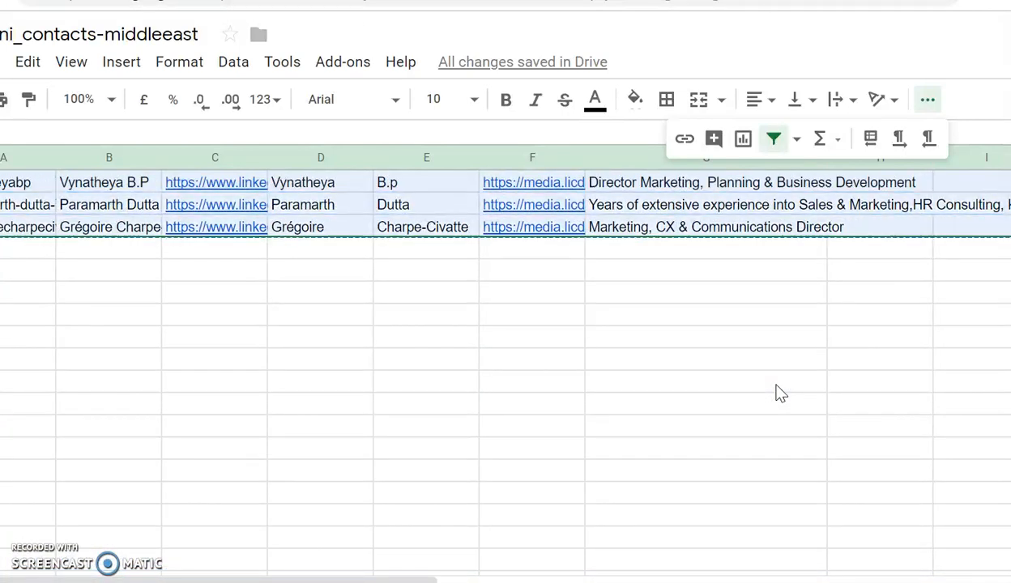
# Step: Paste the copied marketing contacts into a new empty sheet, starting at cell A1
pyautogui.click(2, 580)
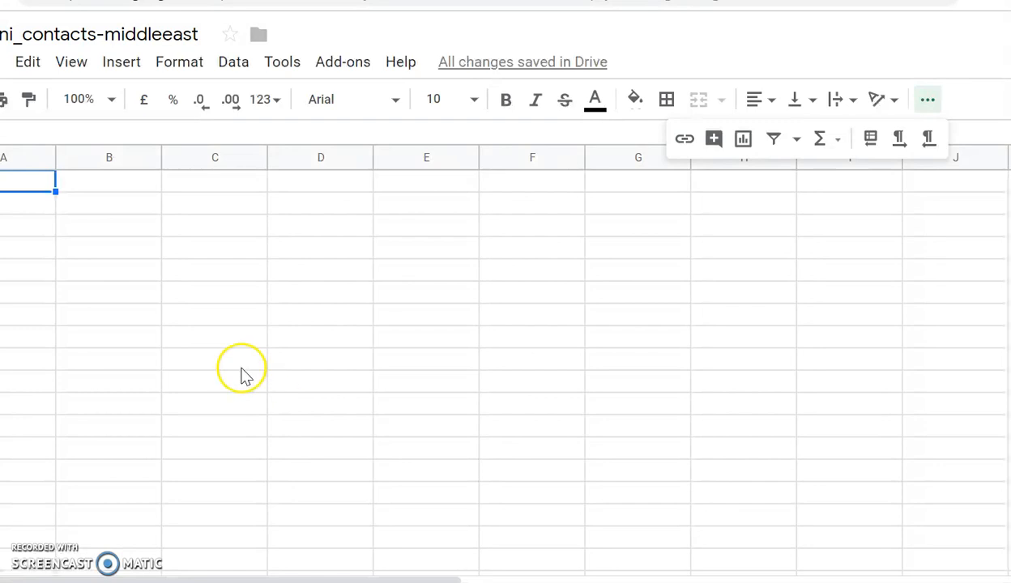
pyautogui.click(143, 311)
pyautogui.click(18, 183)
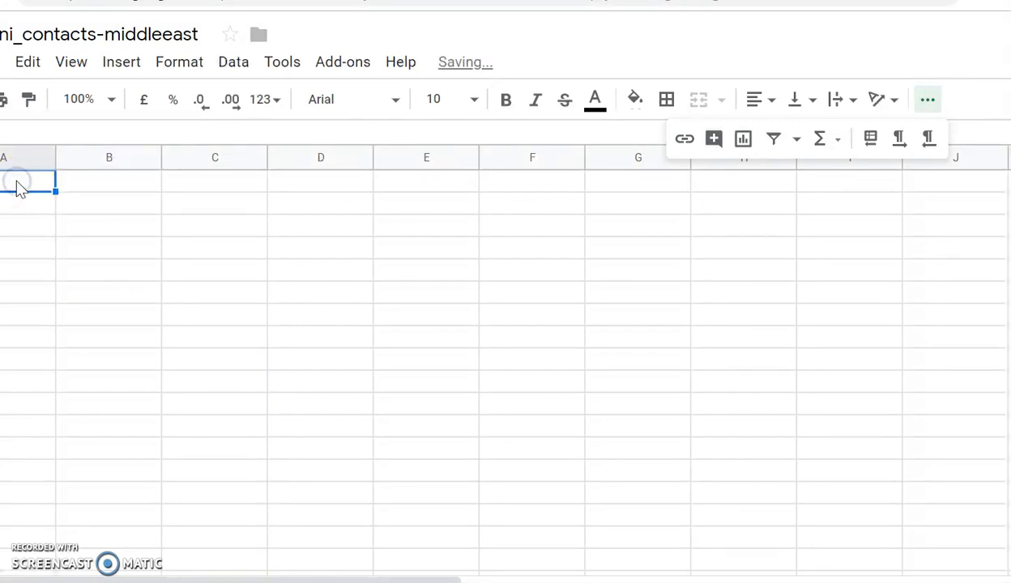
pyautogui.hotkey('ctrl', 'v')
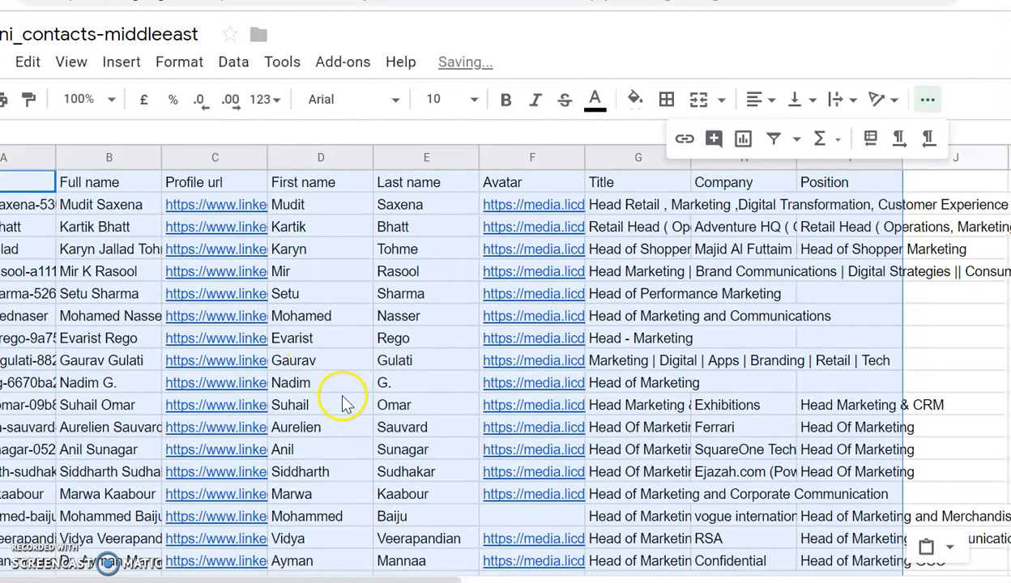
# Step: Return to the filtered contact sheet and change the Title column's "Text contains" filter value to "development"
pyautogui.click(607, 427)
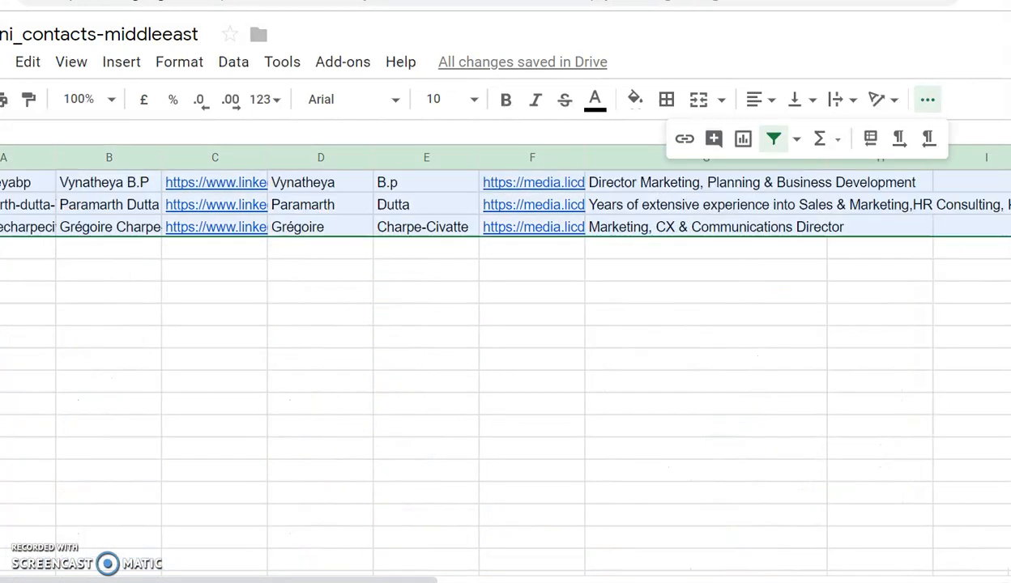
pyautogui.hotkey('ctrl', 'Up')
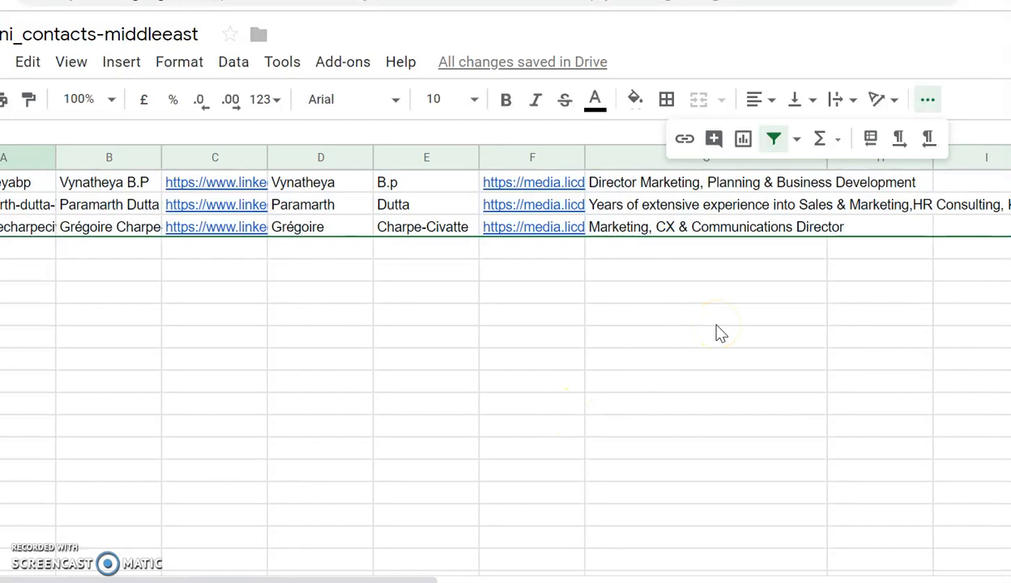
pyautogui.scroll(15, 713, 324)
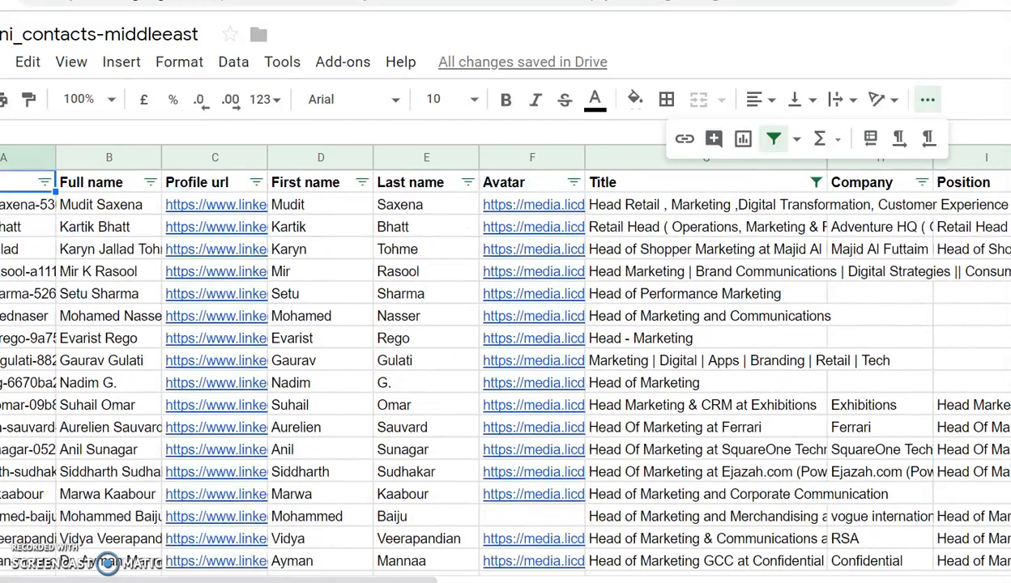
pyautogui.click(816, 183)
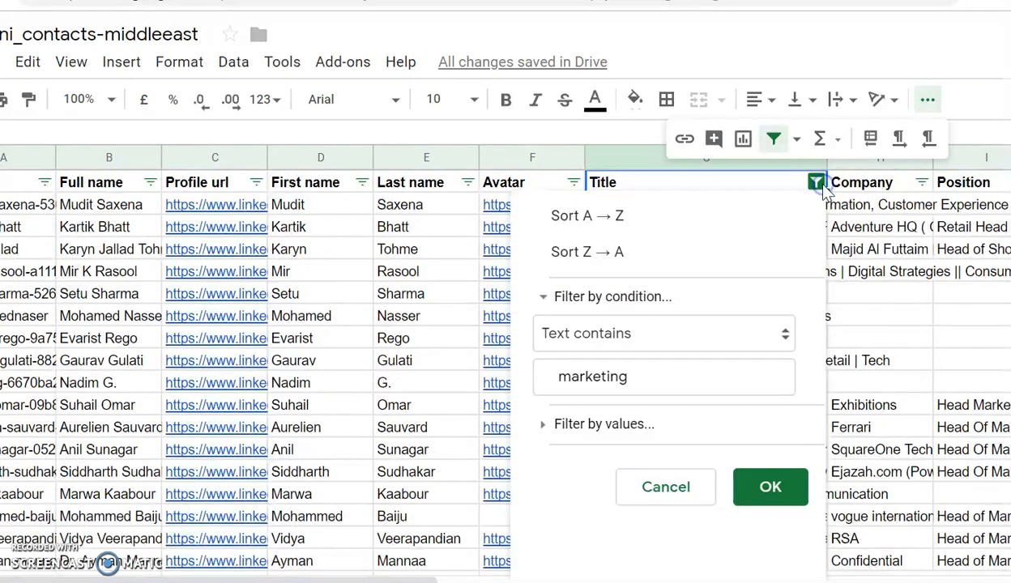
pyautogui.doubleClick(704, 377)
pyautogui.write('devend')
pyautogui.press('BackSpace')
pyautogui.press('BackSpace')
pyautogui.write('lopment')
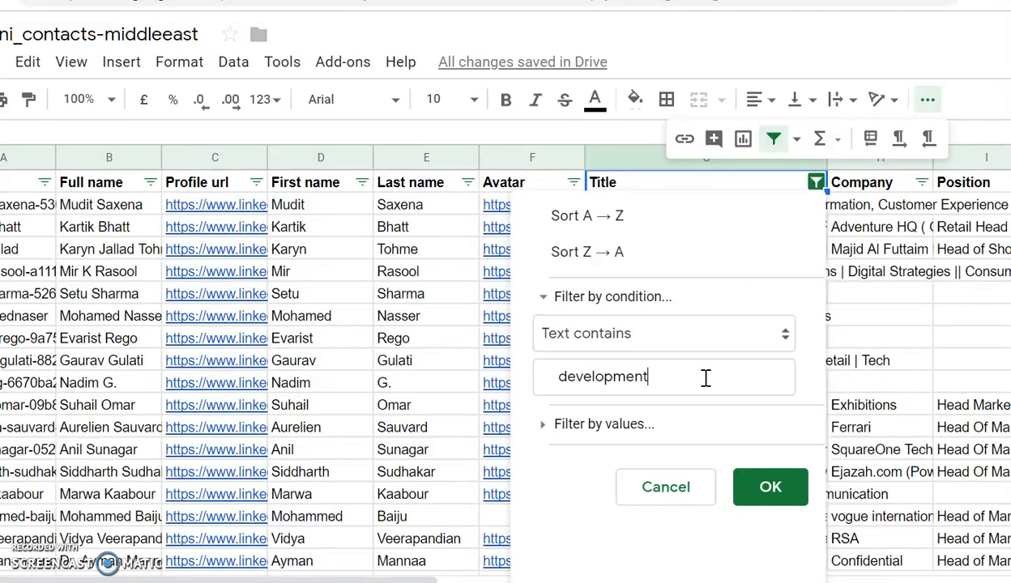
pyautogui.click(773, 497)
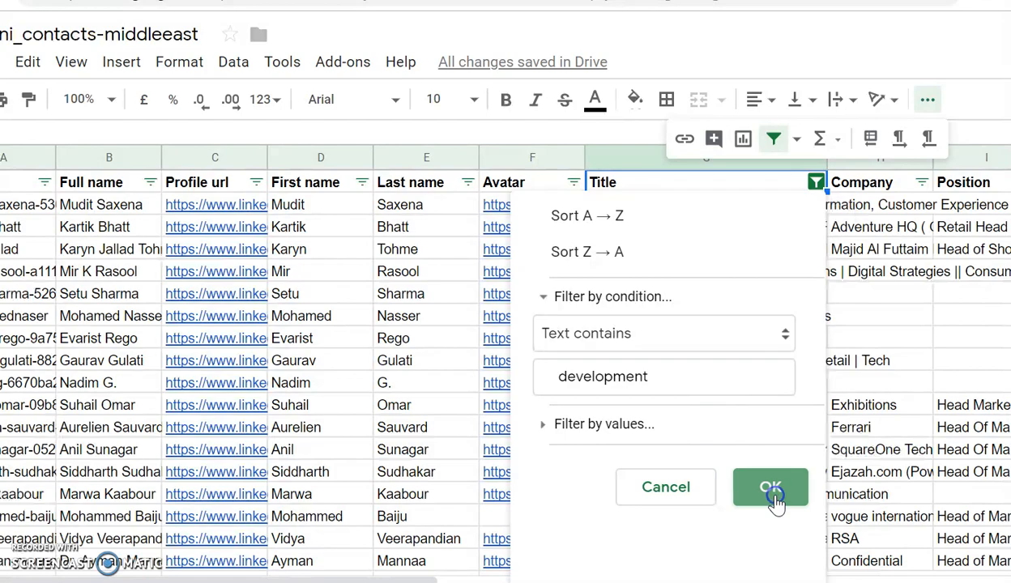
# Step: Look through the titles that match the "development" filter in the Title column, down to the end and back up to the header
pyautogui.press('Down')
pyautogui.press('Down')
pyautogui.press('Down')
pyautogui.press('Down')
pyautogui.press('Down')
pyautogui.press('Down')
pyautogui.press('Down')
pyautogui.press('Down')
pyautogui.press('Down')
pyautogui.press('Down')
pyautogui.press('Down')
pyautogui.press('Down')
pyautogui.press('Down')
pyautogui.press('Down')
pyautogui.press('Down')
pyautogui.press('Down')
pyautogui.press('Down')
pyautogui.press('Down')
pyautogui.press('Down')
pyautogui.press('Down')
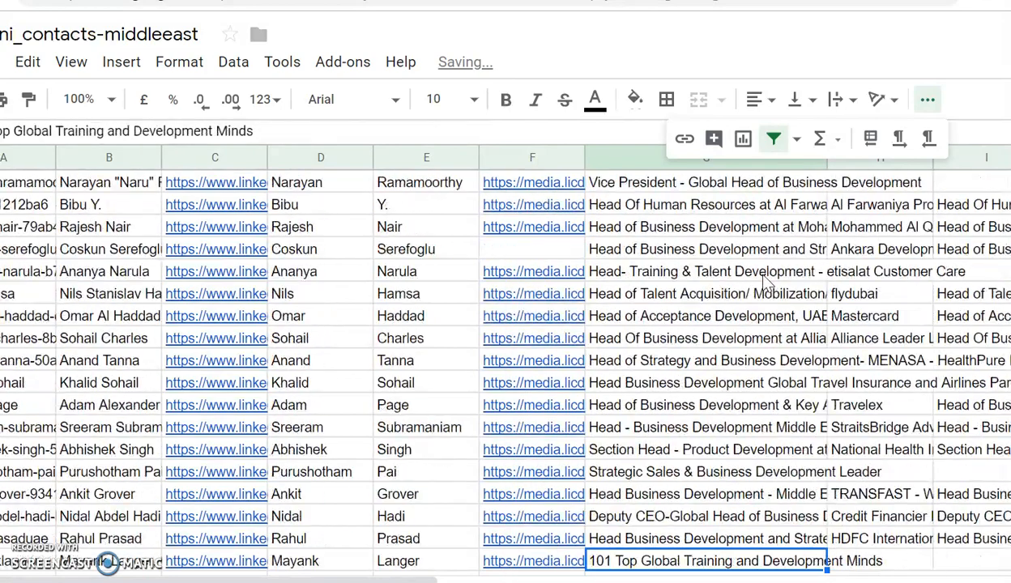
pyautogui.press('Down')
pyautogui.press('Down')
pyautogui.press('Down')
pyautogui.press('Down')
pyautogui.press('Down')
pyautogui.press('Down')
pyautogui.press('Up')
pyautogui.press('Up')
pyautogui.press('Up')
pyautogui.press('Up')
pyautogui.press('Up')
pyautogui.press('Up')
pyautogui.press('Up')
pyautogui.press('Up')
pyautogui.press('Up')
pyautogui.press('Up')
pyautogui.press('Up')
pyautogui.press('Up')
pyautogui.press('Up')
pyautogui.press('Up')
pyautogui.press('Up')
pyautogui.press('Up')
pyautogui.press('Up')
pyautogui.press('Up')
pyautogui.press('Up')
pyautogui.press('Up')
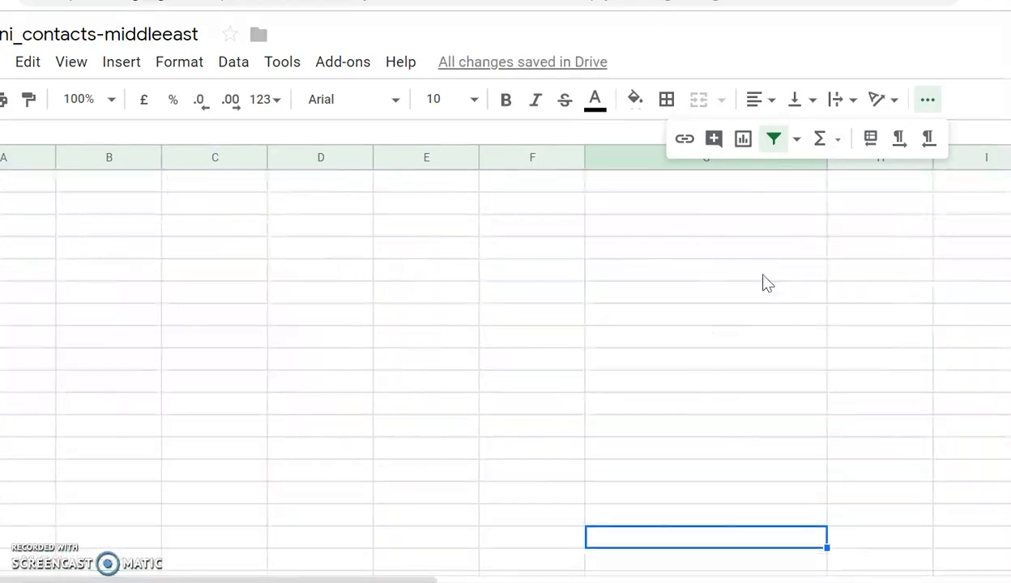
pyautogui.press('Up')
pyautogui.press('Up')
pyautogui.press('Up')
pyautogui.press('Up')
pyautogui.press('Up')
pyautogui.press('Up')
pyautogui.press('Up')
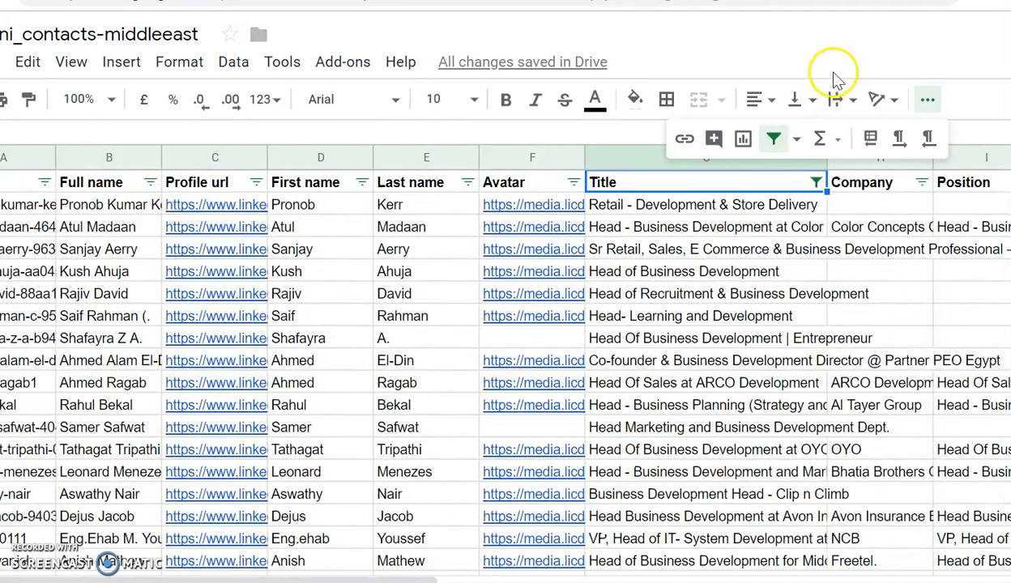
# Step: Try filtering the Title column with the "Text contains" value "logisitics"
pyautogui.click(815, 183)
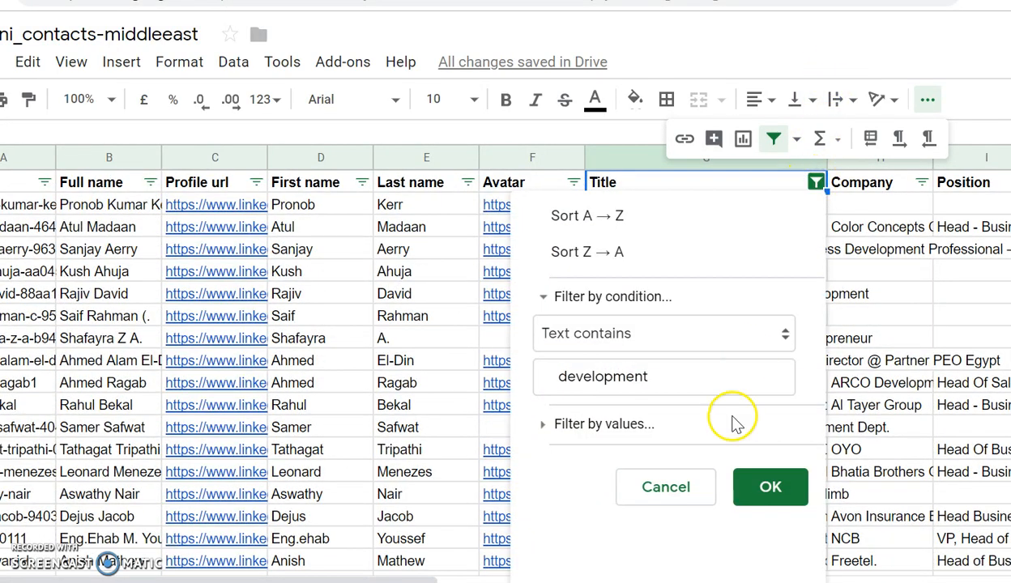
pyautogui.doubleClick(686, 379)
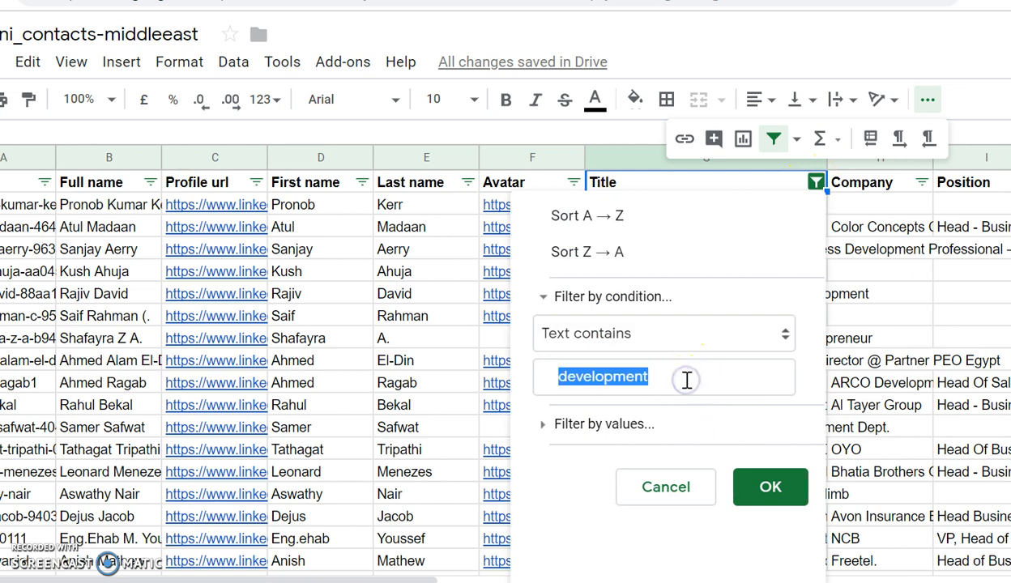
pyautogui.write('logisitics')
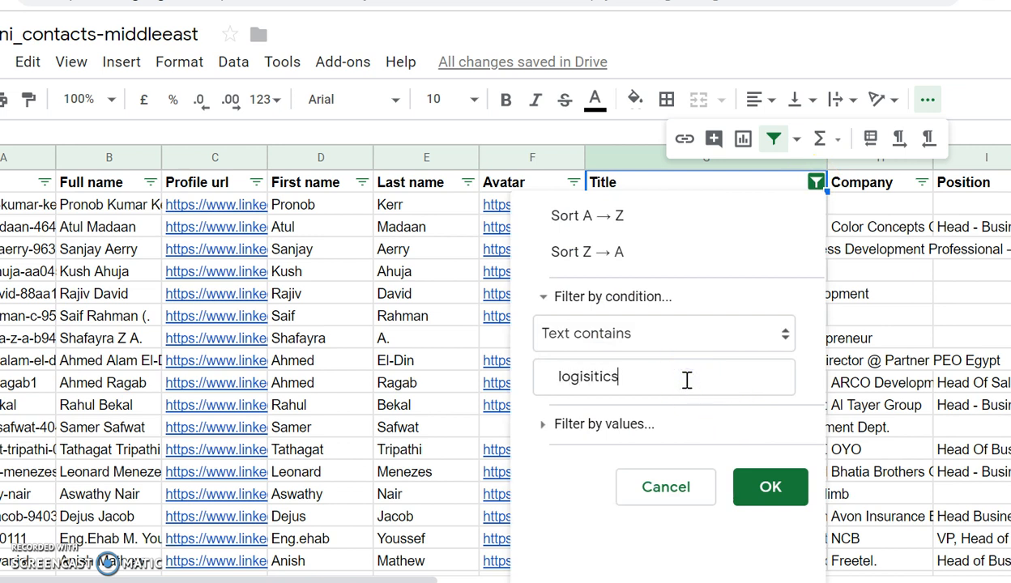
pyautogui.click(770, 484)
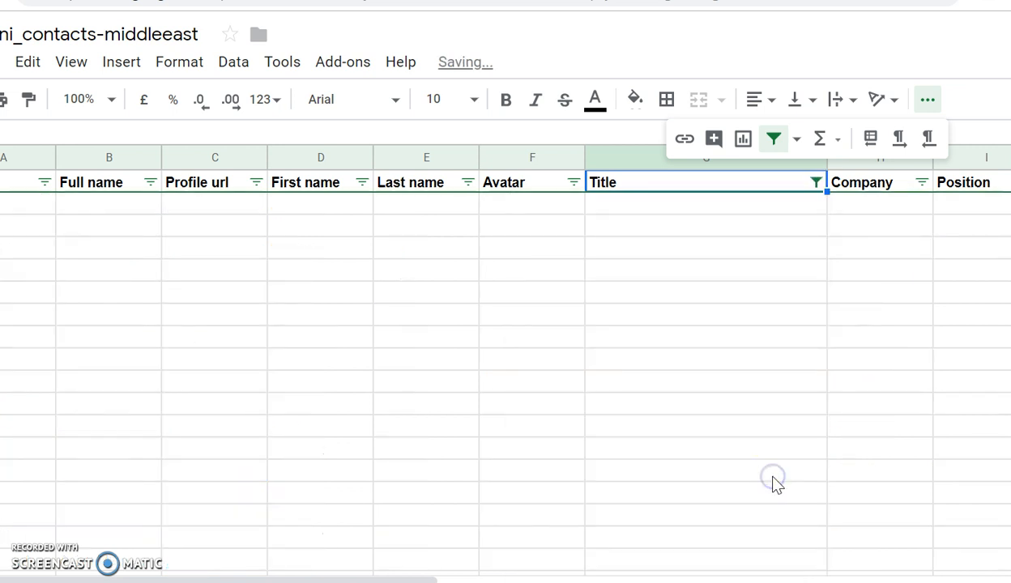
# Step: Clear the Title column's text filter by setting its filter condition to None
pyautogui.click(815, 184)
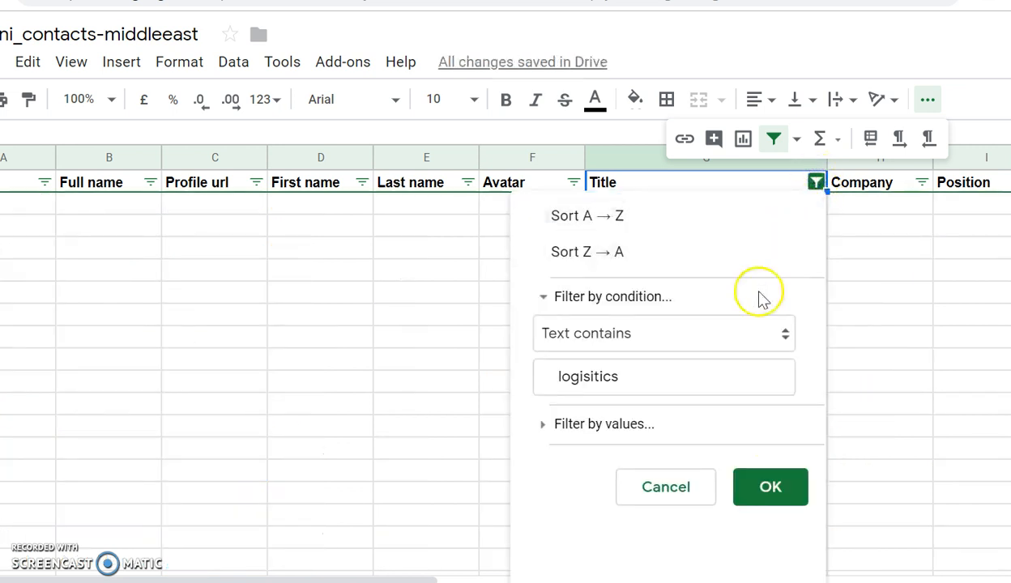
pyautogui.doubleClick(716, 369)
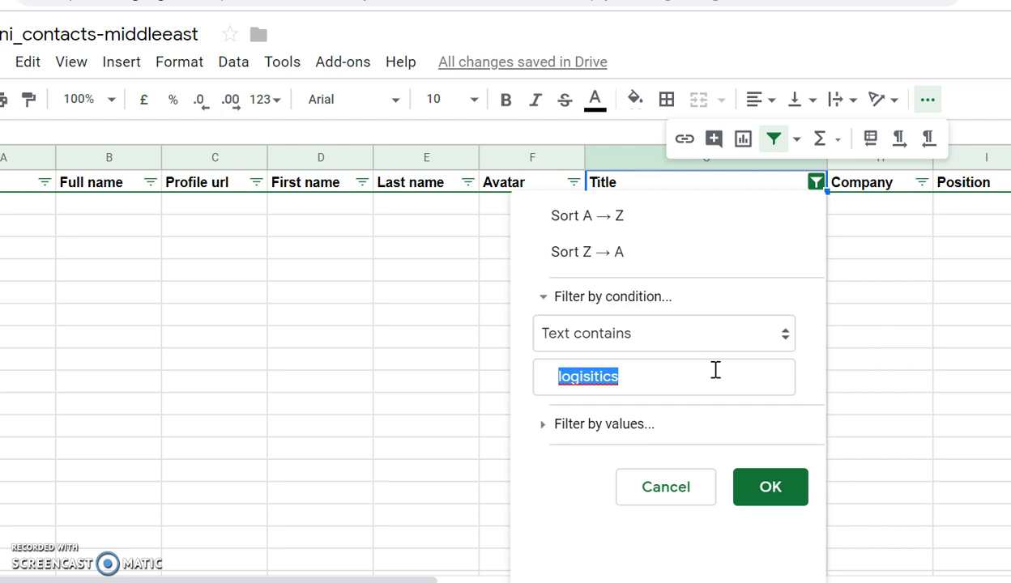
pyautogui.press('BackSpace')
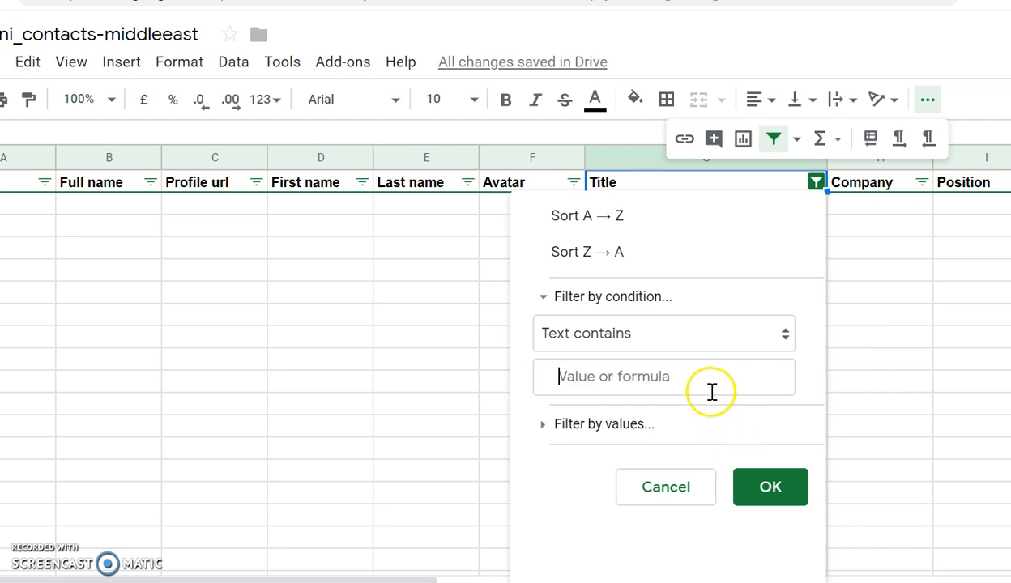
pyautogui.click(717, 336)
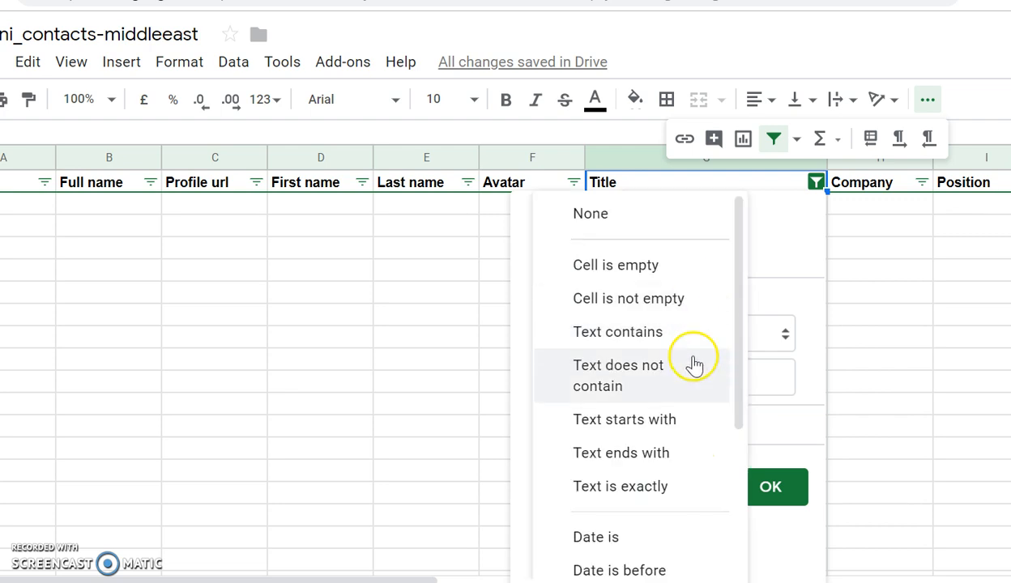
pyautogui.click(670, 217)
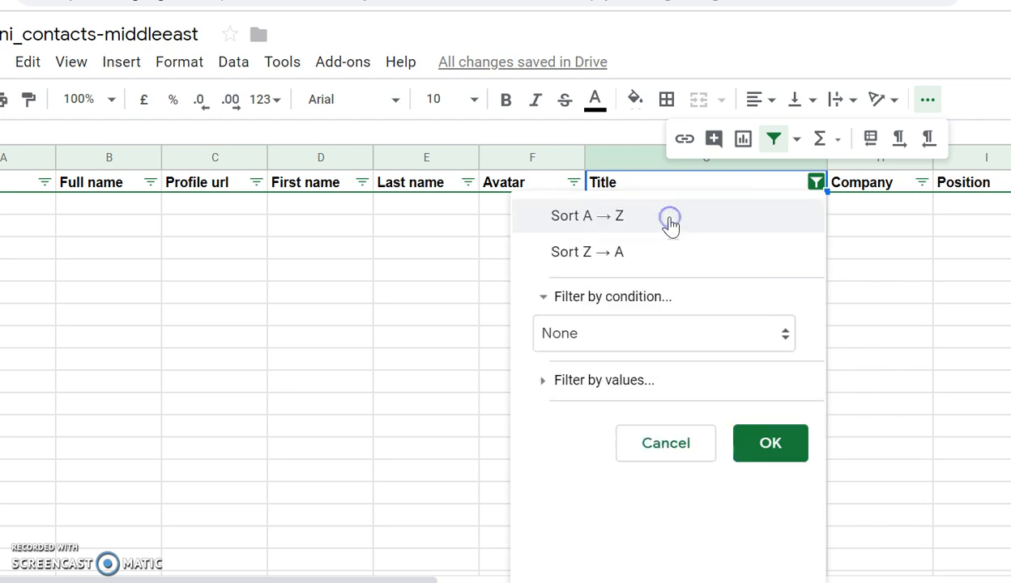
pyautogui.click(759, 443)
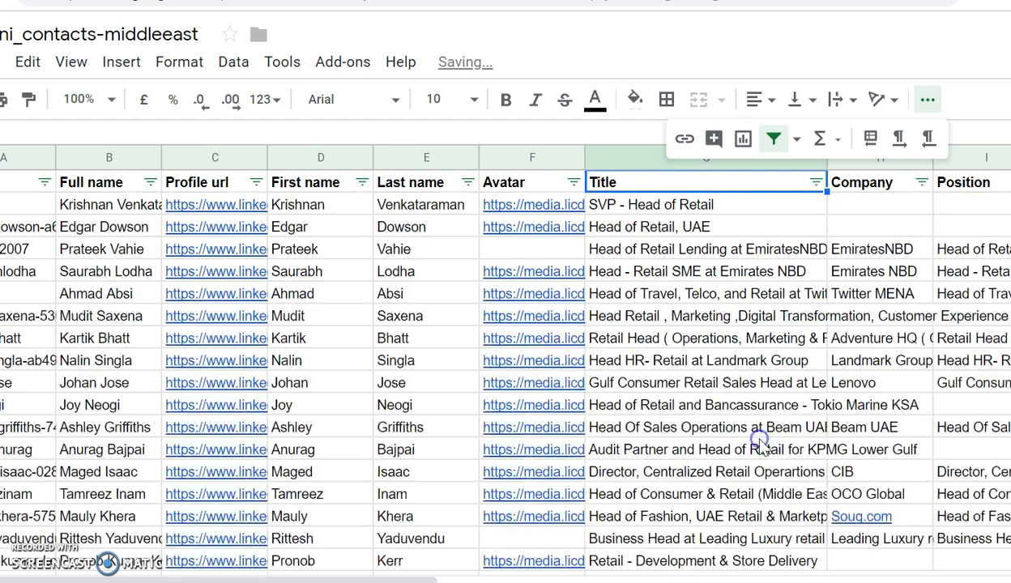
# Step: Look down the unfiltered Title column from the first contacts onward for further job-function keywords to segment by
pyautogui.click(793, 217)
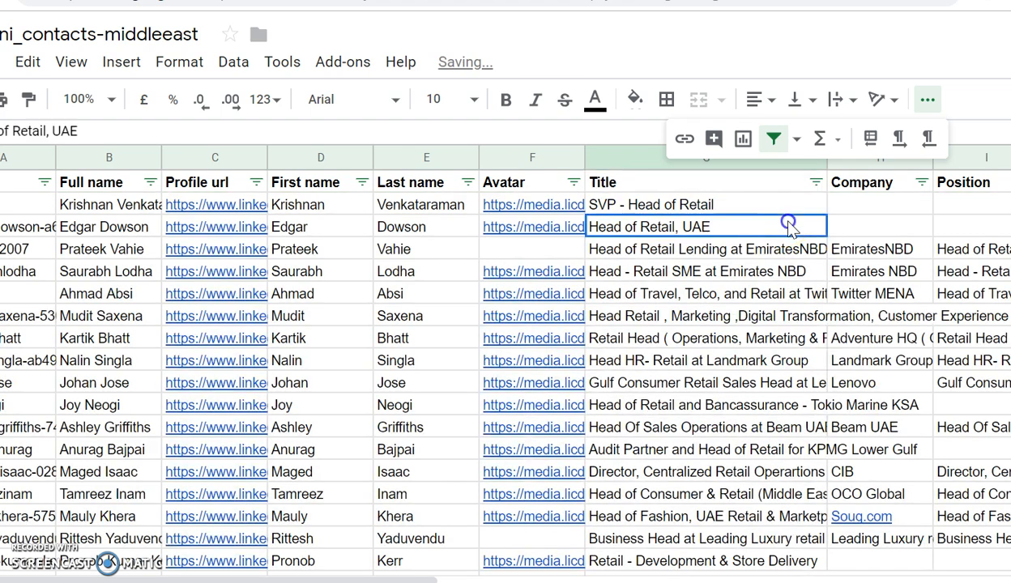
pyautogui.press('Down')
pyautogui.press('Down')
pyautogui.press('Down')
pyautogui.press('Down')
pyautogui.press('Down')
pyautogui.press('Down')
pyautogui.press('Down')
pyautogui.press('Down')
pyautogui.press('Down')
pyautogui.press('Down')
pyautogui.press('Down')
pyautogui.press('Down')
pyautogui.press('Down')
pyautogui.press('Down')
pyautogui.press('Down')
pyautogui.press('Down')
pyautogui.press('Down')
pyautogui.press('Down')
pyautogui.press('Down')
pyautogui.press('Down')
pyautogui.press('Down')
pyautogui.press('Down')
pyautogui.press('Down')
pyautogui.press('Down')
pyautogui.press('Down')
pyautogui.press('Down')
pyautogui.press('Down')
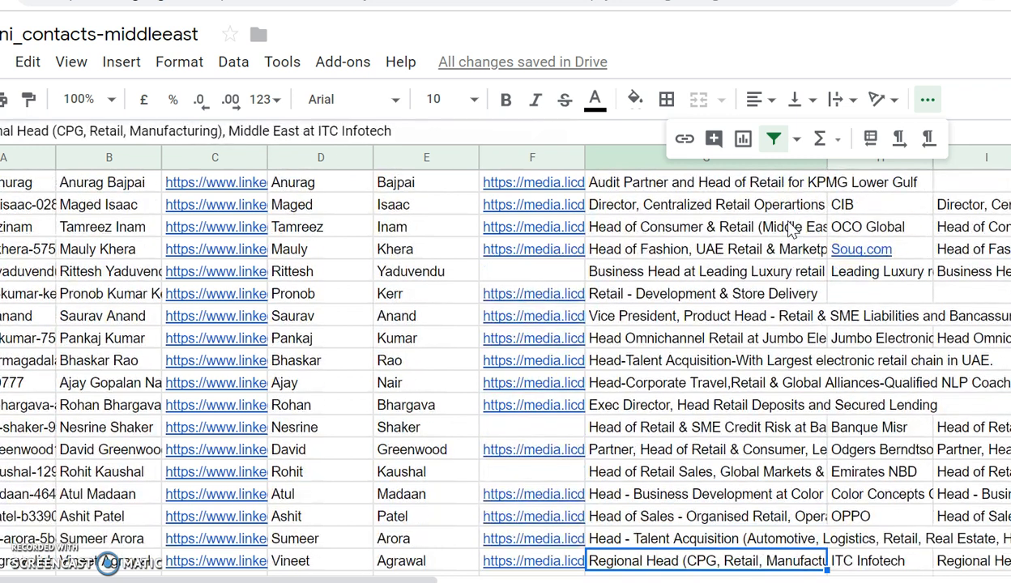
pyautogui.press('Down')
pyautogui.press('Down')
pyautogui.press('Down')
pyautogui.press('Down')
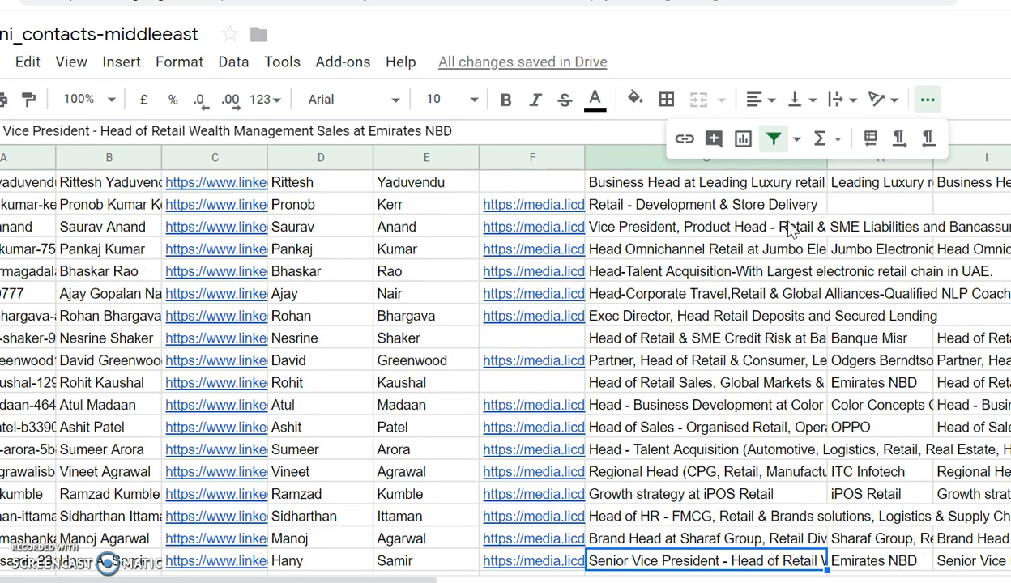
pyautogui.press('Down')
pyautogui.press('Down')
pyautogui.press('Down')
pyautogui.press('Down')
pyautogui.press('Down')
pyautogui.press('Down')
pyautogui.press('Down')
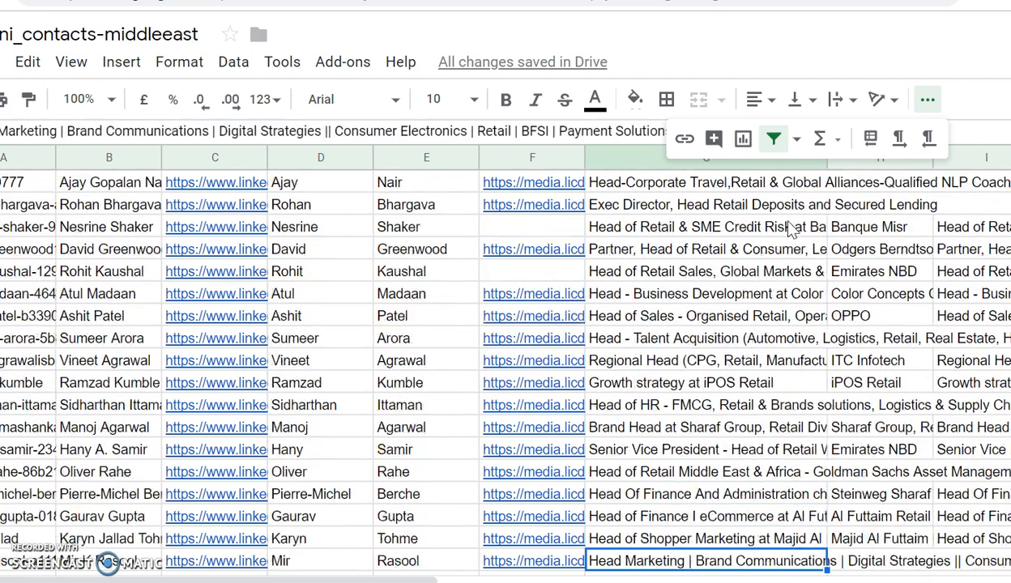
pyautogui.press('Down')
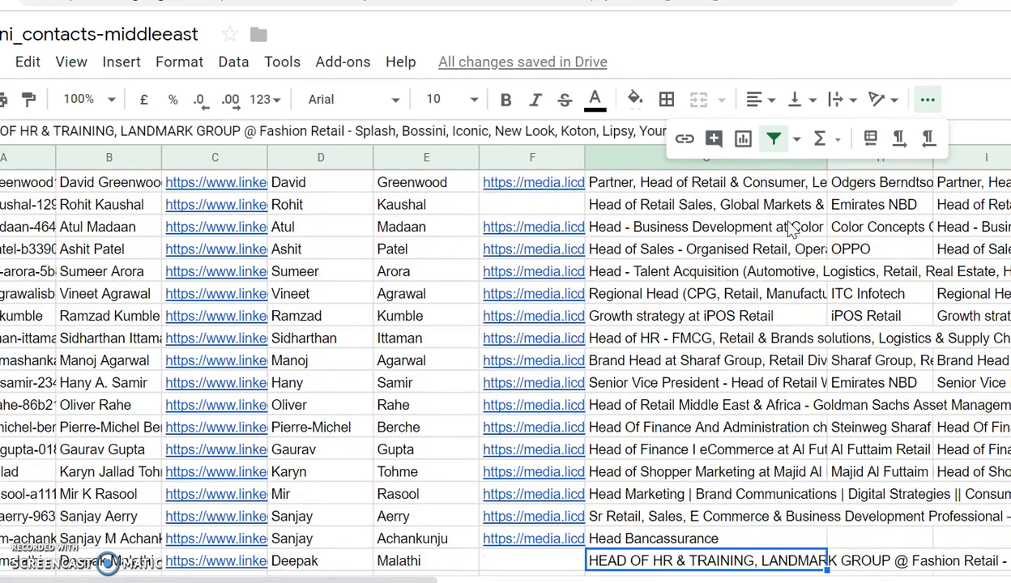
pyautogui.press('Down')
pyautogui.press('Down')
pyautogui.press('Down')
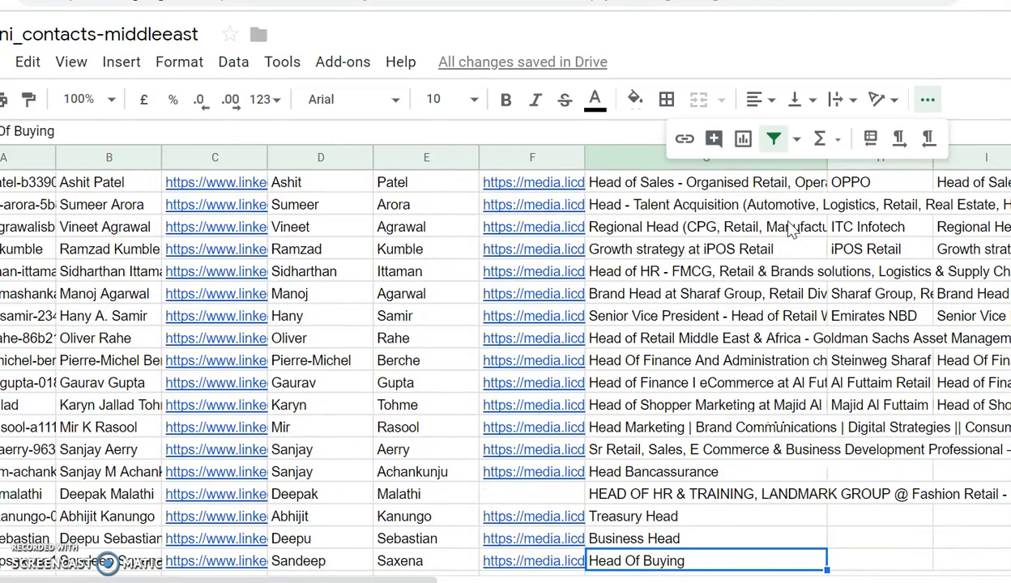
pyautogui.press('Down')
pyautogui.press('Down')
pyautogui.press('Down')
pyautogui.press('Down')
pyautogui.press('Down')
pyautogui.press('Down')
pyautogui.press('Down')
pyautogui.press('Down')
pyautogui.press('Down')
pyautogui.press('Down')
pyautogui.press('Down')
pyautogui.press('Down')
pyautogui.press('Down')
pyautogui.press('Down')
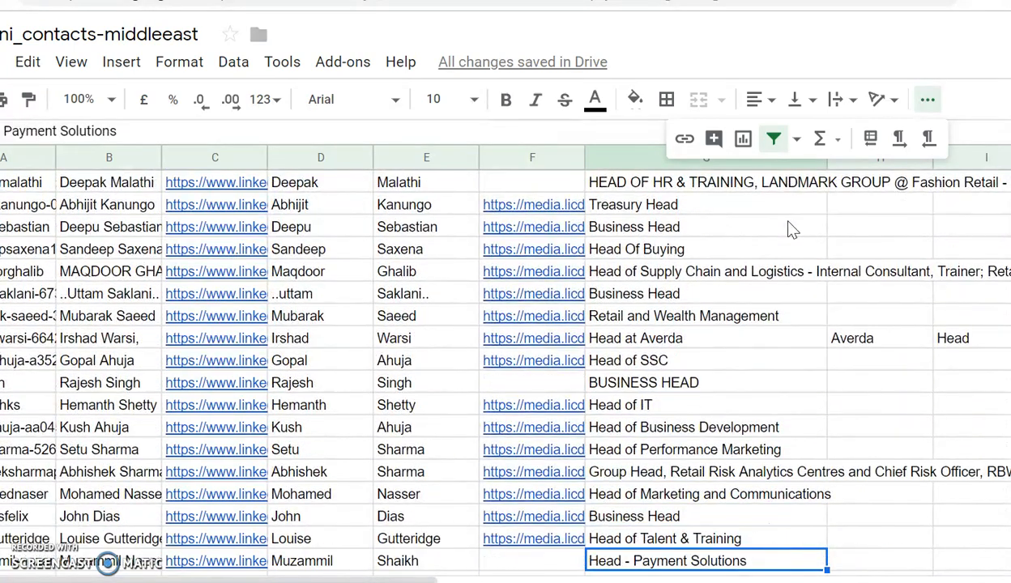
pyautogui.press('Down')
pyautogui.press('Down')
pyautogui.press('Down')
pyautogui.press('Down')
pyautogui.press('Down')
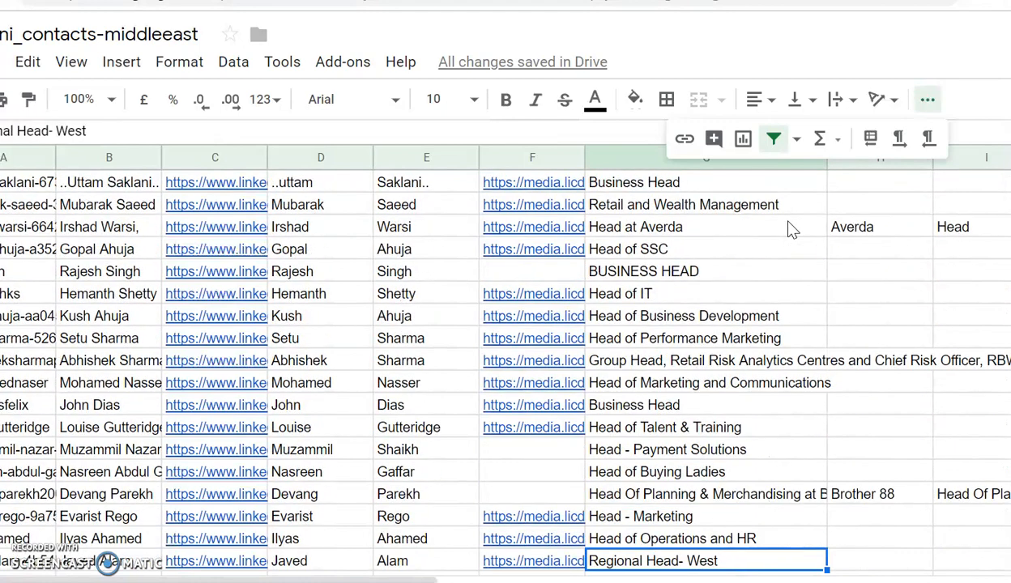
pyautogui.press('Down')
pyautogui.press('Down')
pyautogui.press('Down')
pyautogui.press('Down')
pyautogui.press('Down')
pyautogui.press('Down')
pyautogui.press('Down')
pyautogui.press('Down')
pyautogui.press('Down')
pyautogui.press('Down')
pyautogui.press('Down')
pyautogui.press('Down')
pyautogui.press('Down')
pyautogui.press('Down')
pyautogui.press('Down')
pyautogui.press('Down')
pyautogui.press('Down')
pyautogui.press('Down')
pyautogui.press('Down')
pyautogui.press('Down')
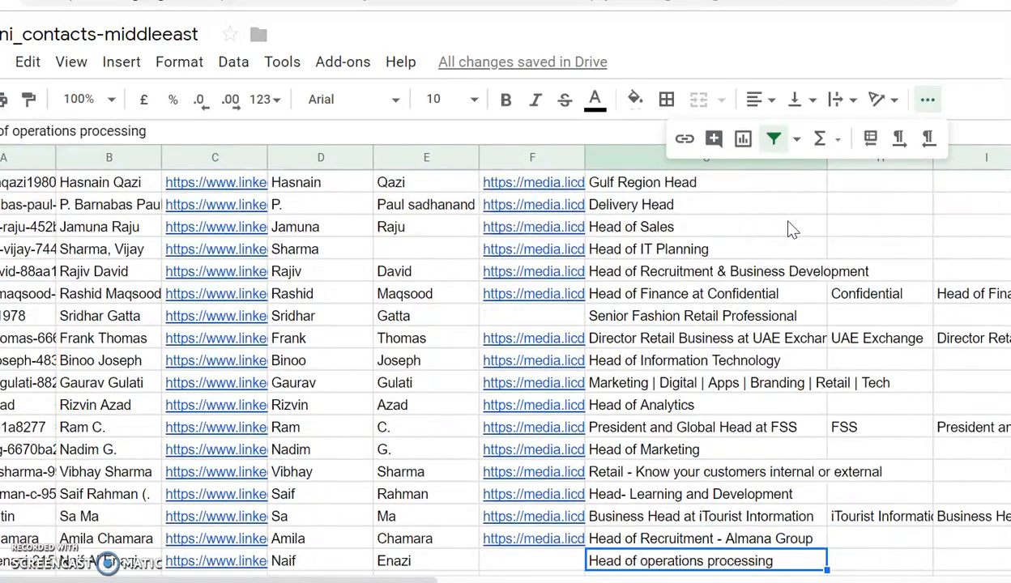
pyautogui.press('Down')
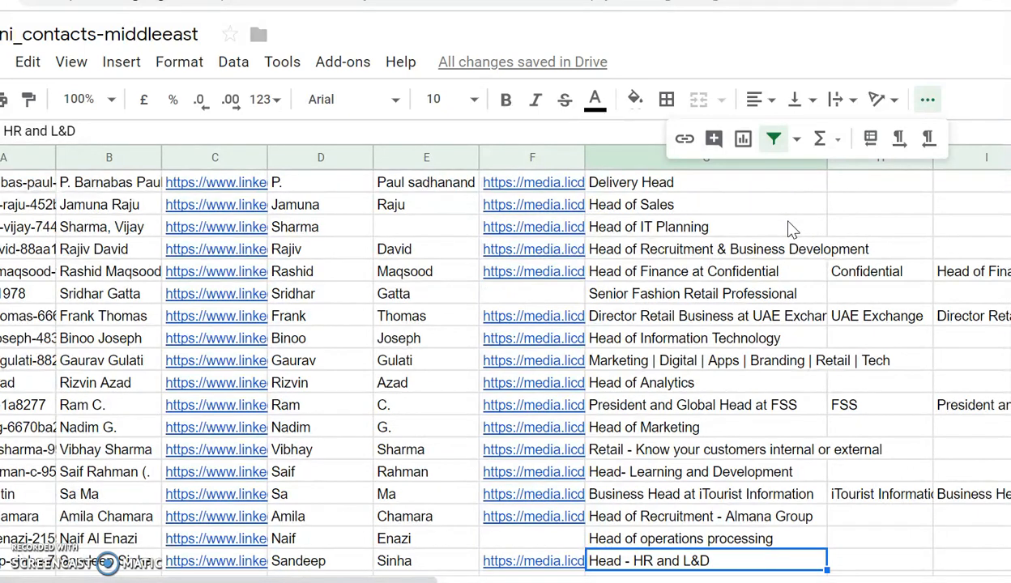
pyautogui.press('Down')
pyautogui.press('Down')
pyautogui.press('Down')
pyautogui.press('Down')
pyautogui.press('Down')
pyautogui.press('Down')
pyautogui.press('Down')
pyautogui.press('Down')
pyautogui.press('Down')
pyautogui.press('Down')
pyautogui.press('Down')
pyautogui.press('Down')
pyautogui.press('Down')
pyautogui.press('Down')
pyautogui.press('Down')
pyautogui.press('Down')
pyautogui.press('Down')
pyautogui.press('Down')
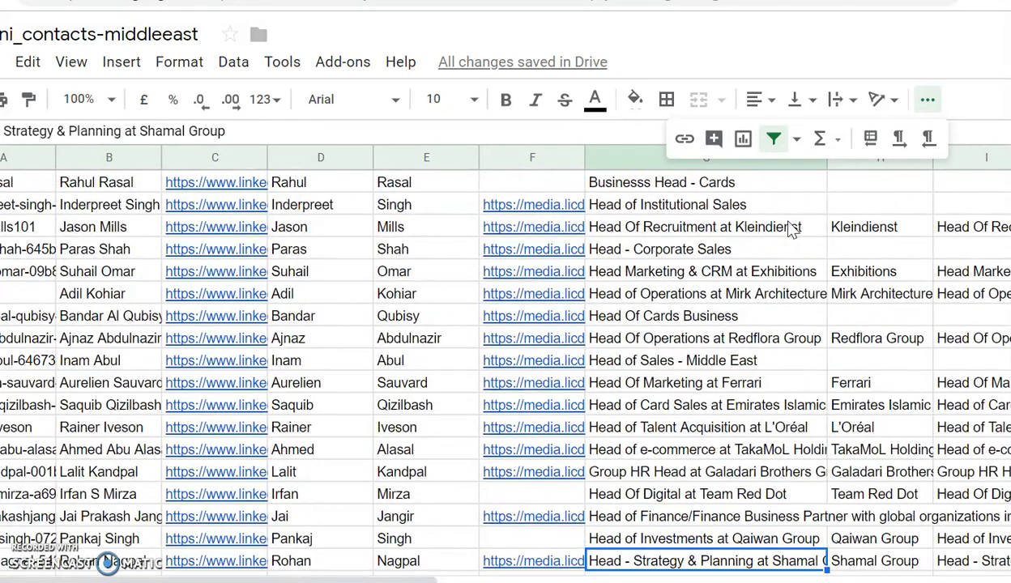
pyautogui.press('Down')
pyautogui.press('Down')
pyautogui.press('Down')
pyautogui.press('Down')
pyautogui.press('Down')
pyautogui.press('Down')
pyautogui.press('Down')
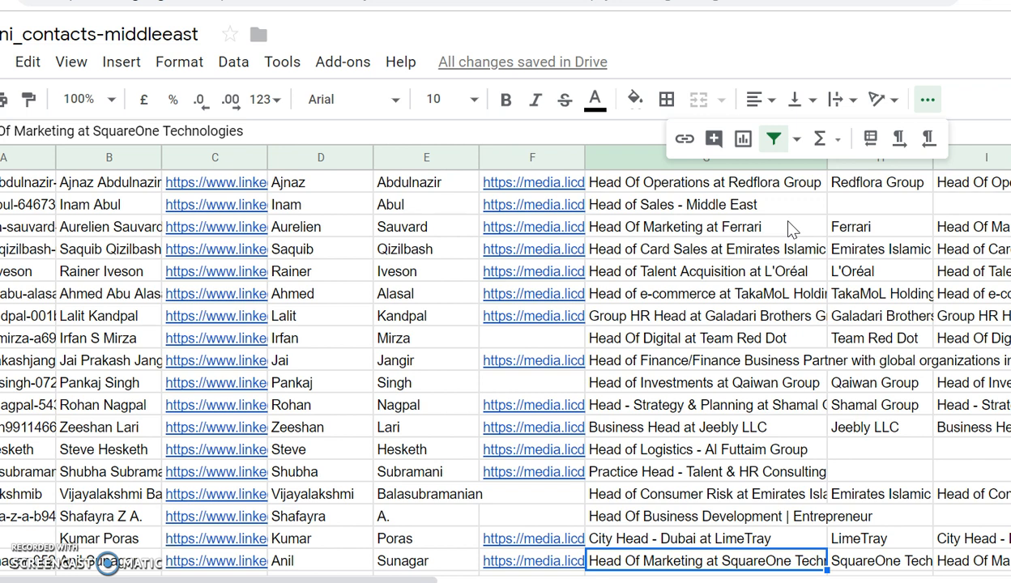
pyautogui.click(792, 249)
pyautogui.press('Down')
pyautogui.press('Down')
pyautogui.press('Down')
pyautogui.press('Down')
pyautogui.press('Down')
pyautogui.press('Down')
pyautogui.press('Down')
pyautogui.press('Down')
pyautogui.press('Down')
pyautogui.press('Down')
pyautogui.press('Down')
pyautogui.press('Down')
pyautogui.press('Down')
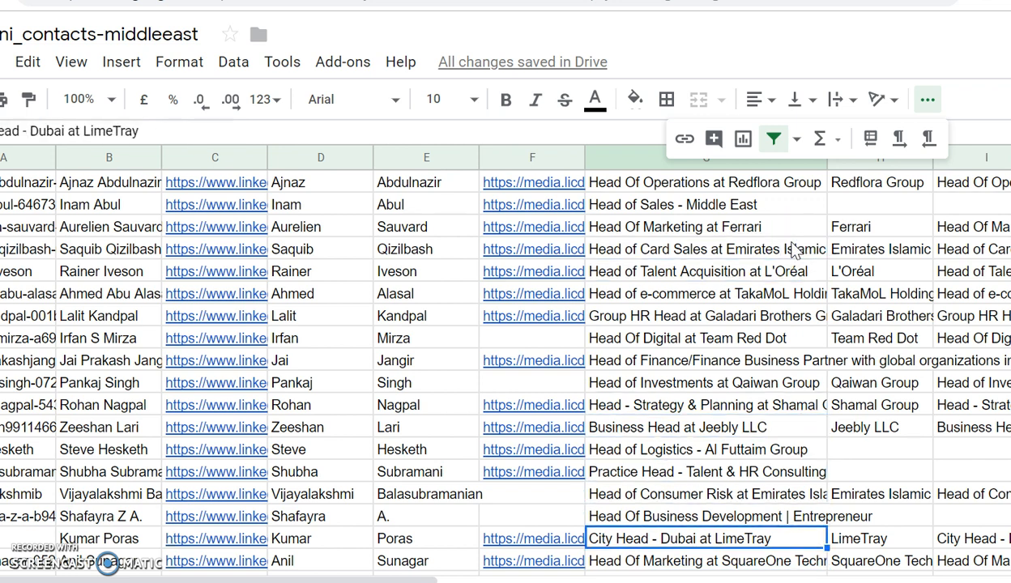
pyautogui.press('Down')
pyautogui.press('Down')
pyautogui.press('Down')
pyautogui.press('Down')
pyautogui.press('Down')
pyautogui.press('Down')
pyautogui.press('Down')
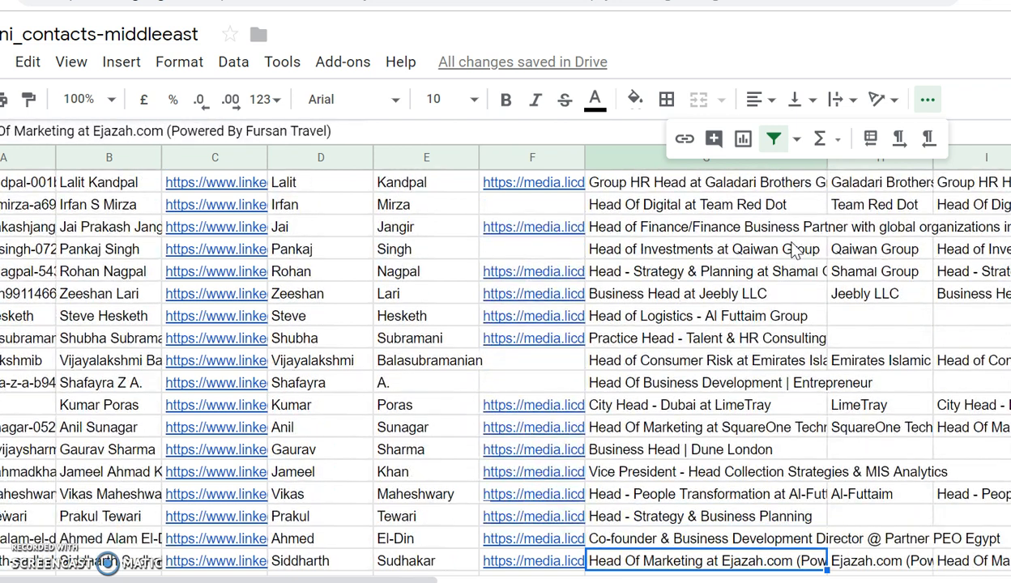
pyautogui.press('Down')
pyautogui.press('Down')
pyautogui.press('Down')
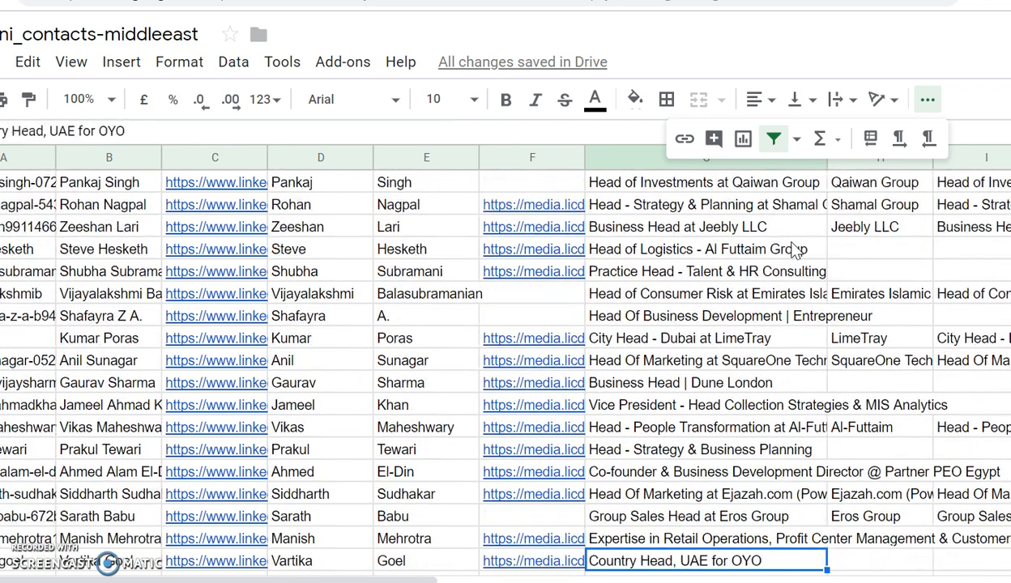
pyautogui.press('Down')
pyautogui.press('Down')
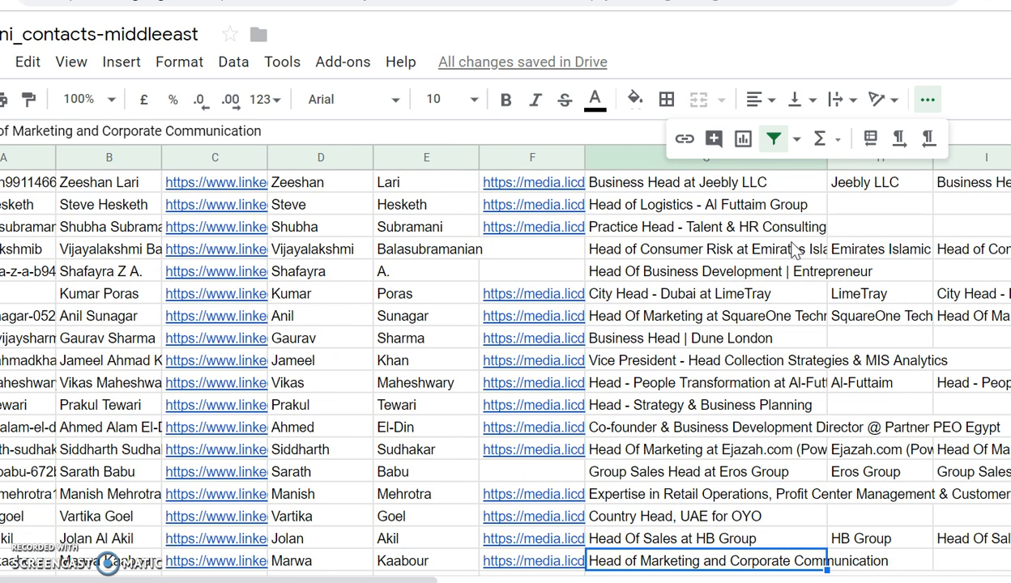
pyautogui.press('Down')
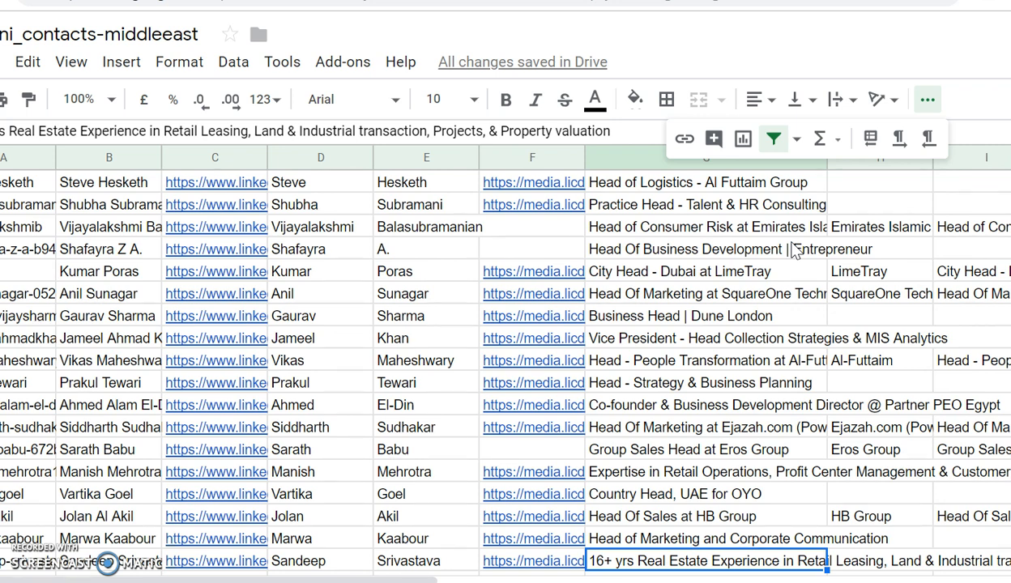
pyautogui.press('Down')
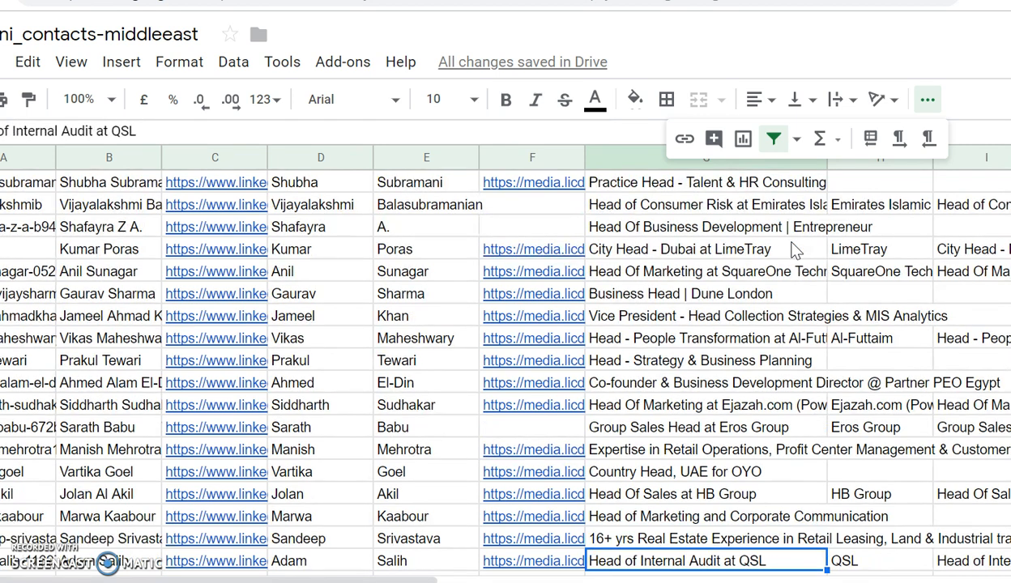
pyautogui.press('Down')
pyautogui.press('Down')
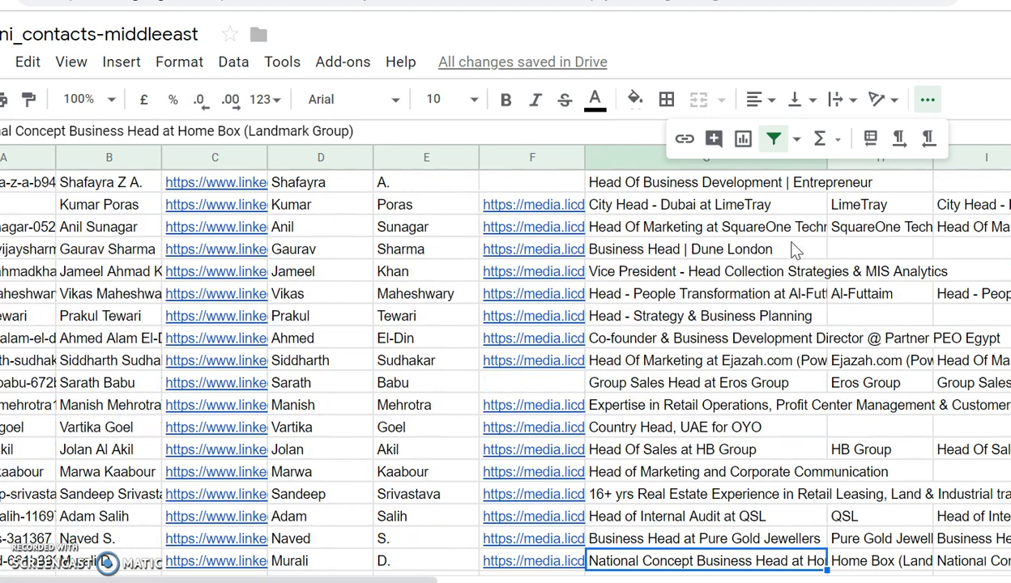
pyautogui.press('Down')
pyautogui.press('Down')
pyautogui.press('Down')
pyautogui.press('Down')
pyautogui.press('Down')
pyautogui.press('Down')
pyautogui.press('Down')
pyautogui.press('Down')
pyautogui.press('Down')
pyautogui.press('Down')
pyautogui.press('Down')
pyautogui.press('Down')
pyautogui.press('Down')
pyautogui.press('Down')
pyautogui.press('Down')
pyautogui.press('Down')
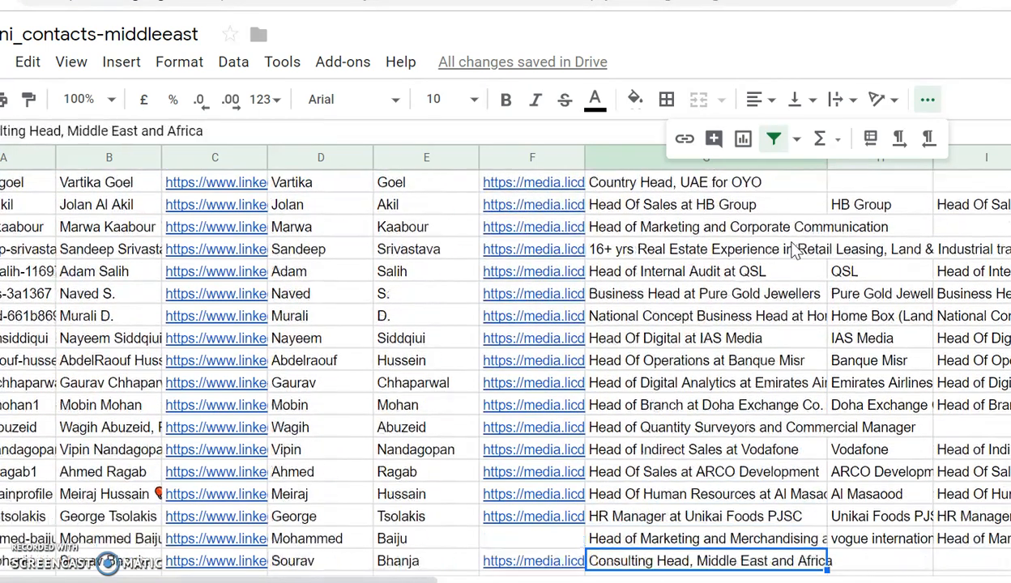
pyautogui.press('Down')
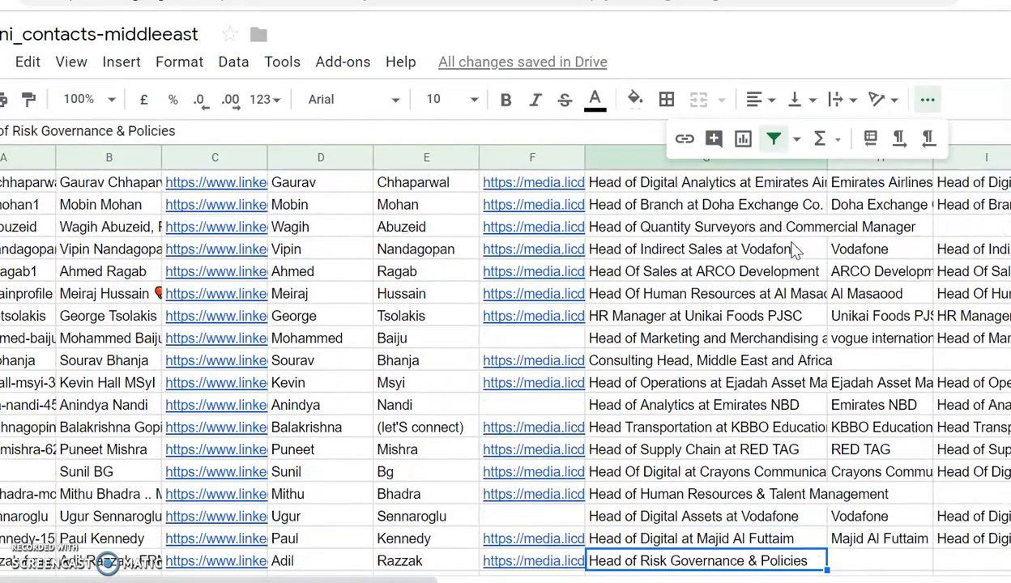
pyautogui.press('Down')
pyautogui.press('Down')
pyautogui.press('Down')
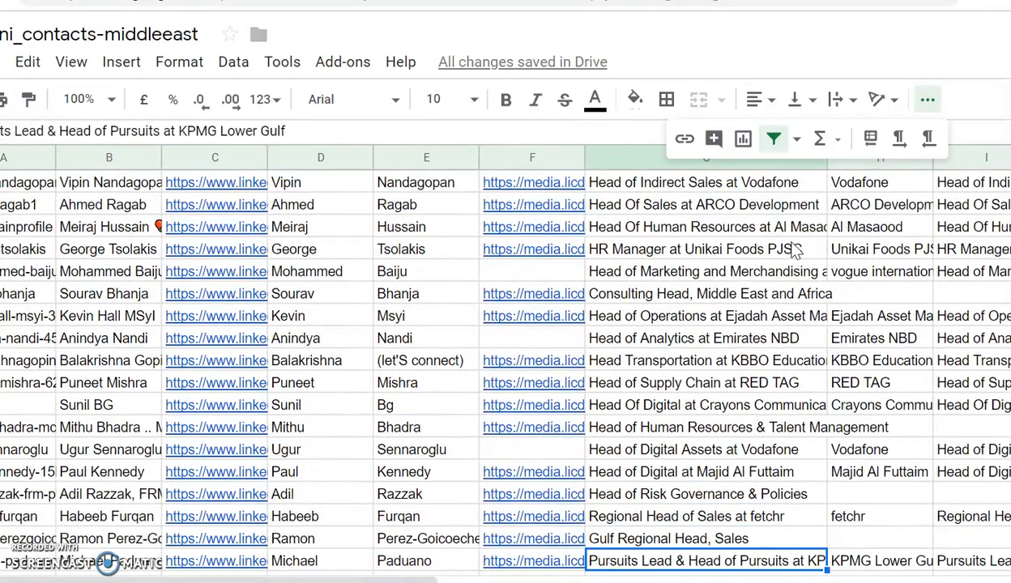
# Step: Examine further titles in the Title column, down to the enterprise sales head at Jumbo Electronics, for more job functions to segment by
pyautogui.press('Down')
pyautogui.press('Down')
pyautogui.press('Down')
pyautogui.press('Down')
pyautogui.press('Down')
pyautogui.press('Down')
pyautogui.press('Down')
pyautogui.press('Down')
pyautogui.press('Down')
pyautogui.press('Down')
pyautogui.press('Down')
pyautogui.press('Down')
pyautogui.press('Down')
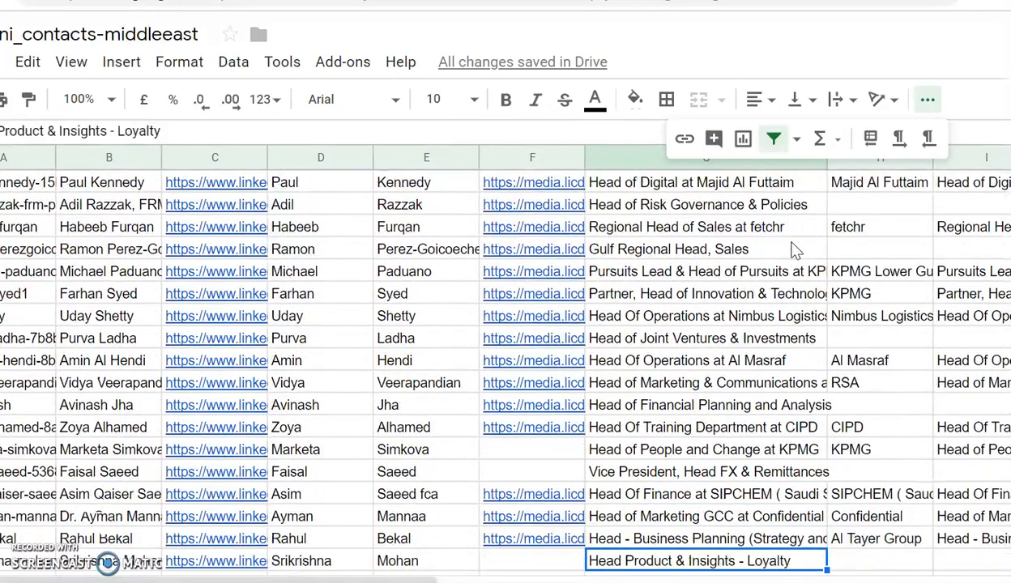
pyautogui.press('Down')
pyautogui.press('Down')
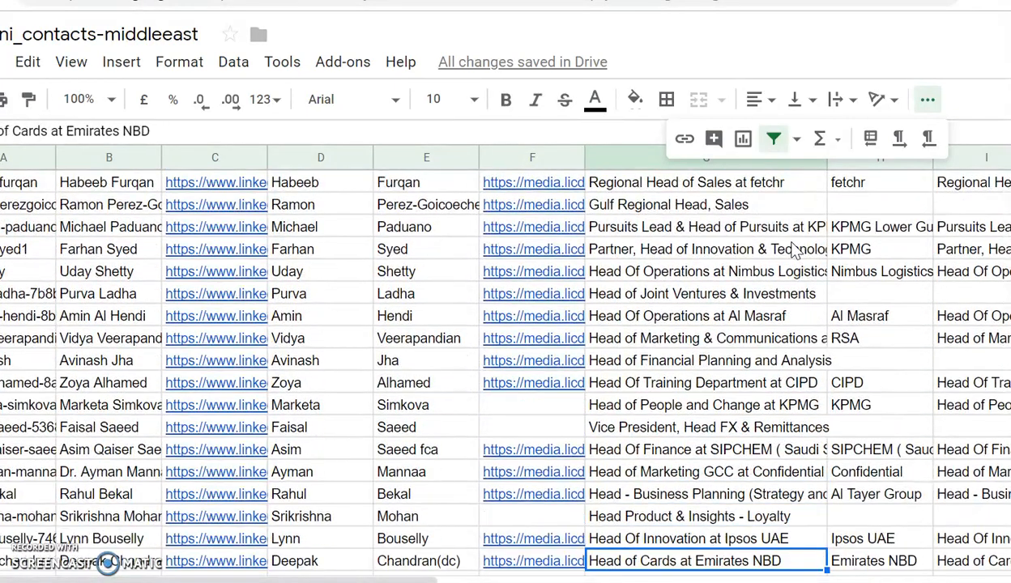
pyautogui.press('Down')
pyautogui.press('Down')
pyautogui.press('Down')
pyautogui.press('Down')
pyautogui.press('Down')
pyautogui.press('Down')
pyautogui.press('Down')
pyautogui.press('Down')
pyautogui.press('Down')
pyautogui.press('Down')
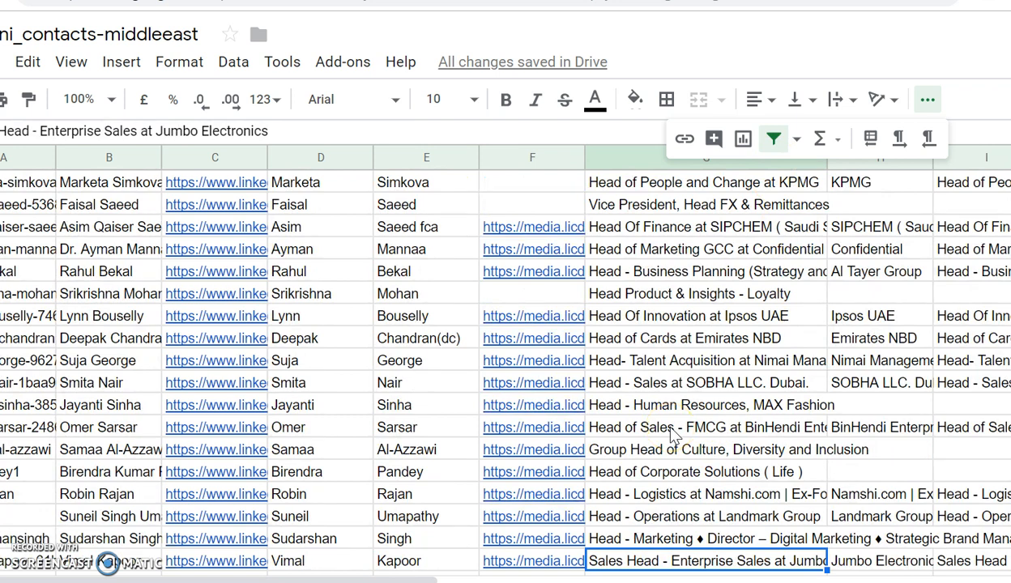
# Step: Go back up through the unfiltered Title column toward the header, reviewing the job titles on the way
pyautogui.press('Up')
pyautogui.press('Up')
pyautogui.press('Up')
pyautogui.press('Up')
pyautogui.press('Up')
pyautogui.press('Up')
pyautogui.press('Up')
pyautogui.press('Up')
pyautogui.press('Up')
pyautogui.press('Up')
pyautogui.press('Up')
pyautogui.press('Up')
pyautogui.press('Up')
pyautogui.press('Up')
pyautogui.press('Up')
pyautogui.press('Up')
pyautogui.press('Up')
pyautogui.press('Up')
pyautogui.press('Up')
pyautogui.press('Up')
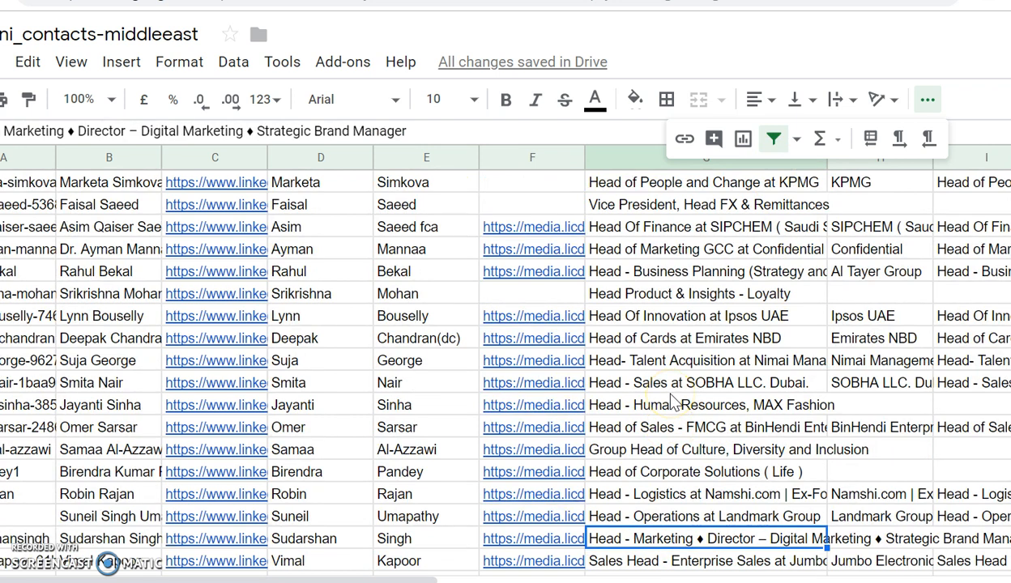
pyautogui.press('Up')
pyautogui.press('Up')
pyautogui.press('Up')
pyautogui.press('Up')
pyautogui.press('Up')
pyautogui.press('Up')
pyautogui.press('Up')
pyautogui.press('Up')
pyautogui.press('Up')
pyautogui.press('Up')
pyautogui.press('Up')
pyautogui.press('Up')
pyautogui.press('Up')
pyautogui.press('Up')
pyautogui.press('Up')
pyautogui.press('Up')
pyautogui.press('Up')
pyautogui.press('Up')
pyautogui.press('Up')
pyautogui.press('Up')
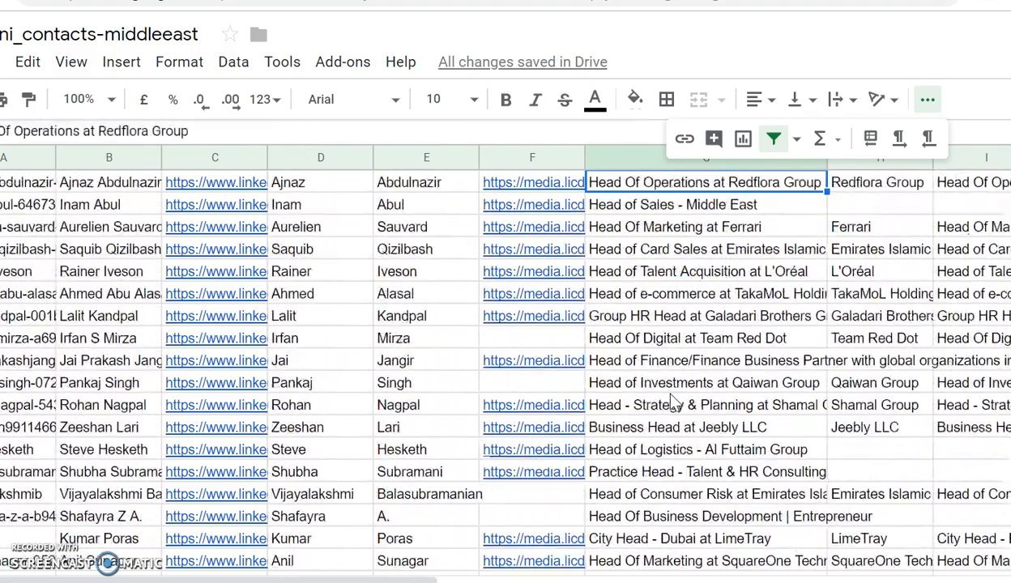
pyautogui.press('Up')
pyautogui.press('Up')
pyautogui.press('Up')
pyautogui.press('Up')
pyautogui.press('Up')
pyautogui.press('Up')
pyautogui.press('Up')
pyautogui.press('Up')
pyautogui.press('Up')
pyautogui.press('Up')
pyautogui.press('Up')
pyautogui.press('Up')
pyautogui.press('Up')
pyautogui.press('Up')
pyautogui.press('Up')
pyautogui.press('Up')
pyautogui.press('Up')
pyautogui.press('Up')
pyautogui.press('Up')
pyautogui.press('Up')
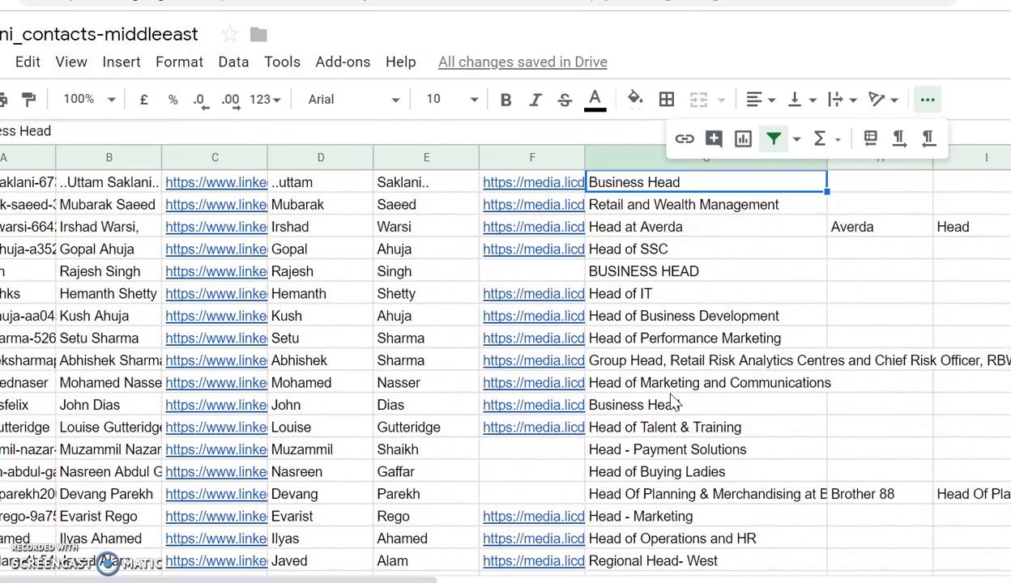